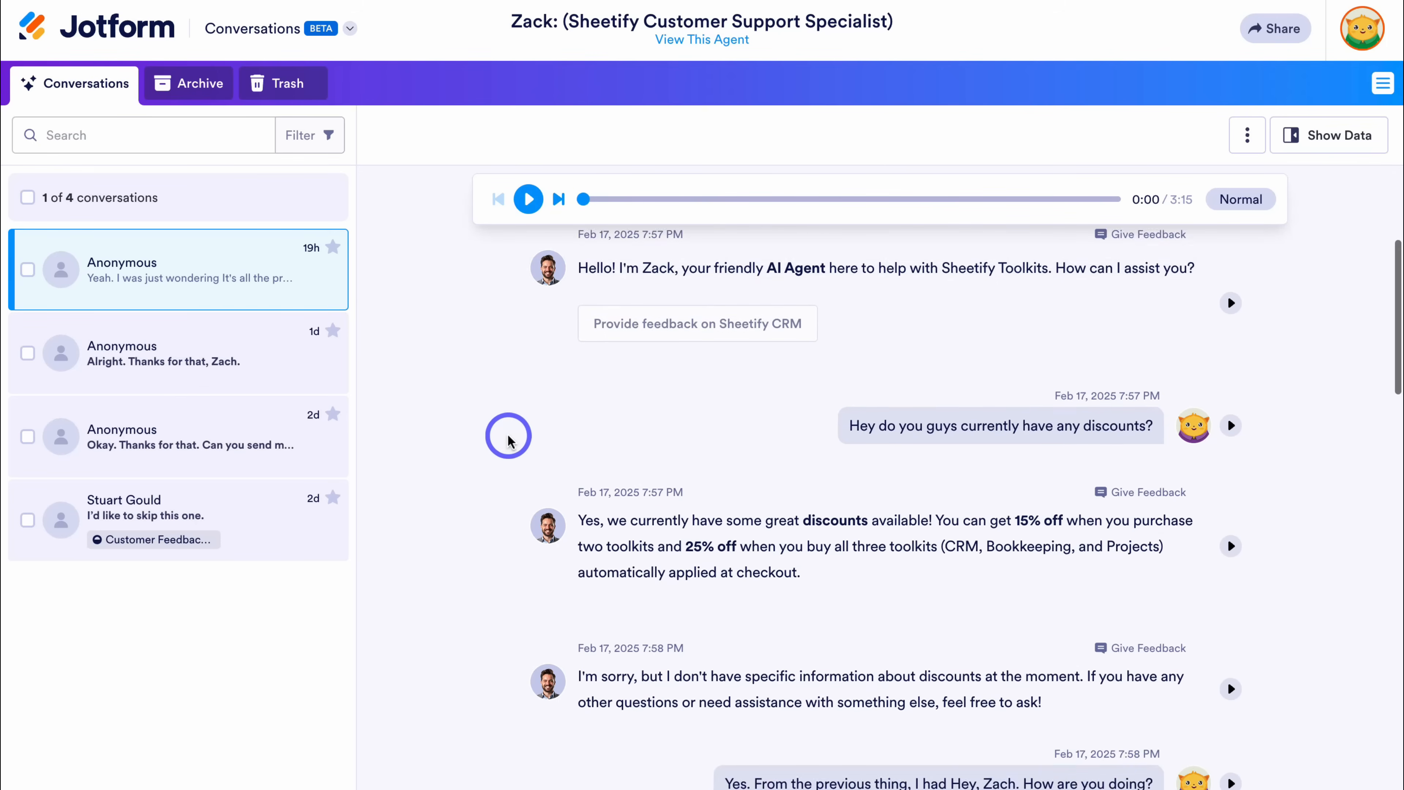
# - Read through the newest anonymous conversation with the support agent and the one from a day ago
pyautogui.scroll(-3, 509, 437)
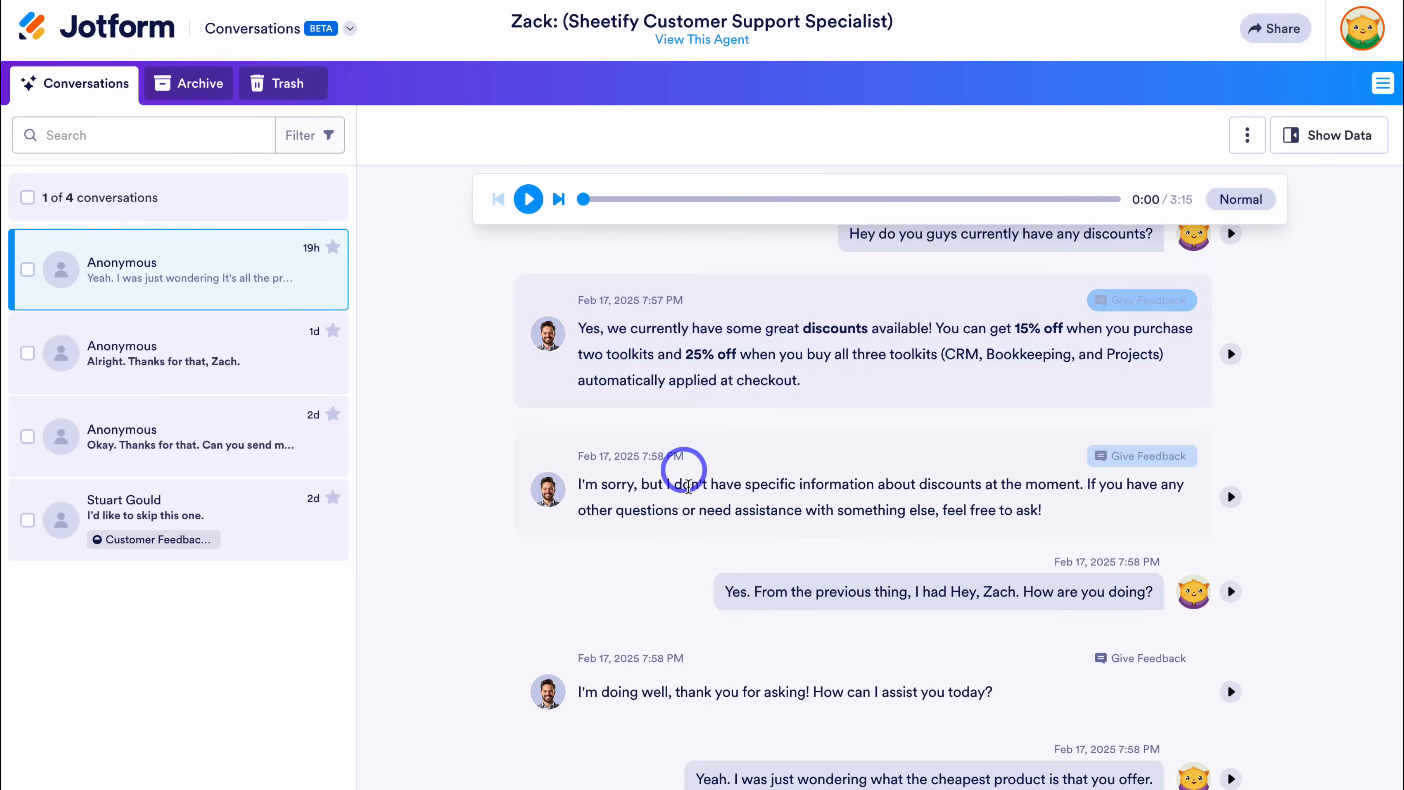
pyautogui.scroll(-2, 684, 486)
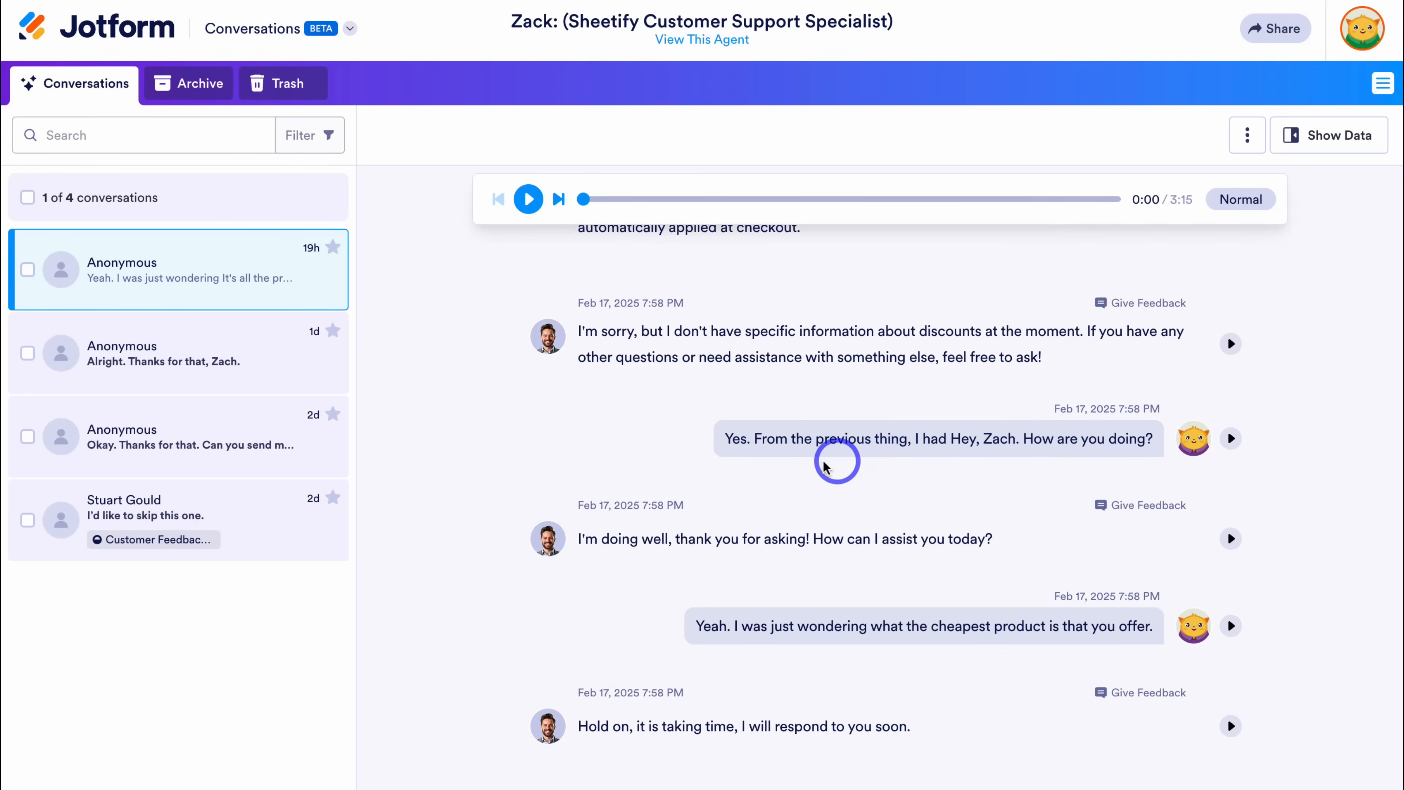
pyautogui.scroll(-3, 731, 533)
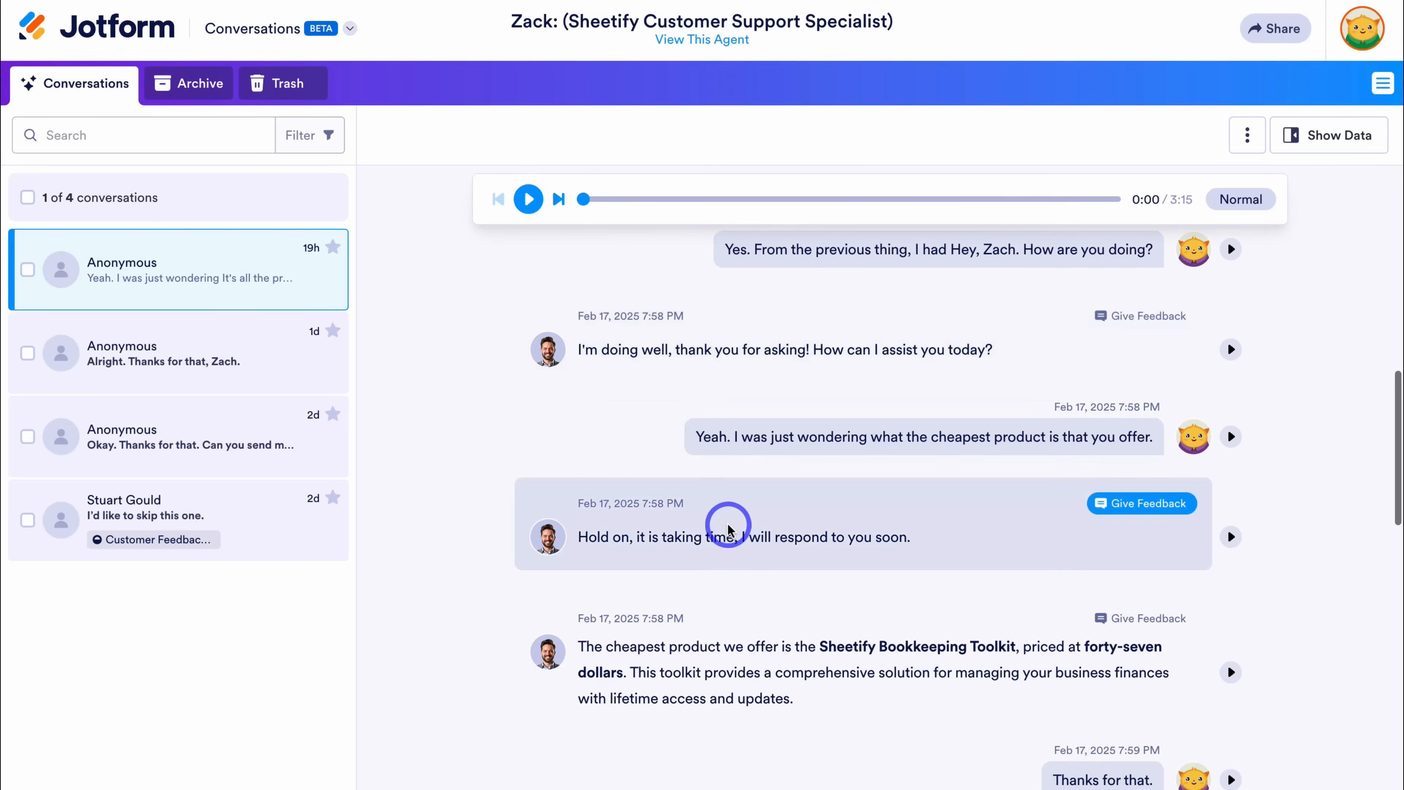
pyautogui.scroll(-4, 683, 575)
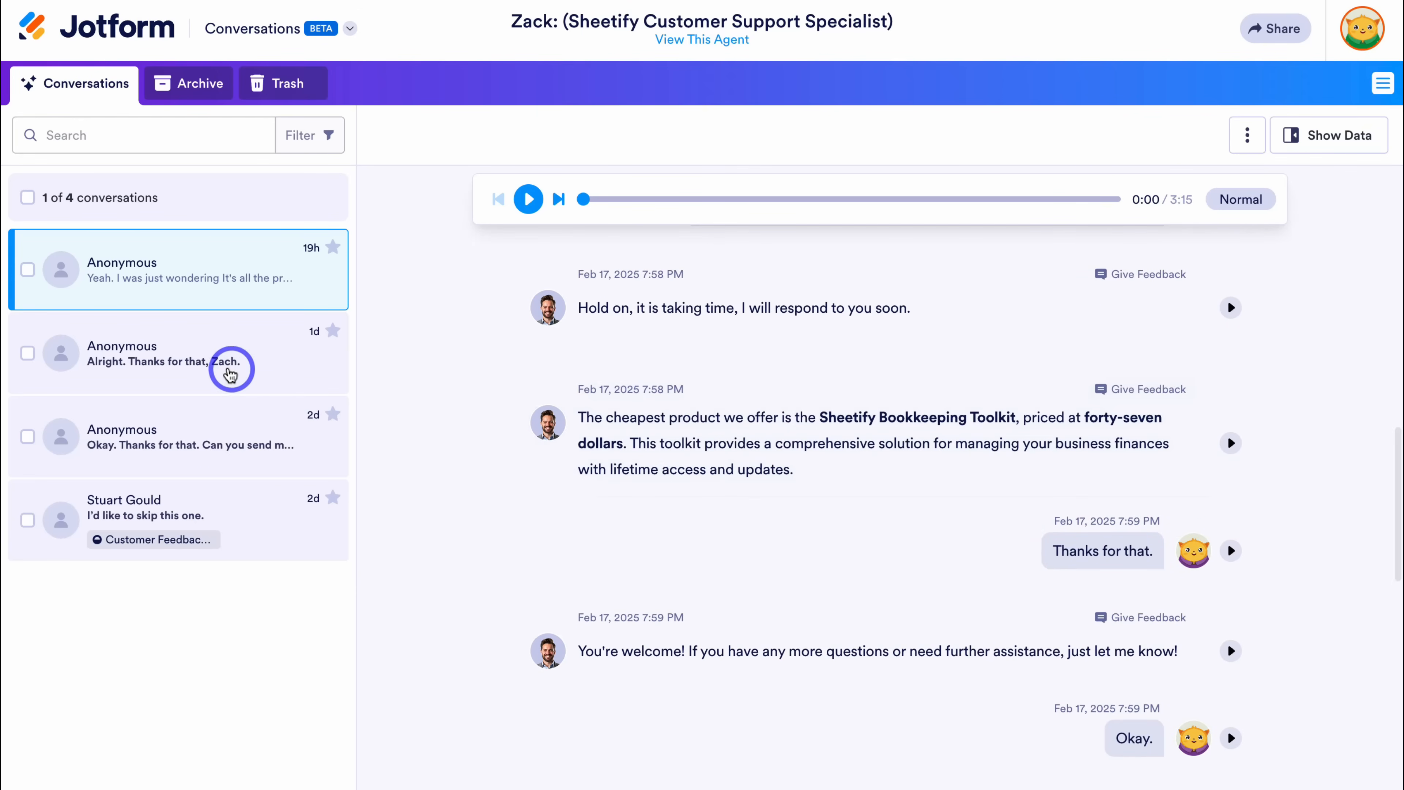
pyautogui.click(231, 376)
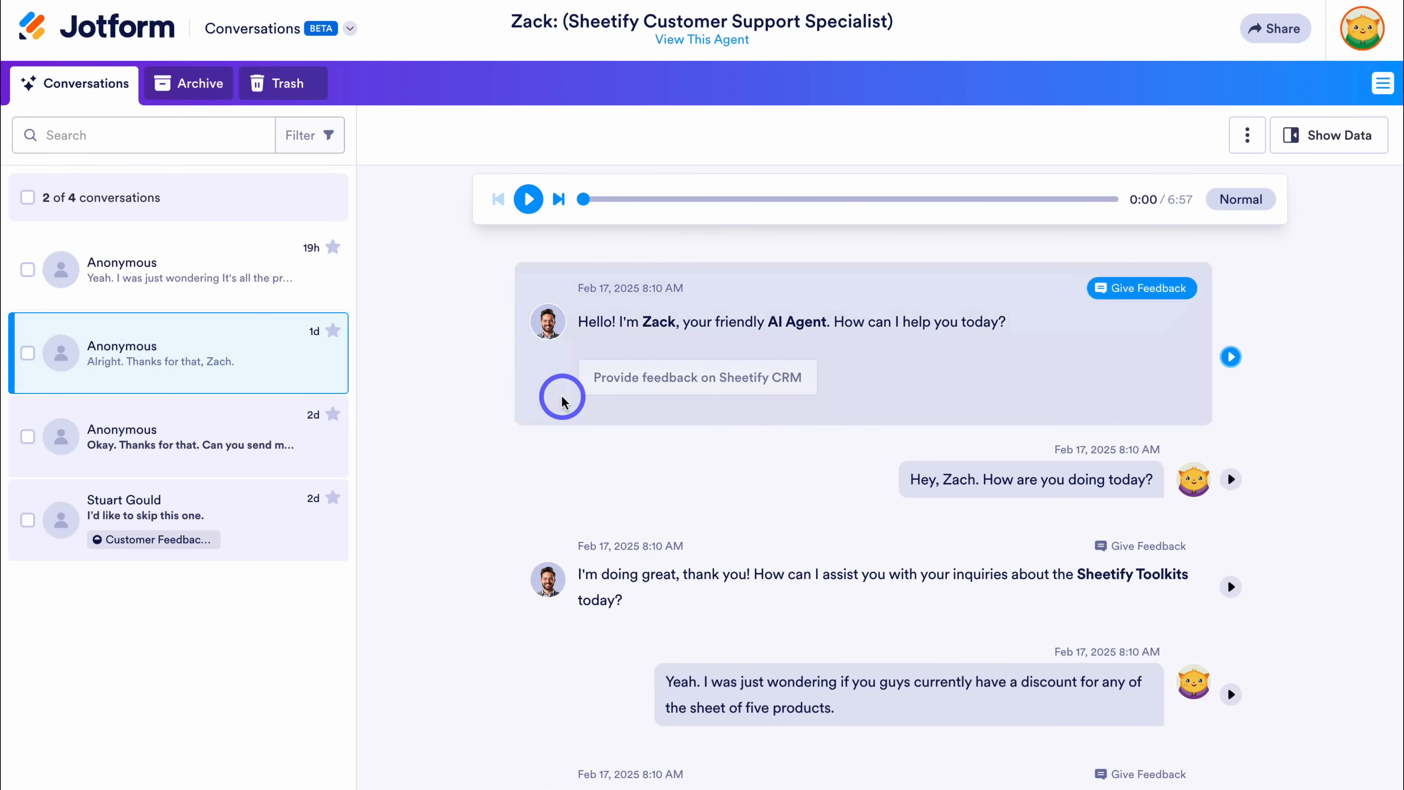
pyautogui.scroll(-4, 549, 454)
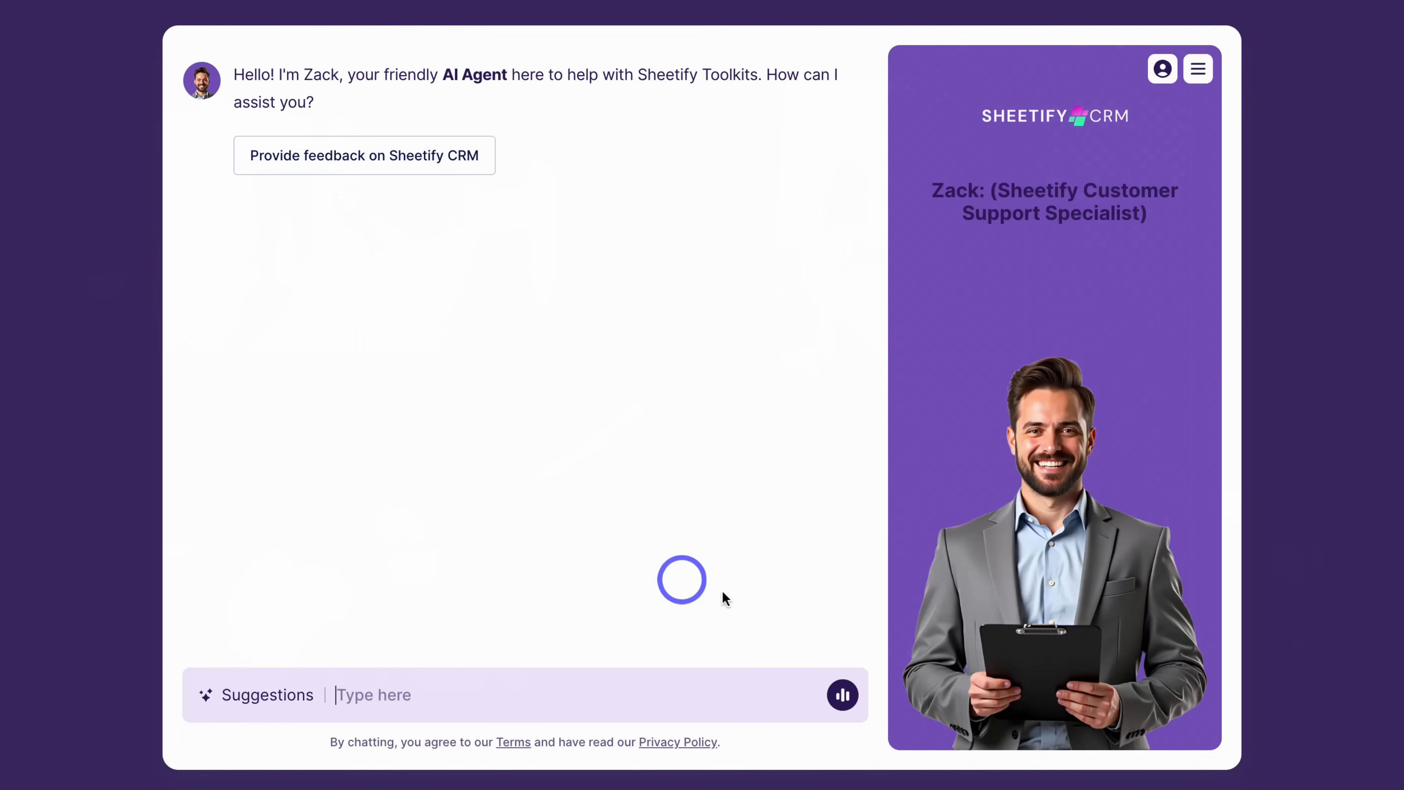
# - Send the agent the chat message "Hey Zack, I was wondering if you currently have any product discounts?"
pyautogui.click(843, 695)
pyautogui.click(608, 611)
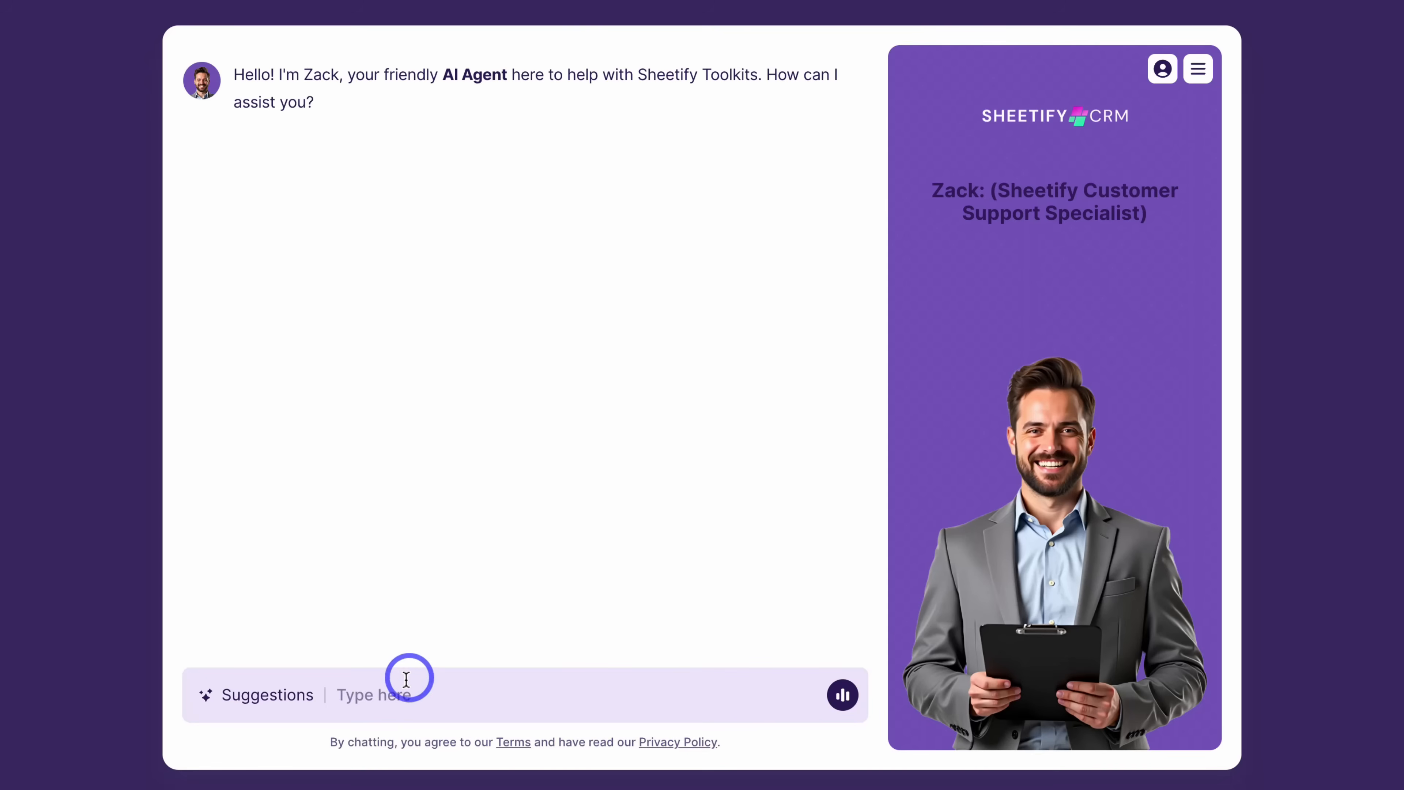
pyautogui.click(387, 693)
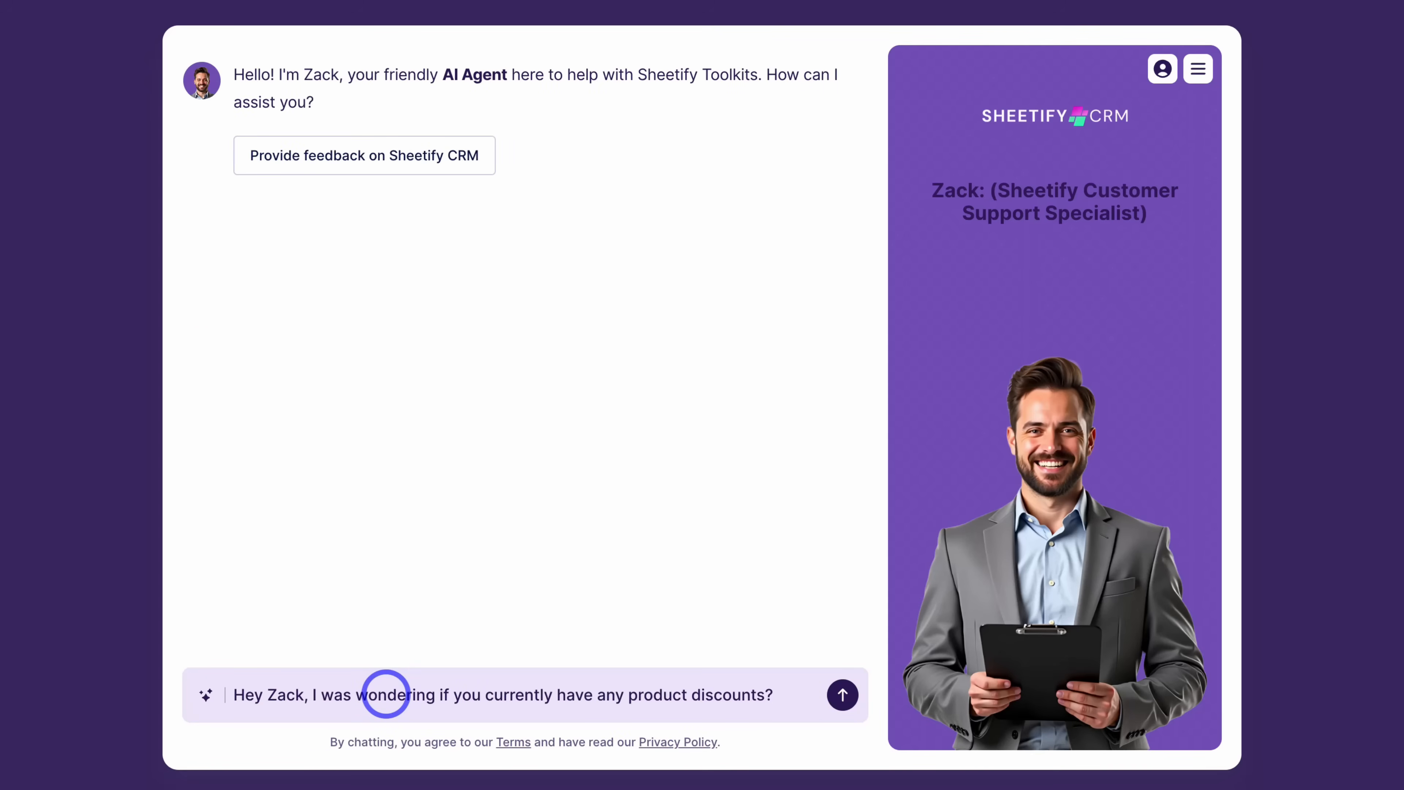
pyautogui.press('Return')
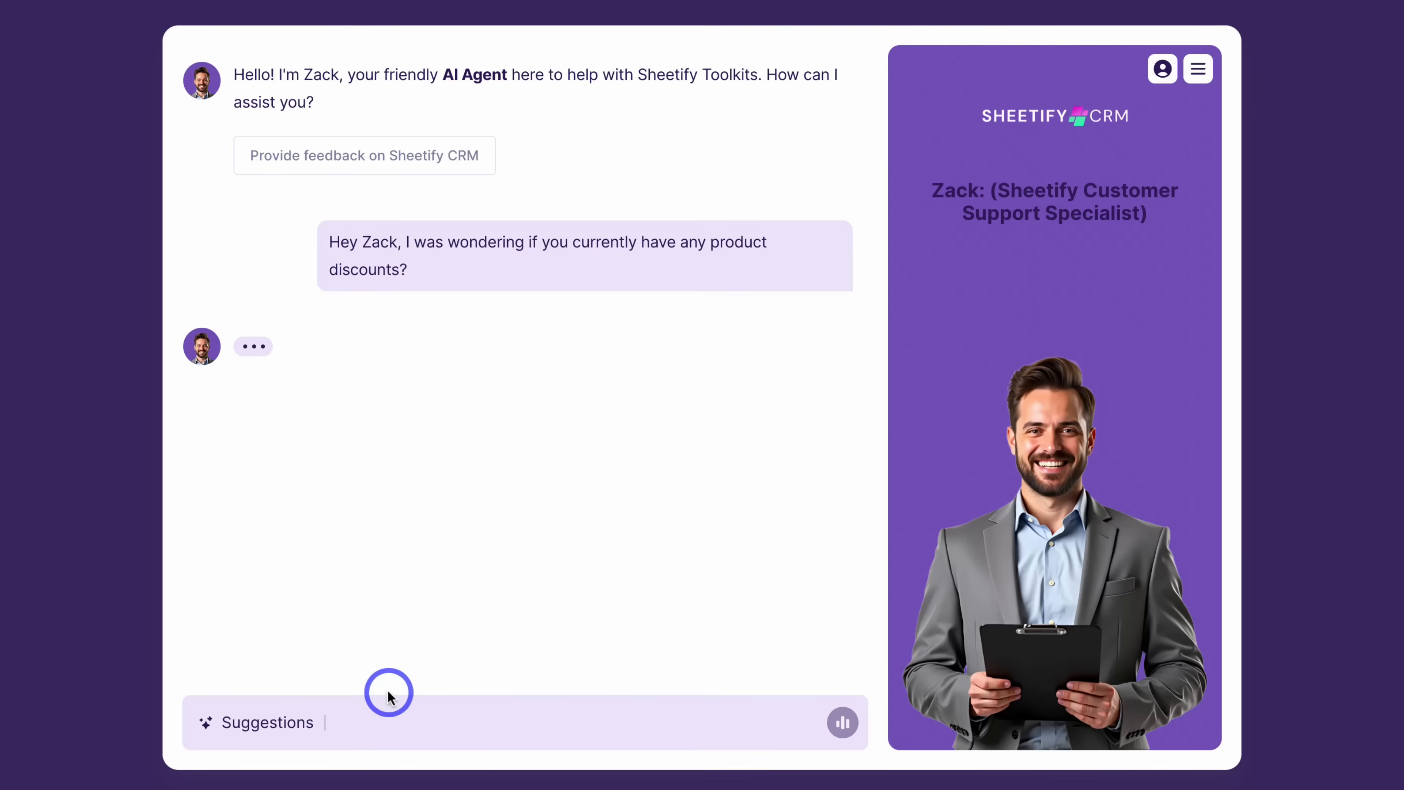
# - Ask the agent for its cheapest product and whether Sheetify Bookkeeping allows managing tasks or only the CRM and Projects product does
pyautogui.click(383, 719)
pyautogui.write('Oh cool! What is your cheapest product?')
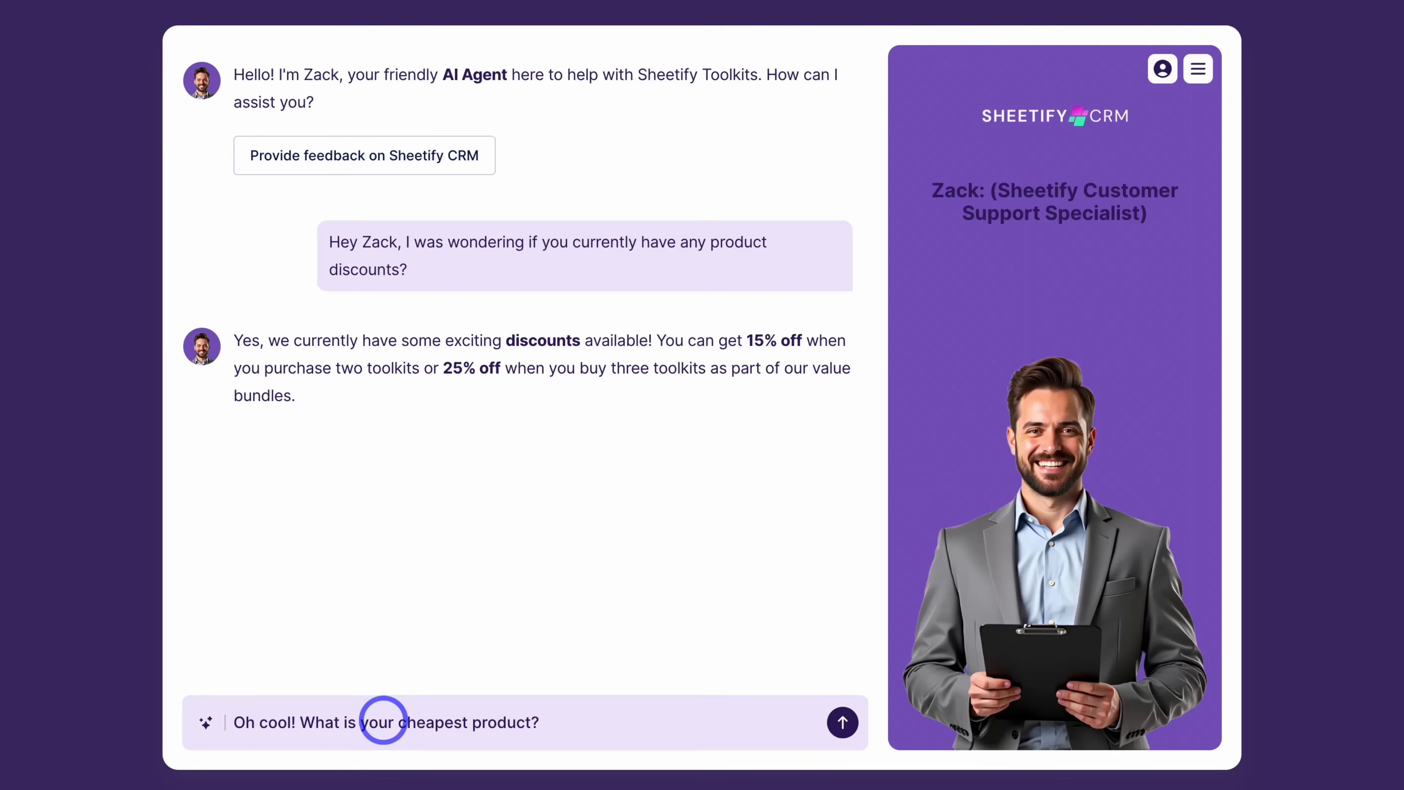
pyautogui.press('Return')
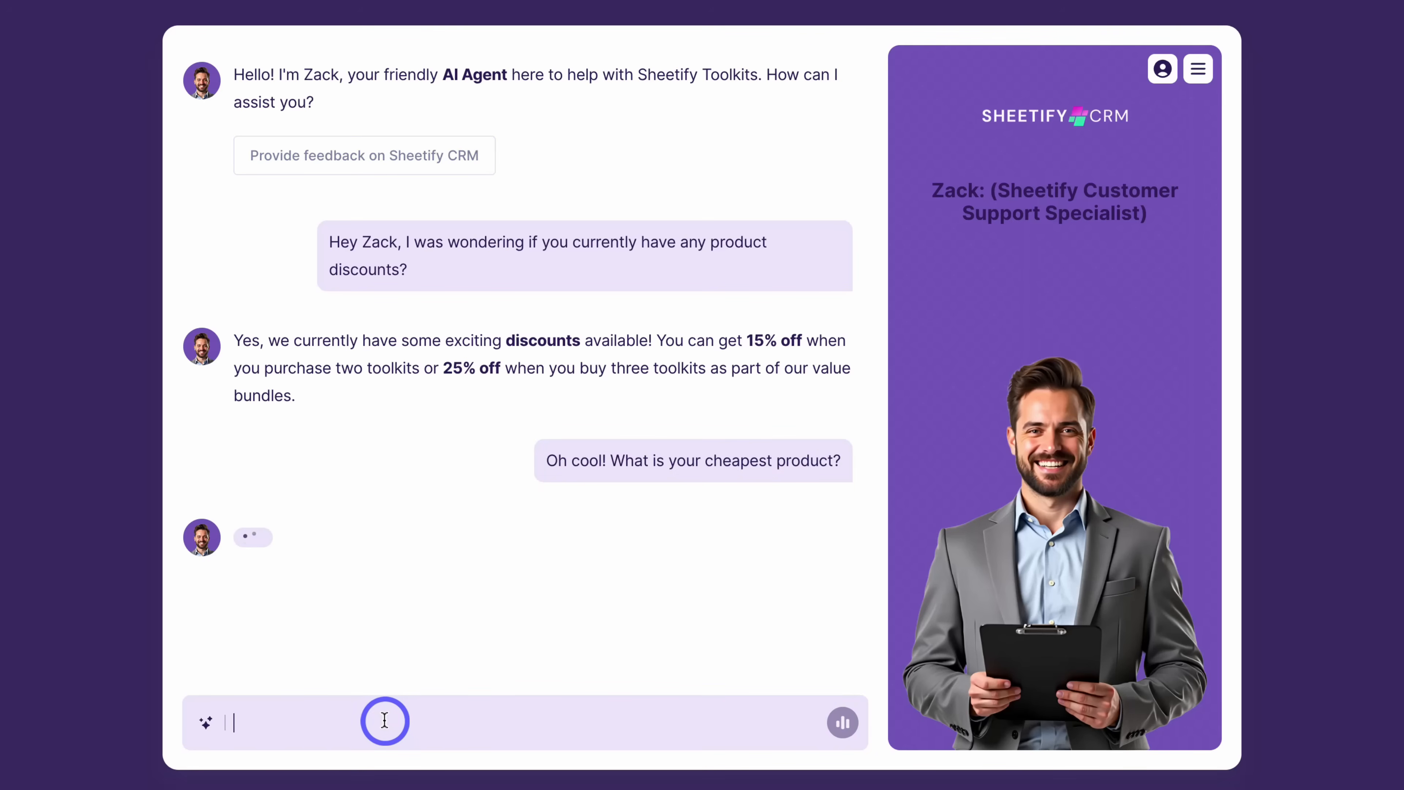
pyautogui.write('Thanks does Sheetify Bookkeeping allow you to manage tasks or only in the CRM and Projects product?')
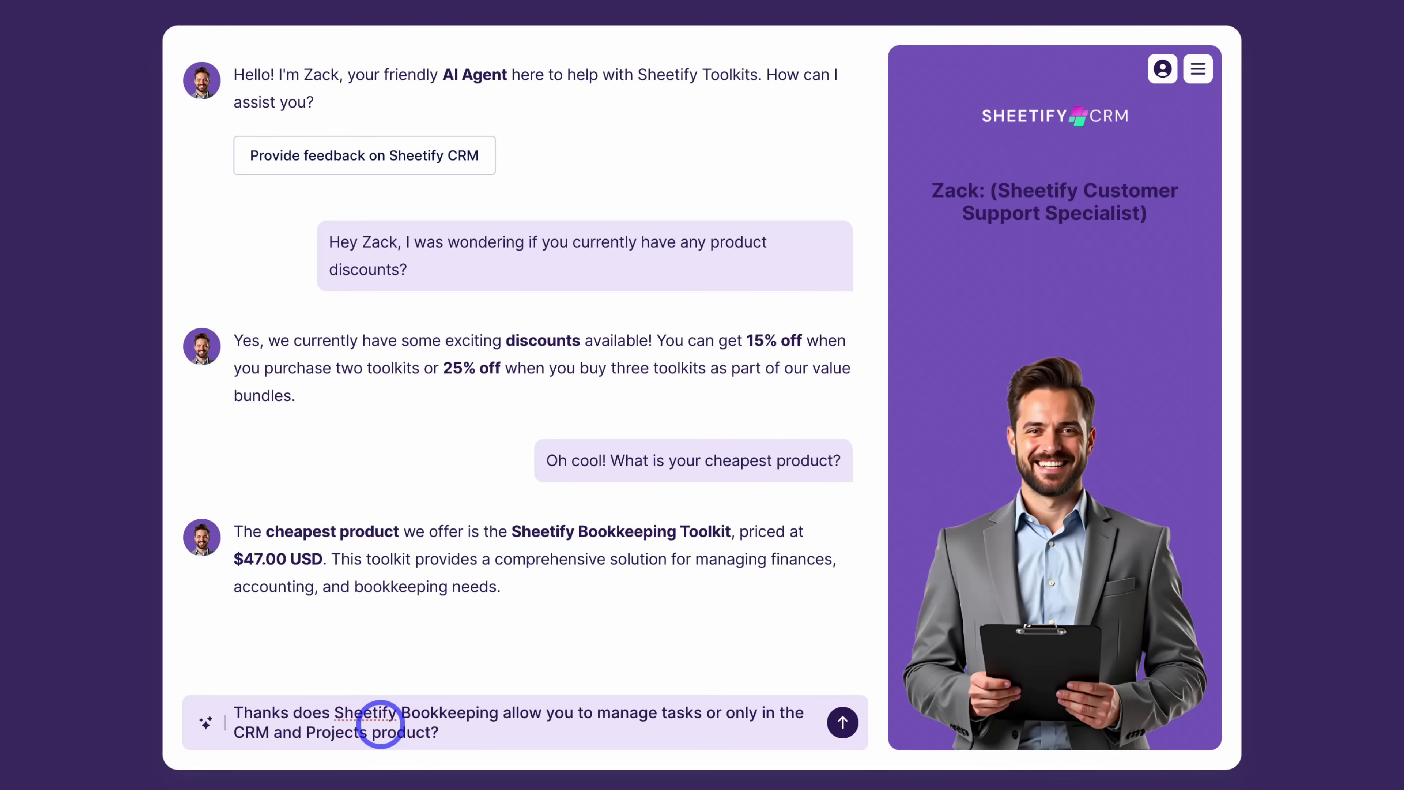
pyautogui.press('Return')
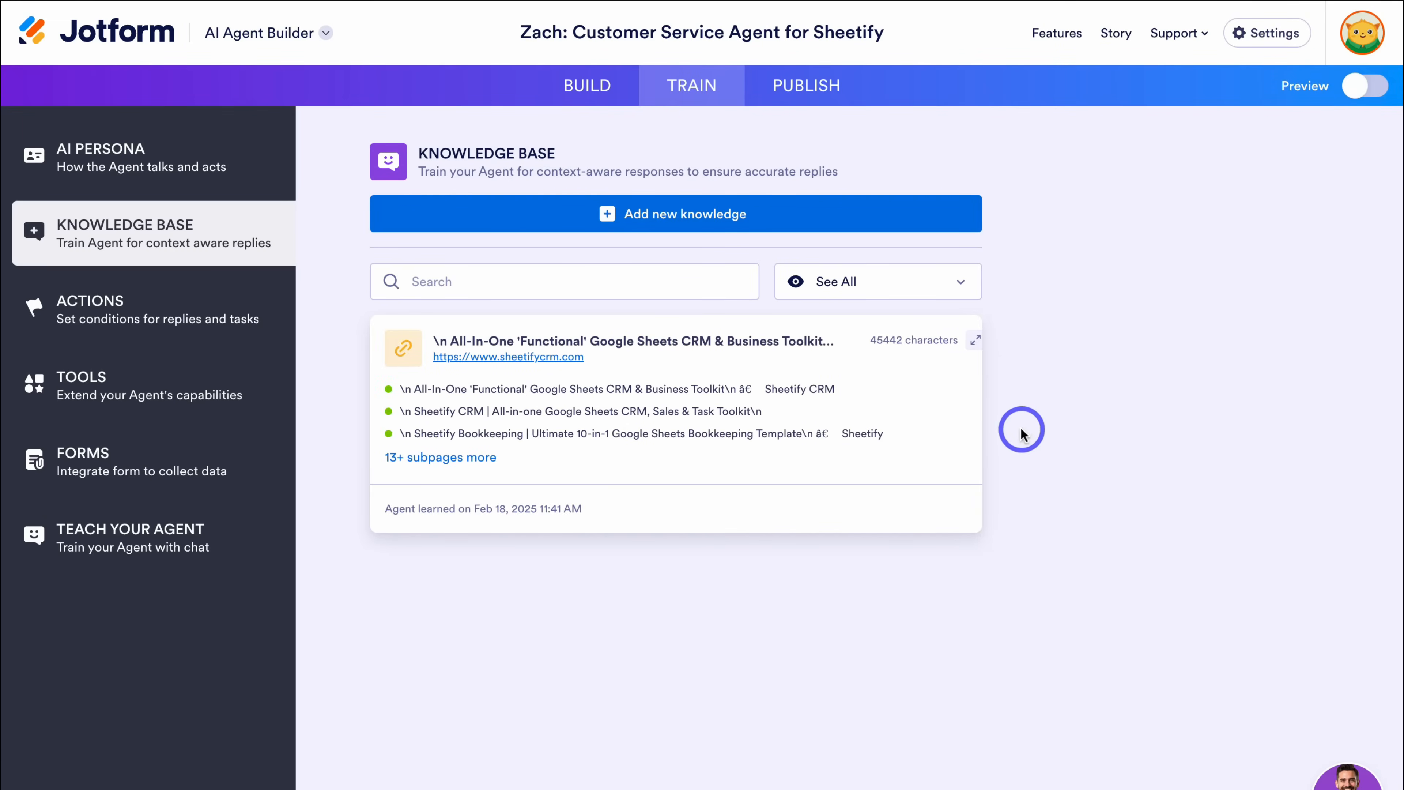
# - Start adding new knowledge to the agent's knowledge base and choose file upload as the source
pyautogui.click(791, 215)
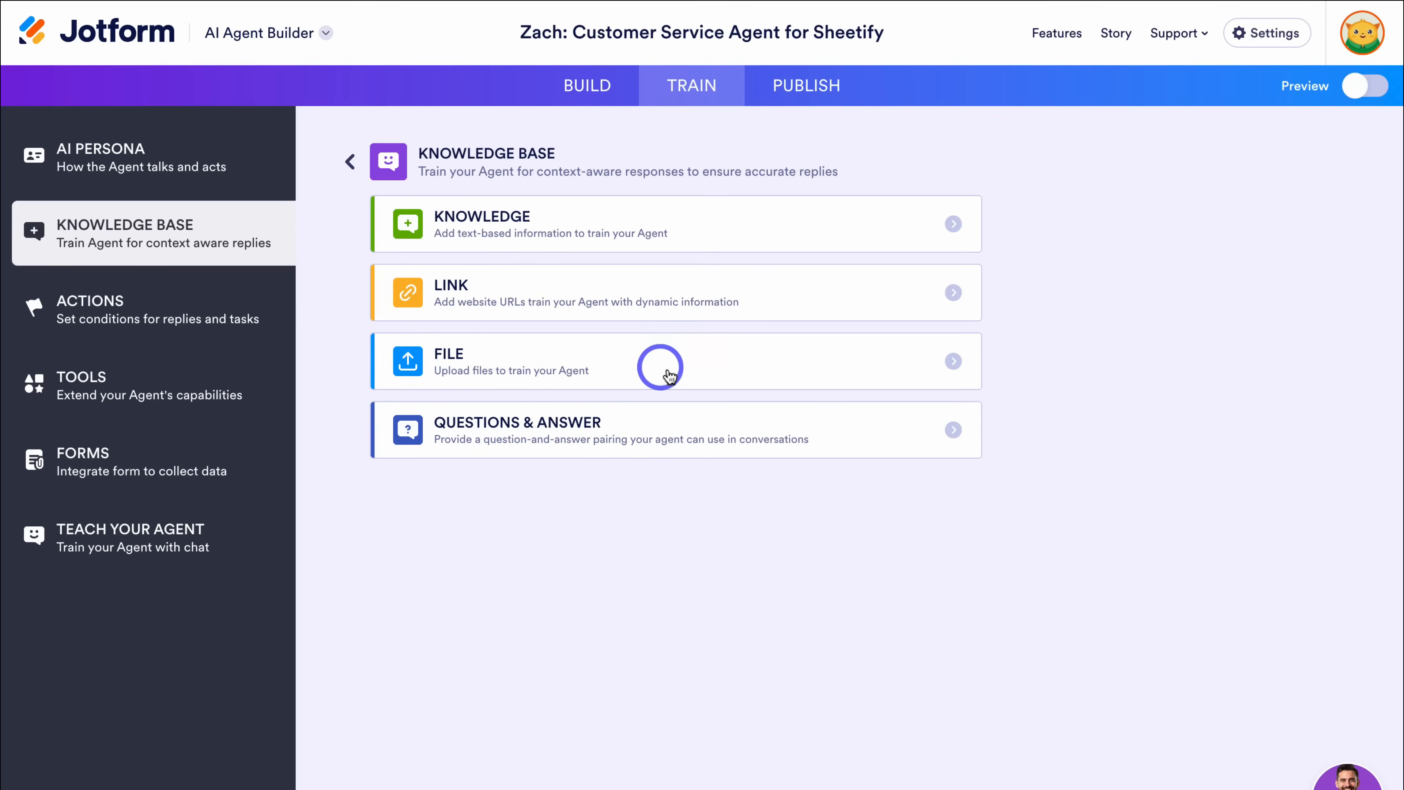
pyautogui.click(696, 369)
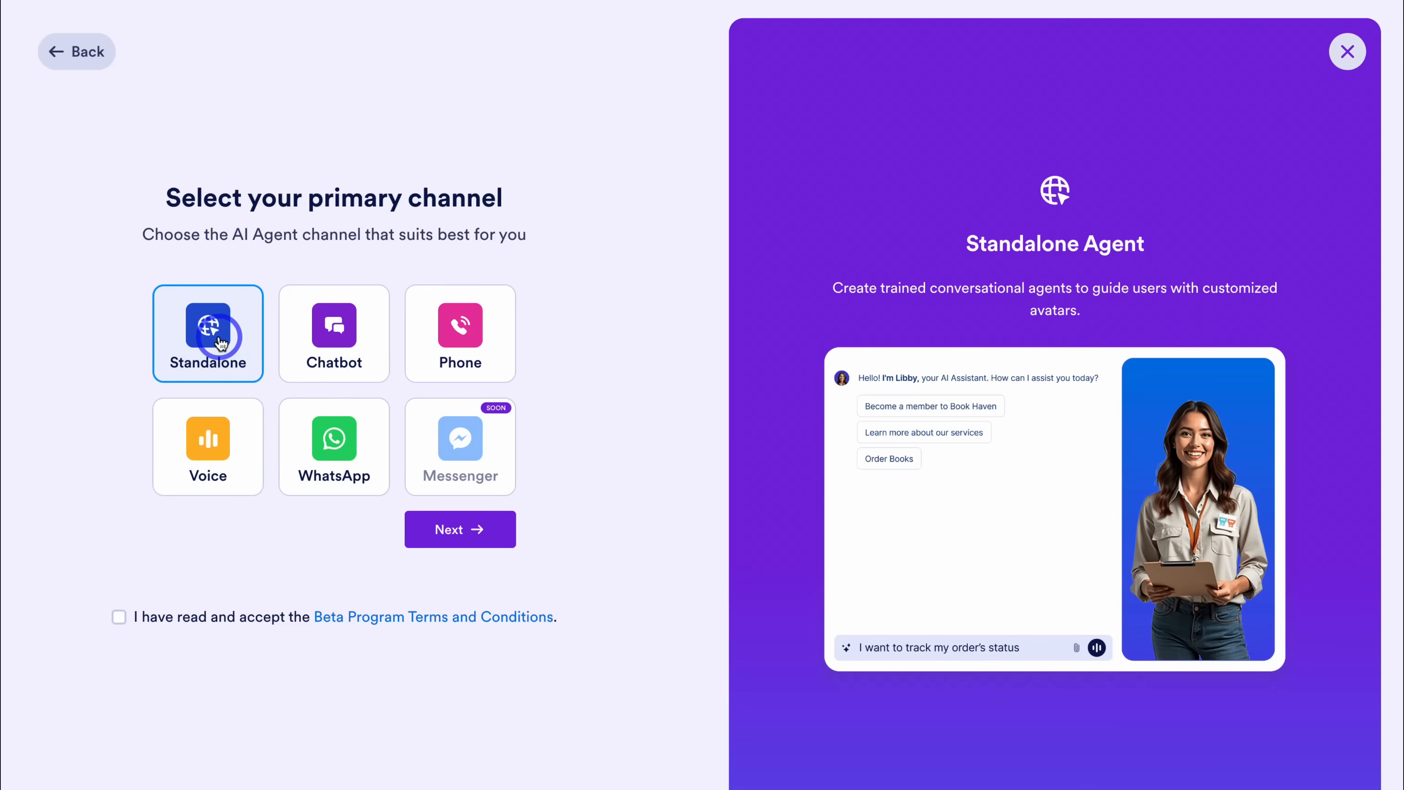
# - Continue with Standalone as the primary channel, view the ready-made agent templates, and return to the creation options
pyautogui.click(476, 532)
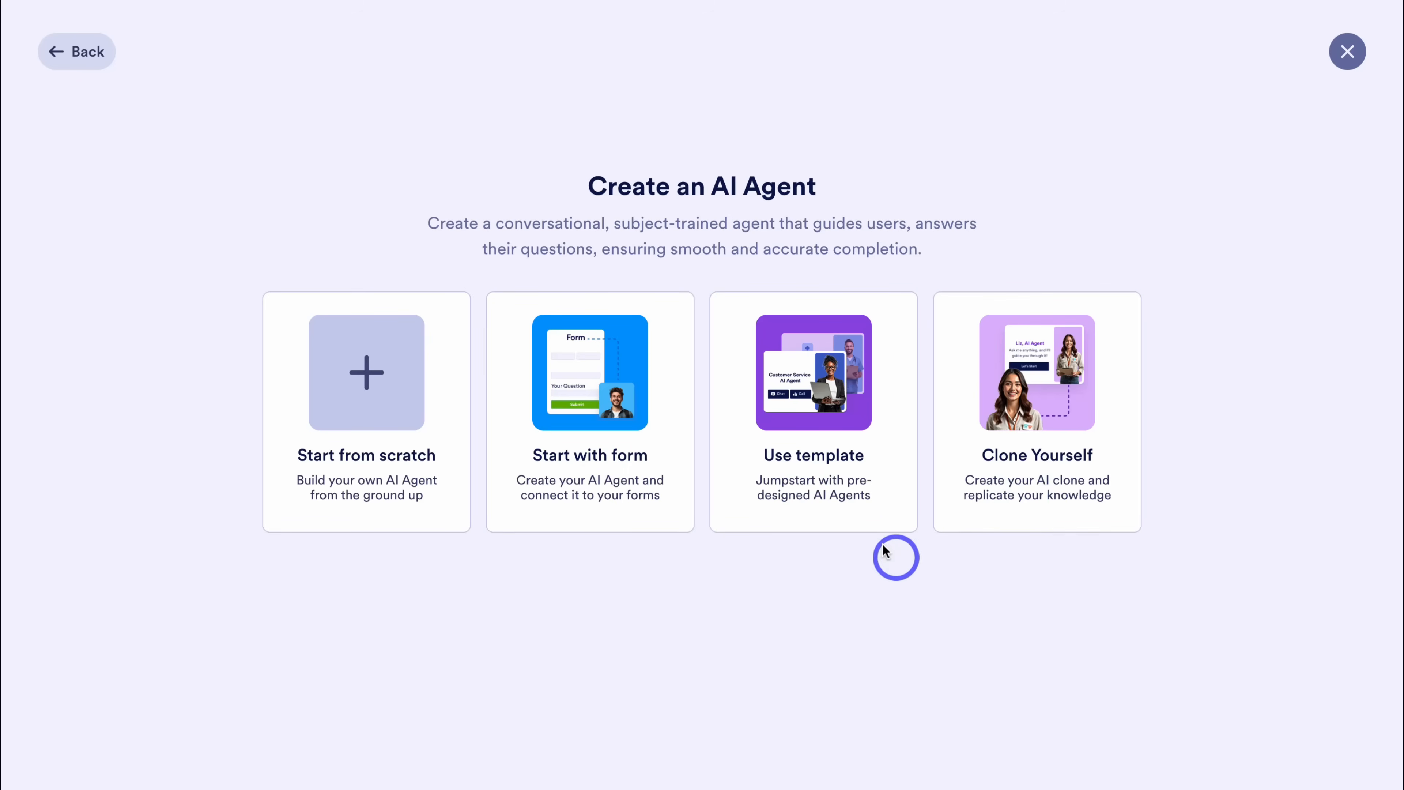
pyautogui.click(866, 489)
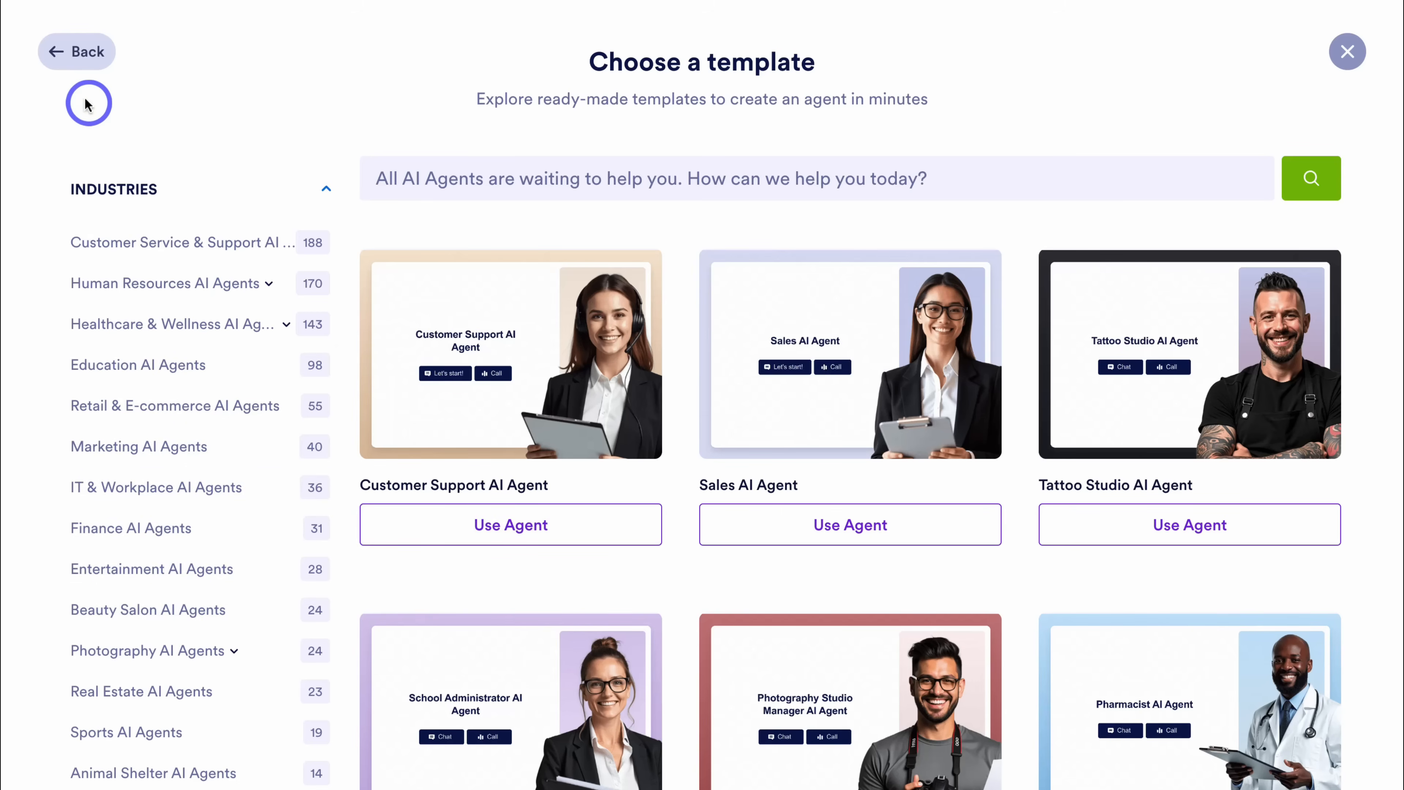
pyautogui.click(83, 56)
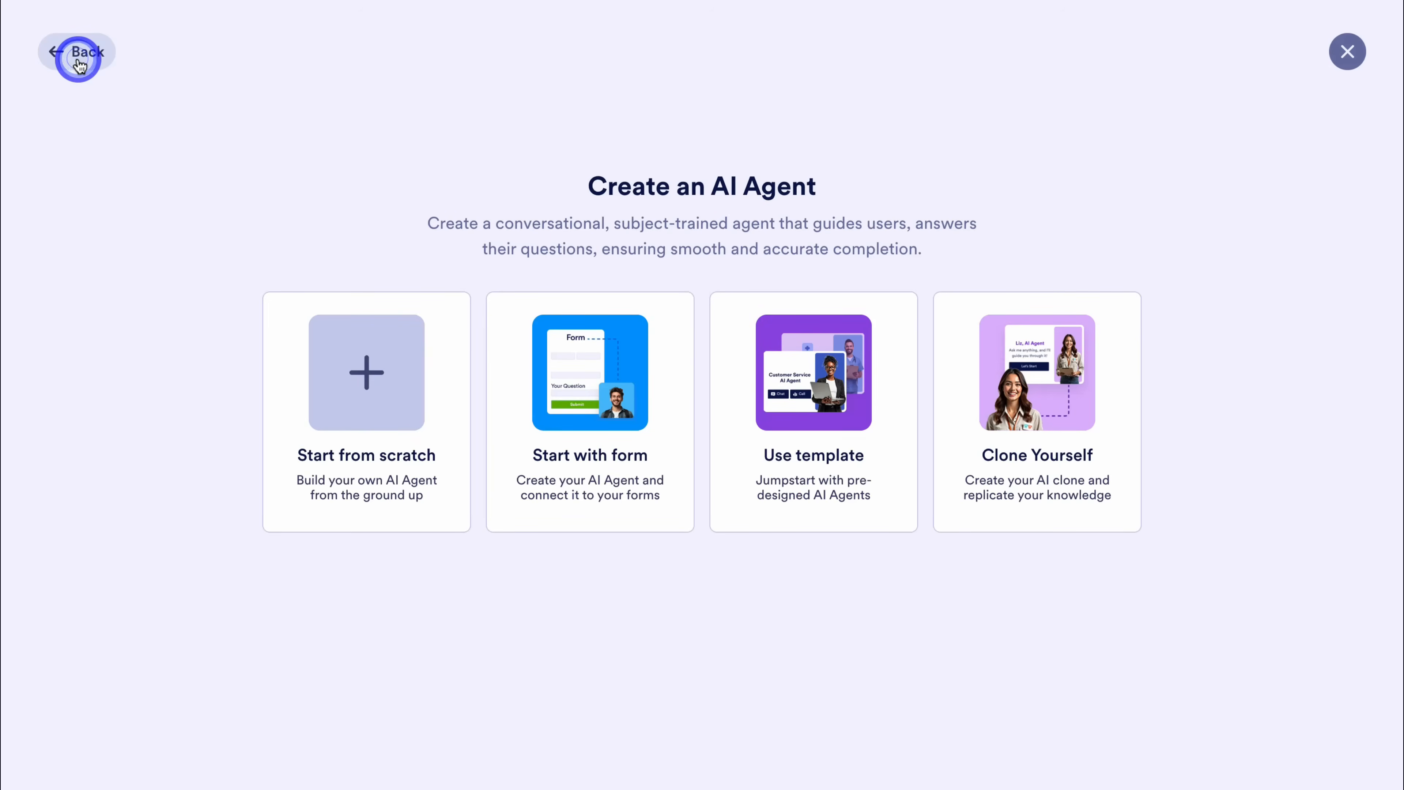
# - Create an agent from scratch described as "Customer service agent responsible for answering enquiries, solving customer problems and booking appointments."
pyautogui.click(364, 383)
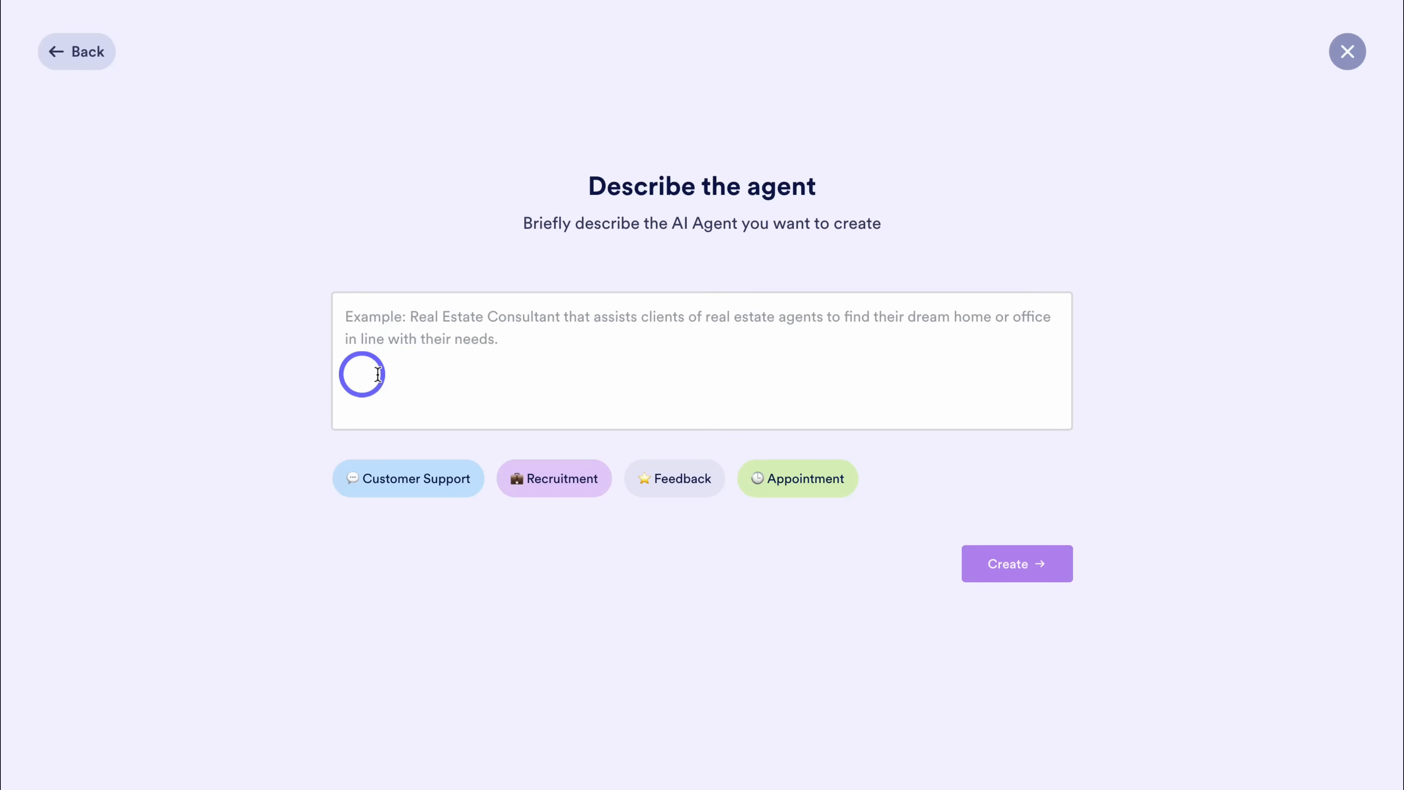
pyautogui.click(387, 338)
pyautogui.write('Customer service agent responsible for answering enquiries, solving customer problems and booking appointments.')
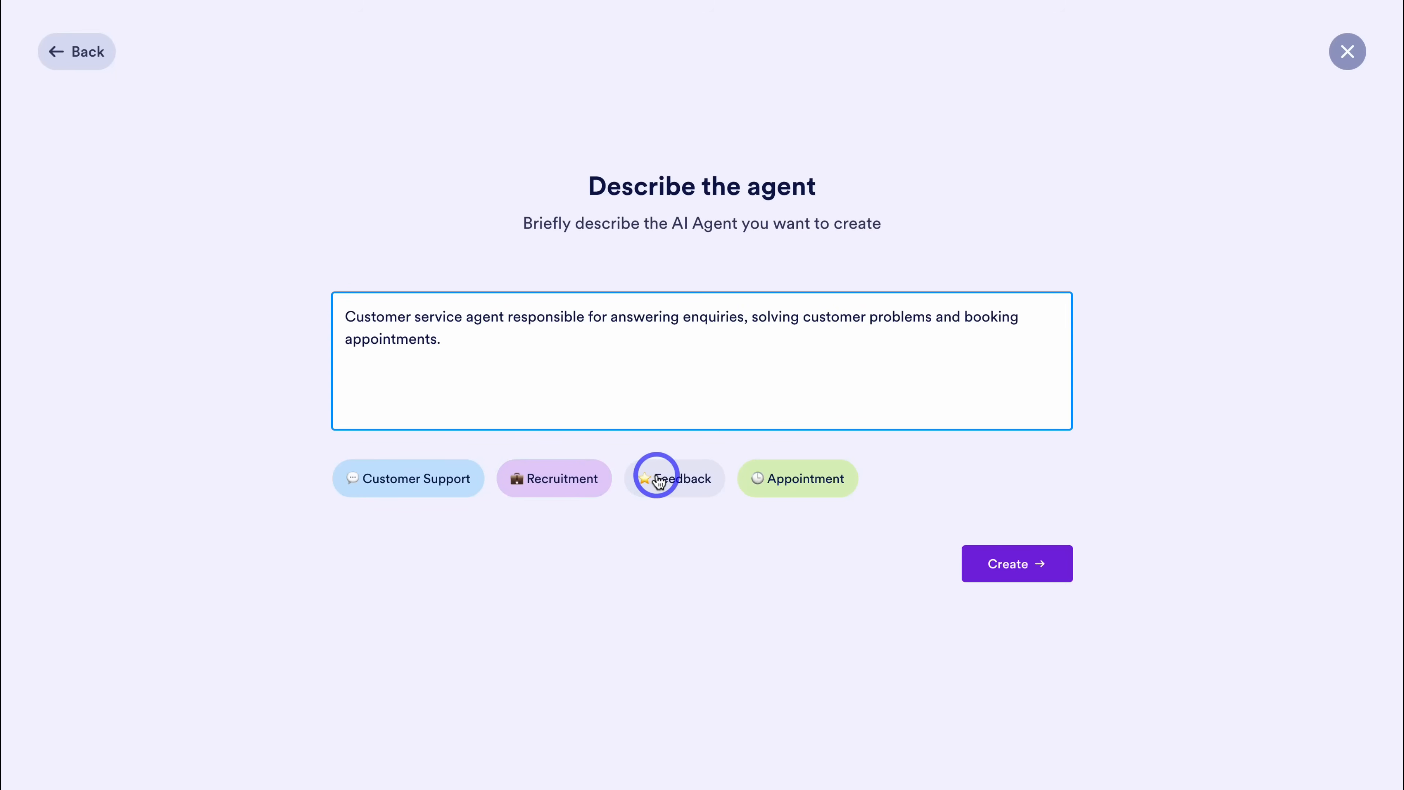
pyautogui.click(995, 569)
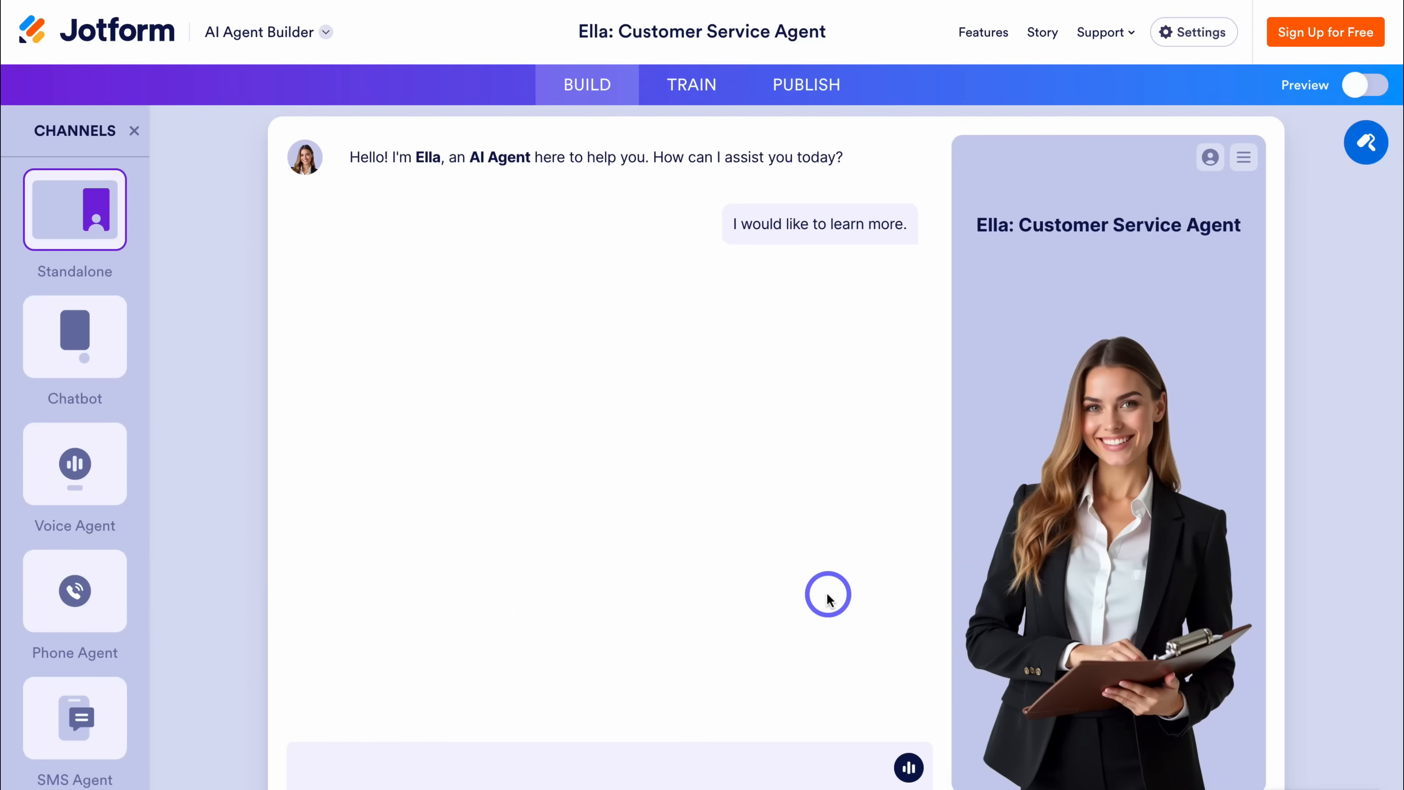
# - Apply the purple color scheme to the new agent in the Designer's style settings
pyautogui.click(1349, 162)
pyautogui.click(1306, 177)
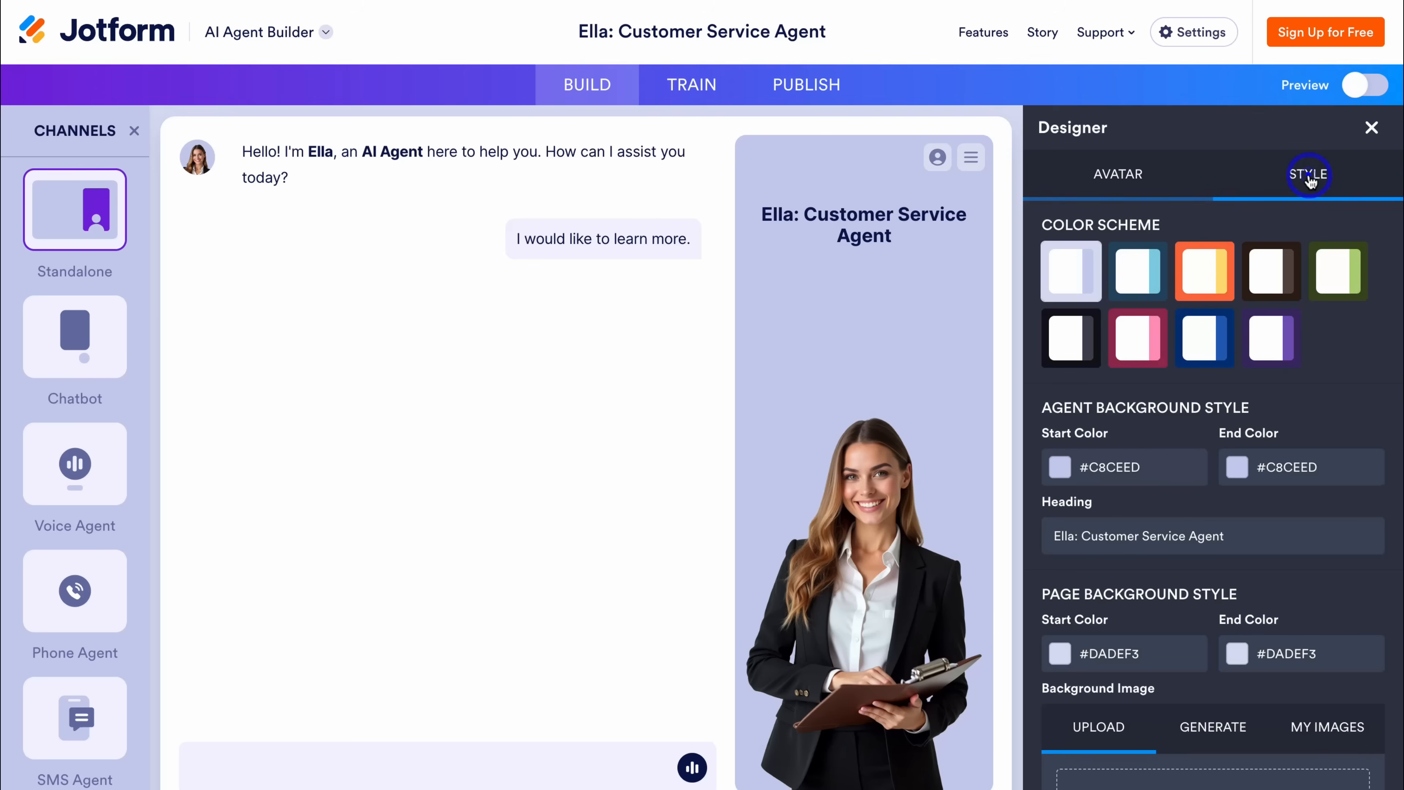
pyautogui.click(1286, 347)
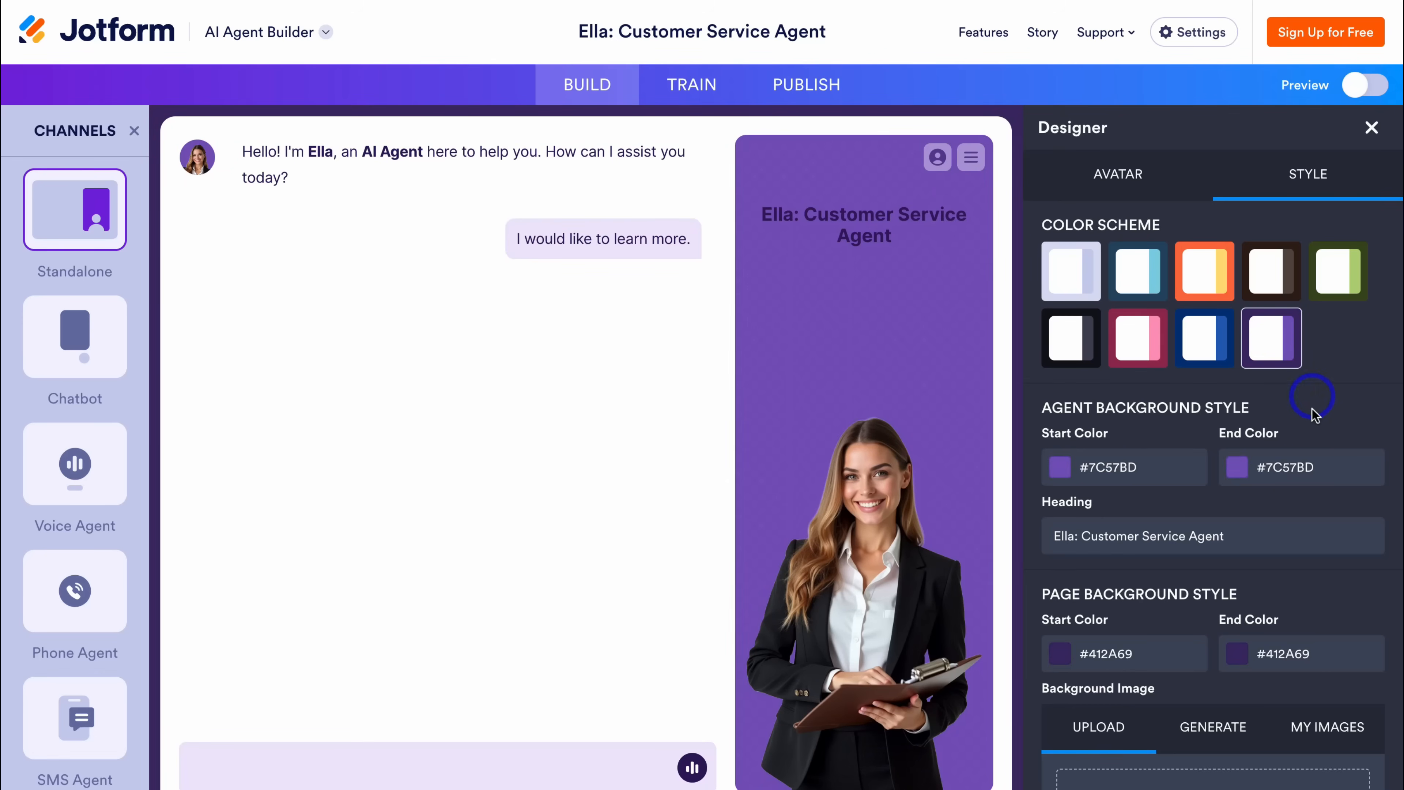
# - Change the agent's heading to "Zach: Sheetify Support"
pyautogui.click(1261, 542)
pyautogui.click(1094, 539)
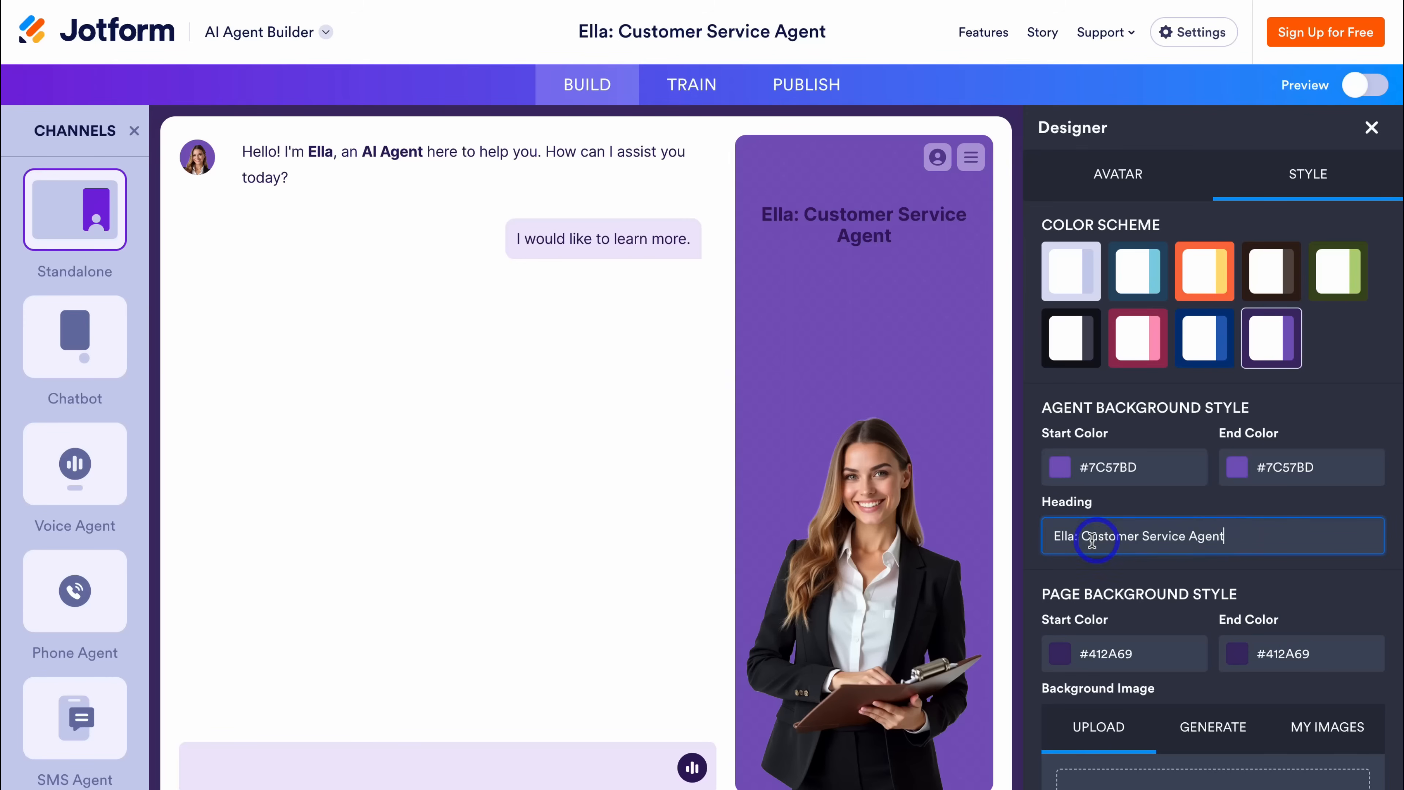
pyautogui.doubleClick(1063, 536)
pyautogui.write('Zach')
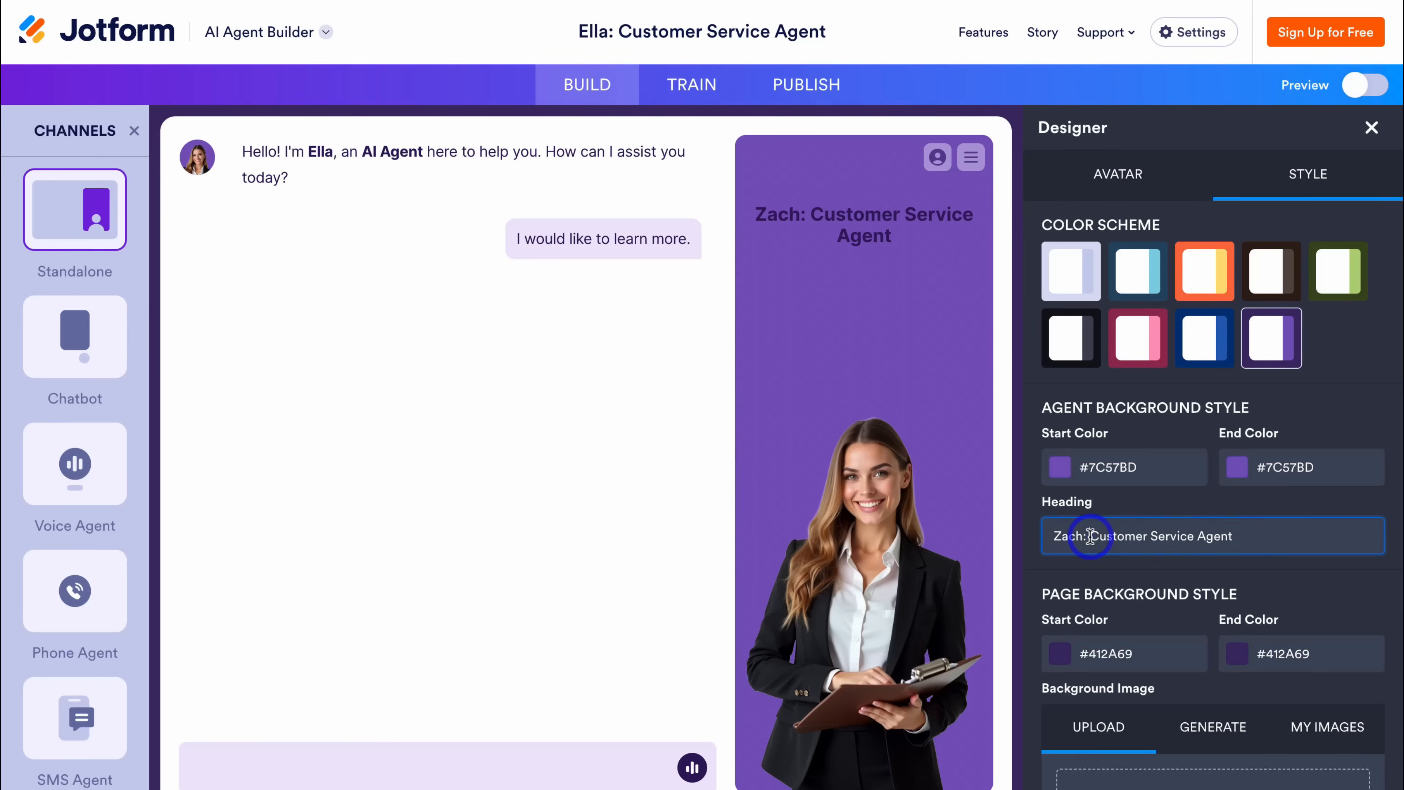
pyautogui.moveTo(1090, 536); pyautogui.dragTo(1288, 540)
pyautogui.write('Sheetify Support')
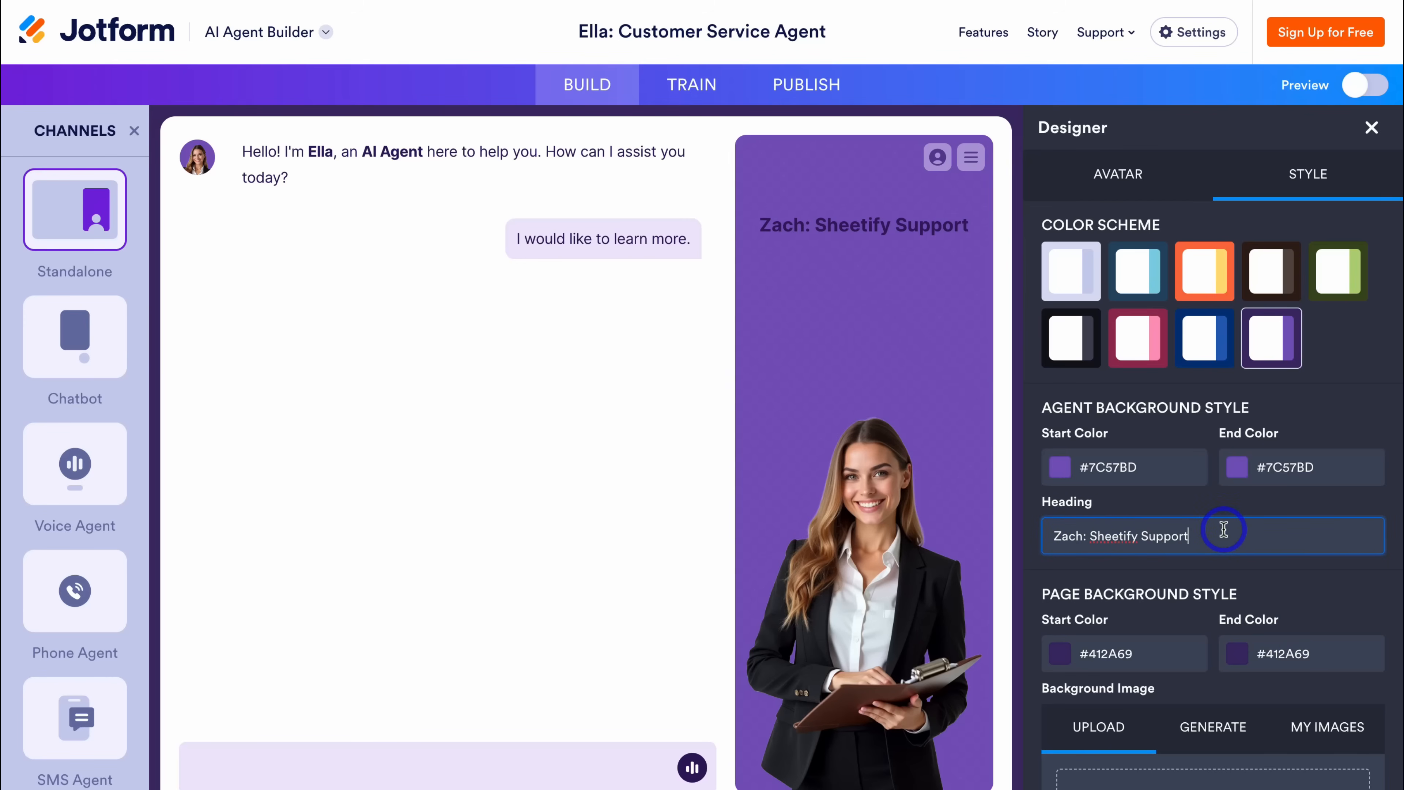
# - Try the Left layout for the agent and set it back to Right
pyautogui.scroll(-5, 1221, 532)
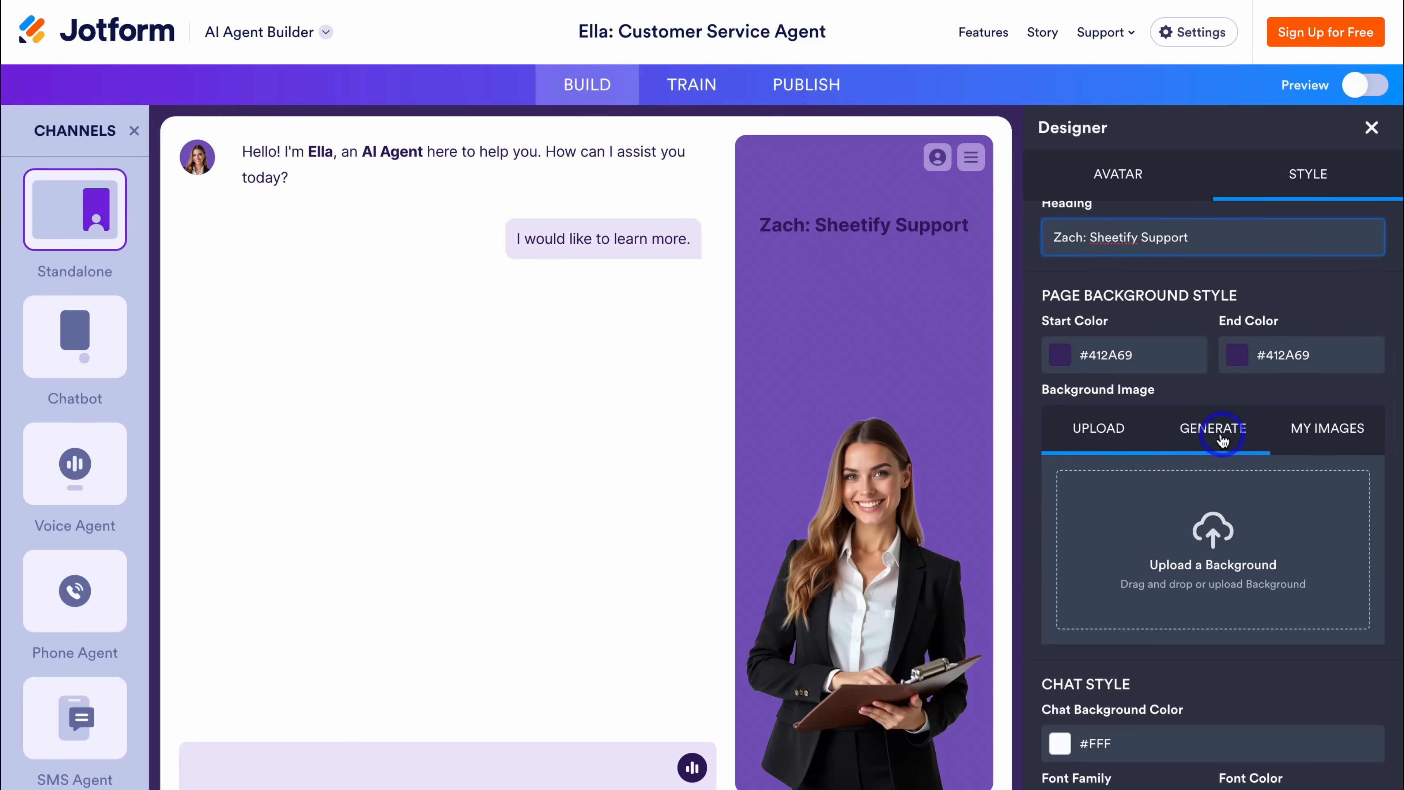
pyautogui.scroll(-6, 1237, 535)
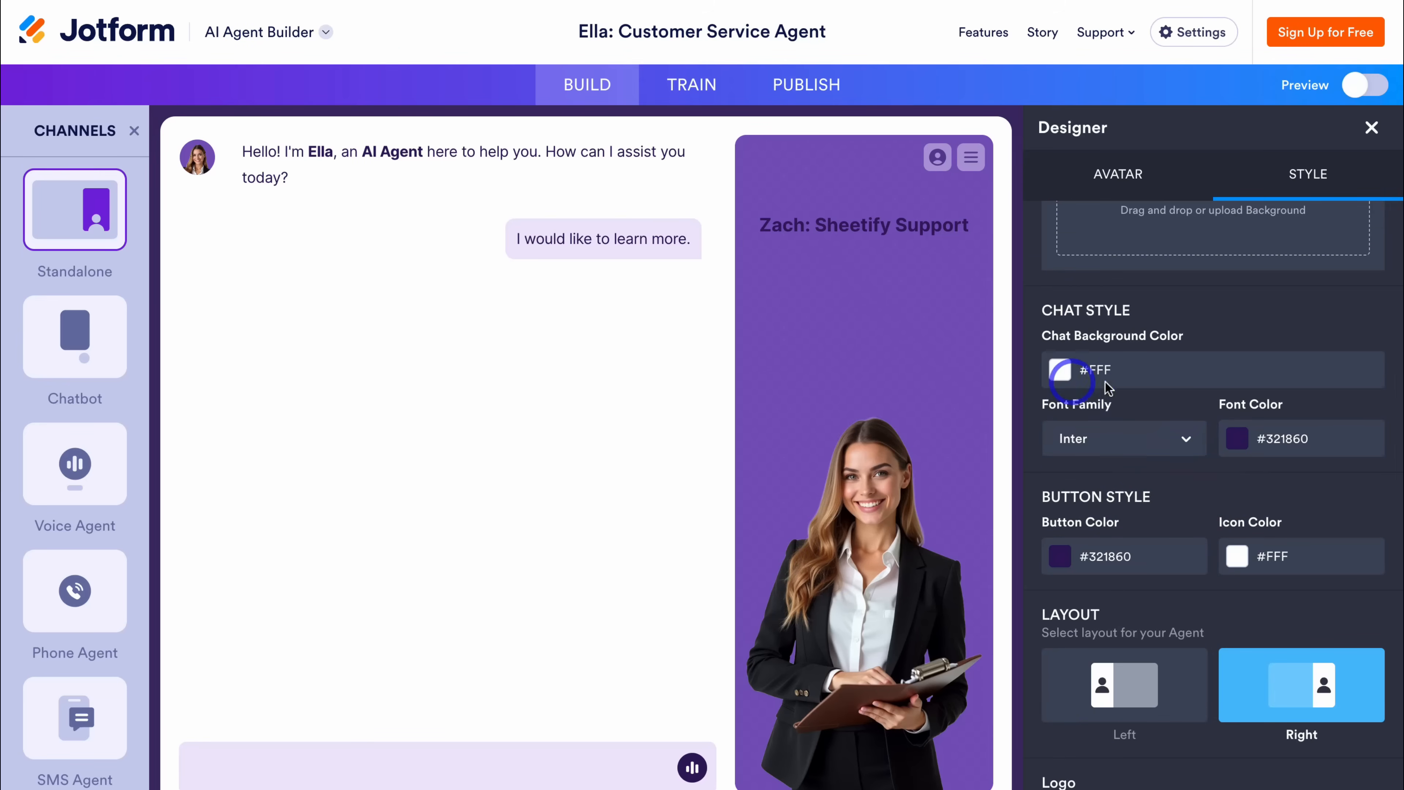
pyautogui.scroll(-3, 1181, 396)
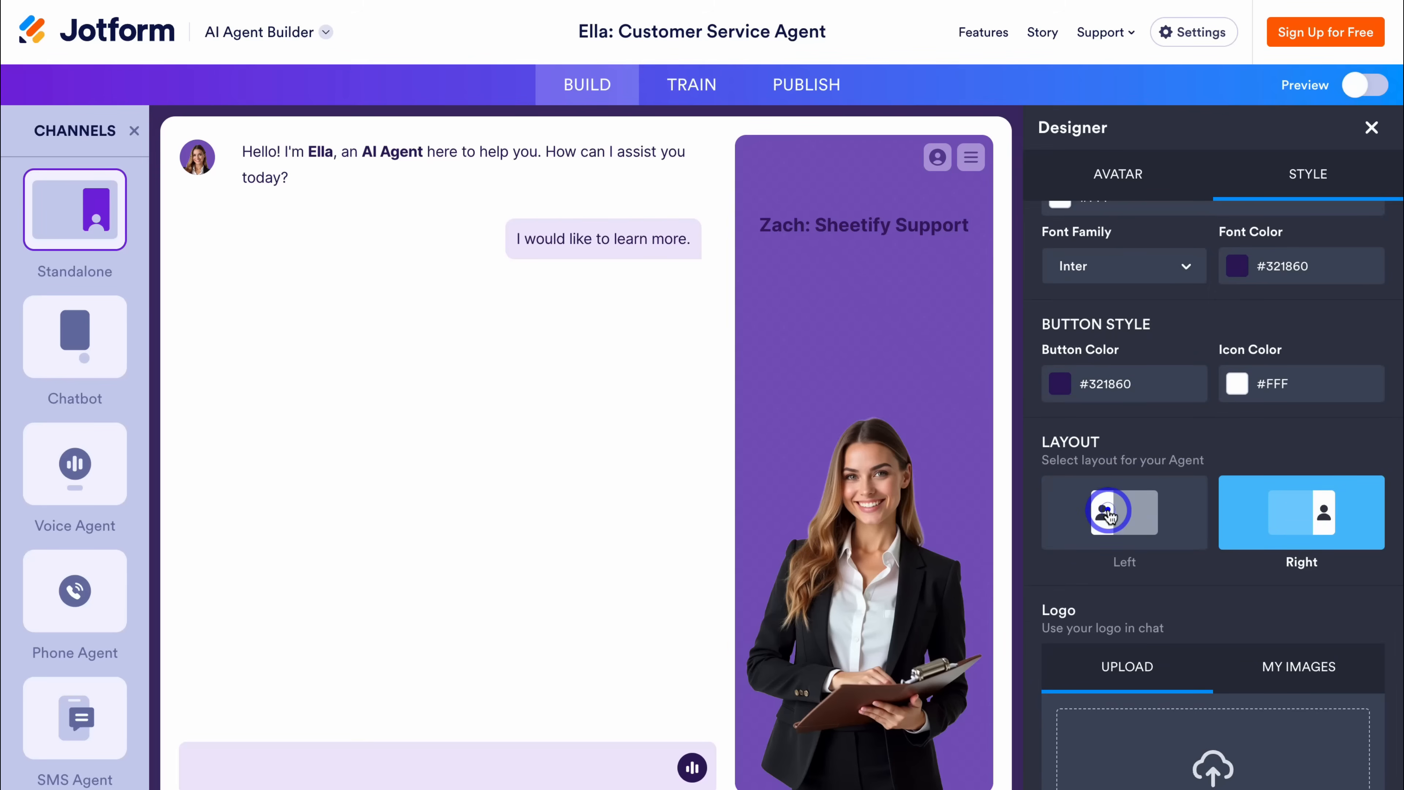
pyautogui.click(1149, 521)
pyautogui.click(1283, 517)
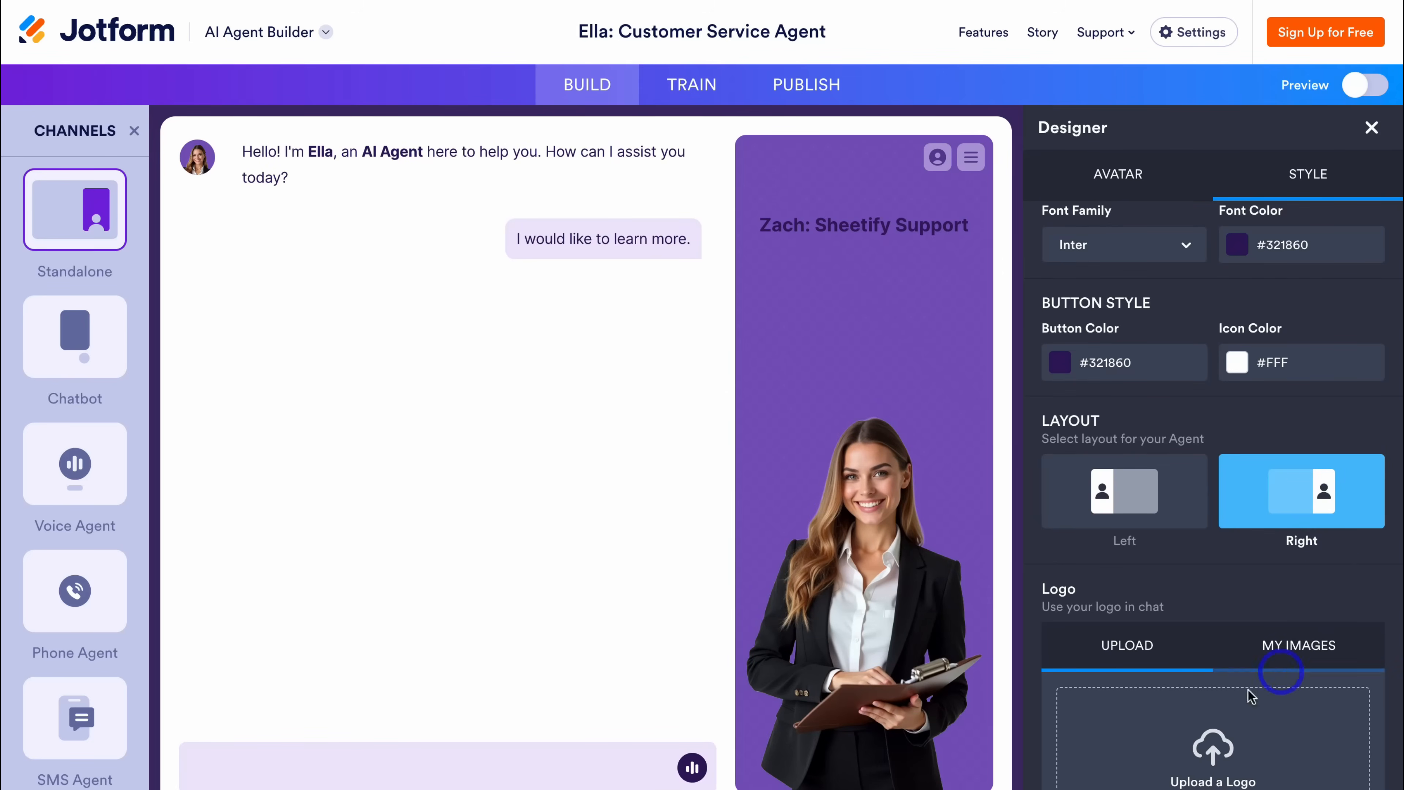
# - Upload the "Sheetify CRM logo white" image as the agent's chat logo
pyautogui.click(1230, 773)
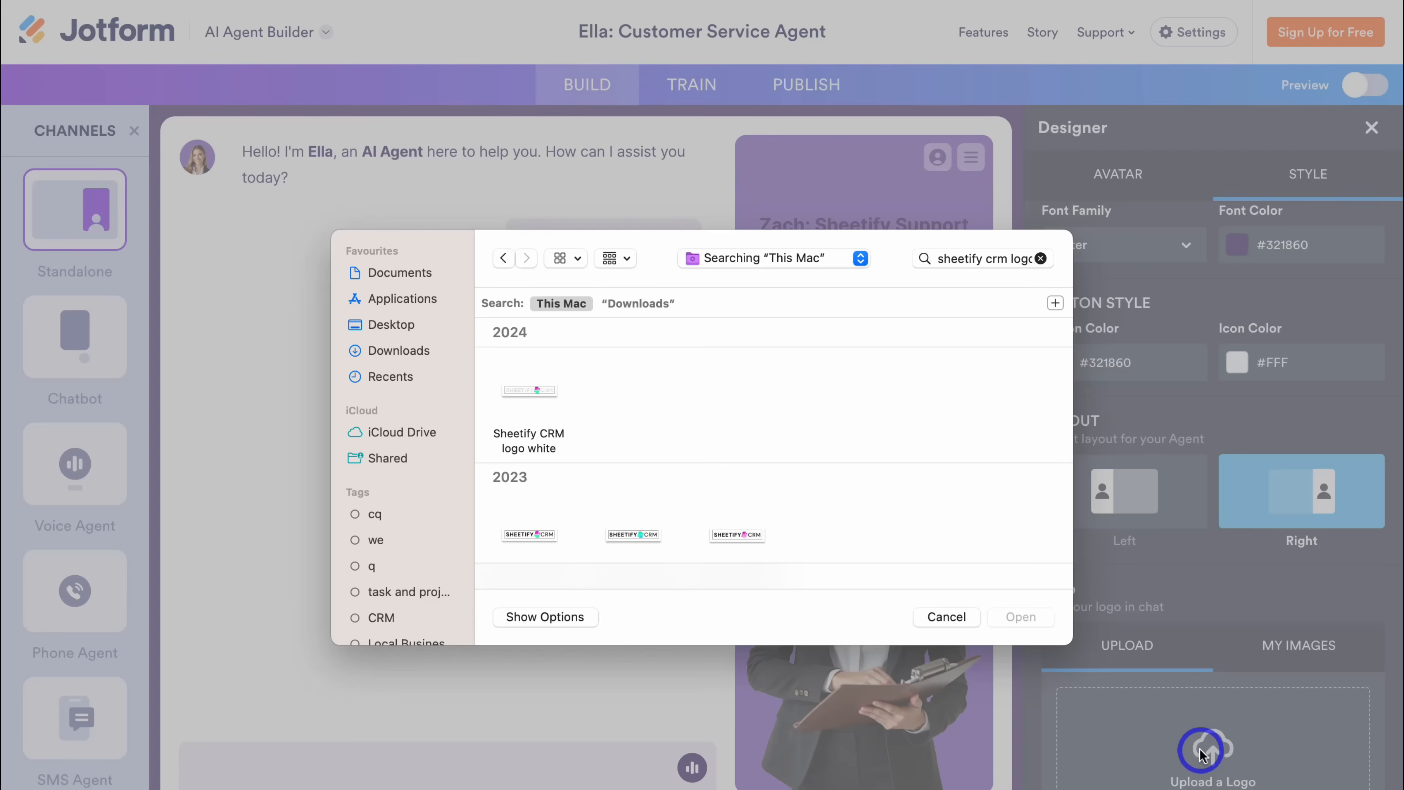
pyautogui.click(528, 390)
pyautogui.click(1020, 617)
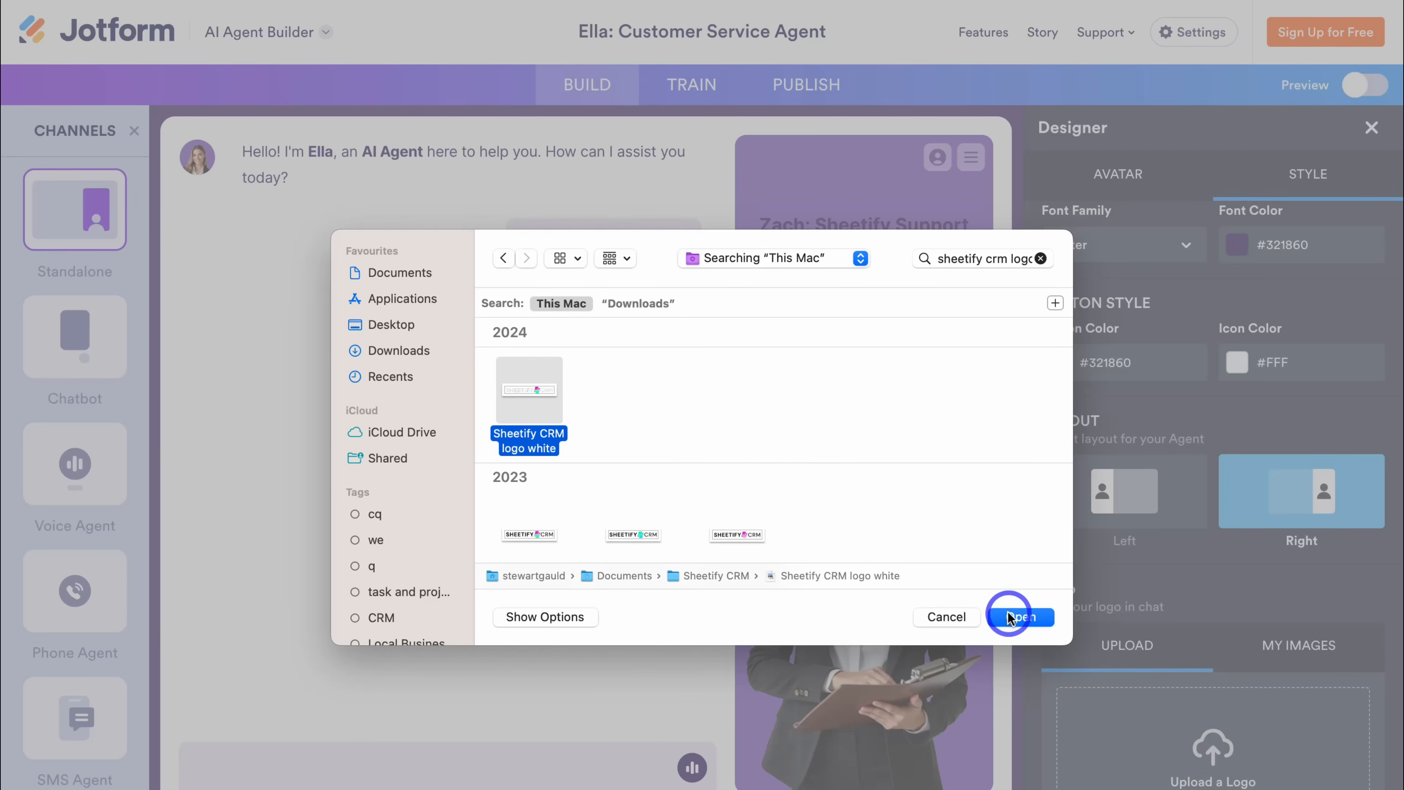
pyautogui.scroll(15, 1105, 635)
pyautogui.click(1102, 633)
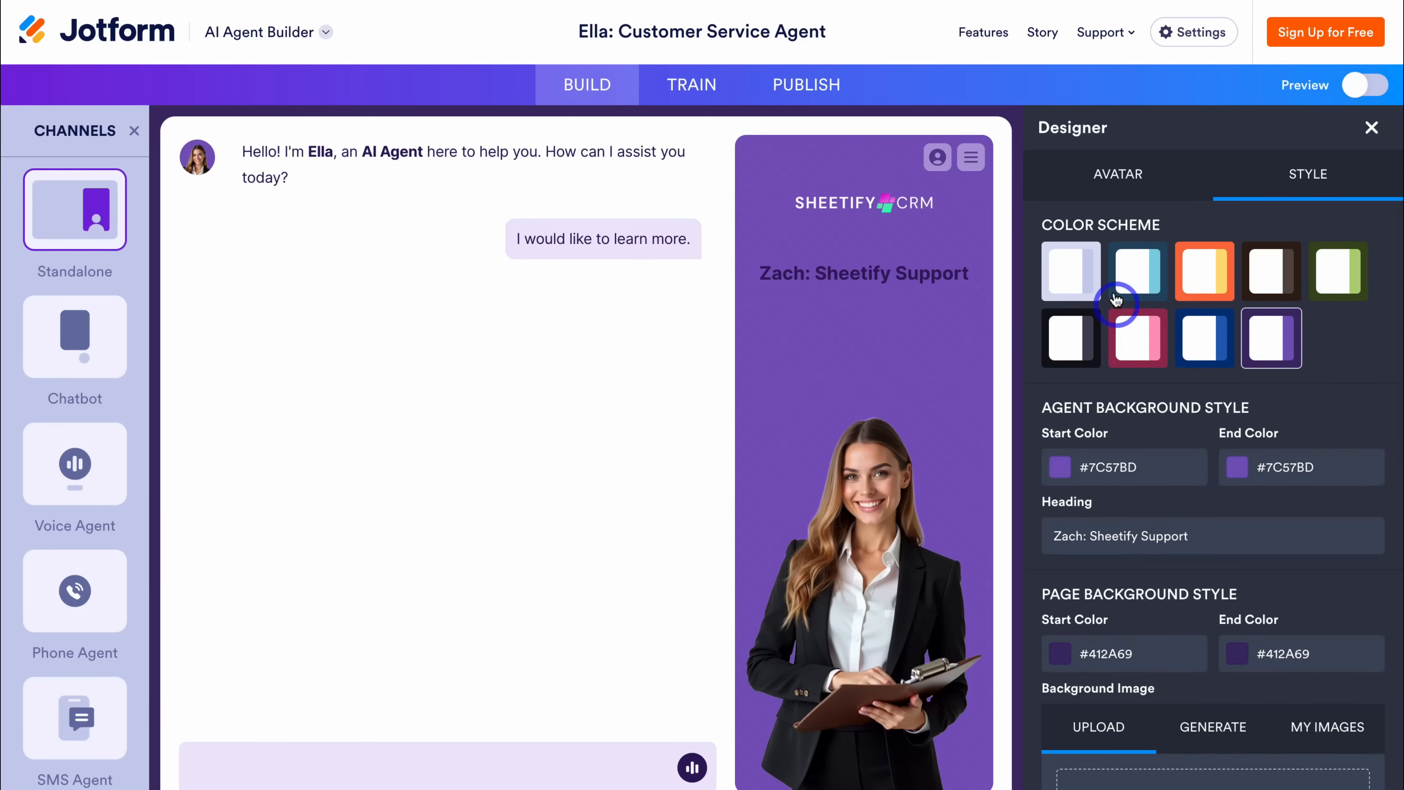
# - Replace the agent's avatar with the gallery's bearded man in a black suit and tie holding a clipboard
pyautogui.click(1117, 177)
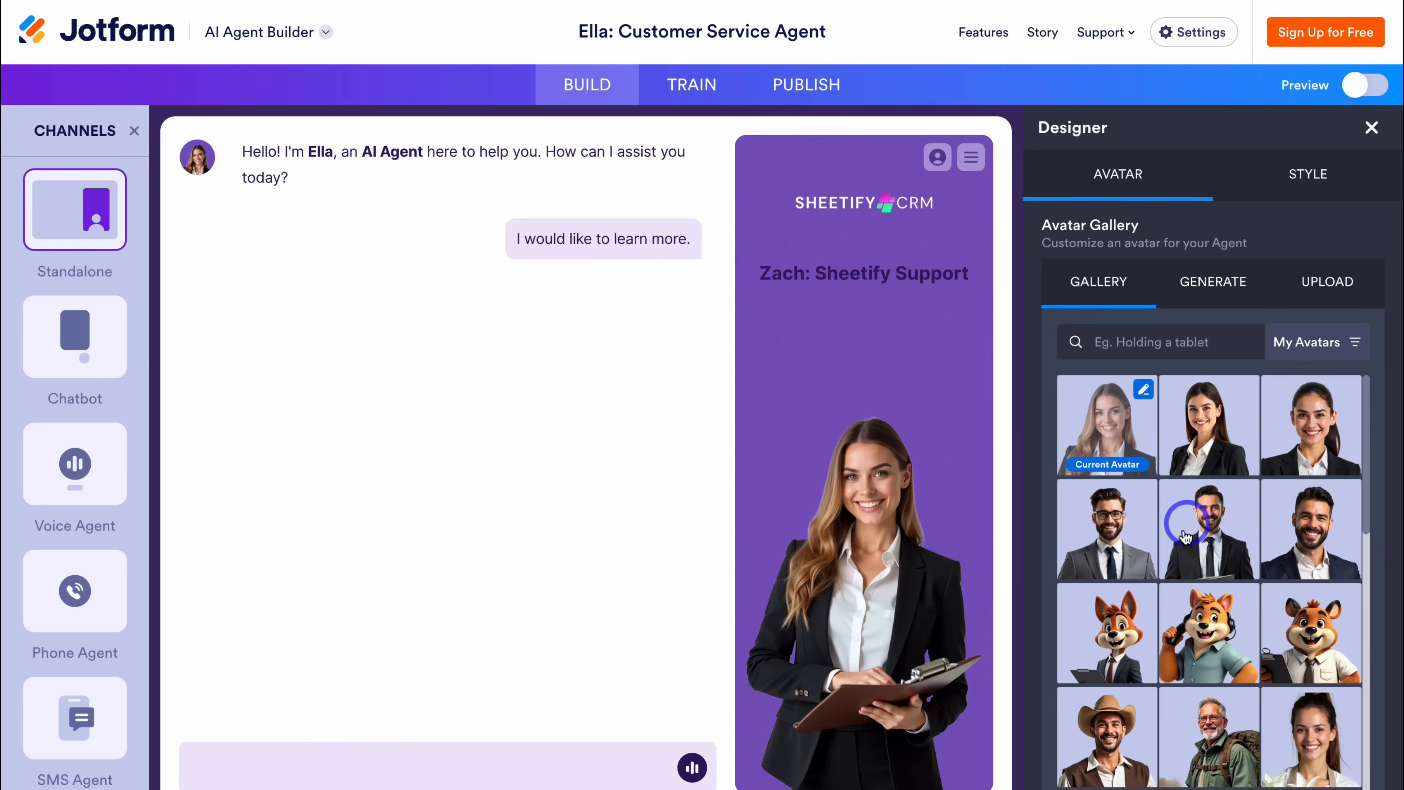
pyautogui.click(1206, 542)
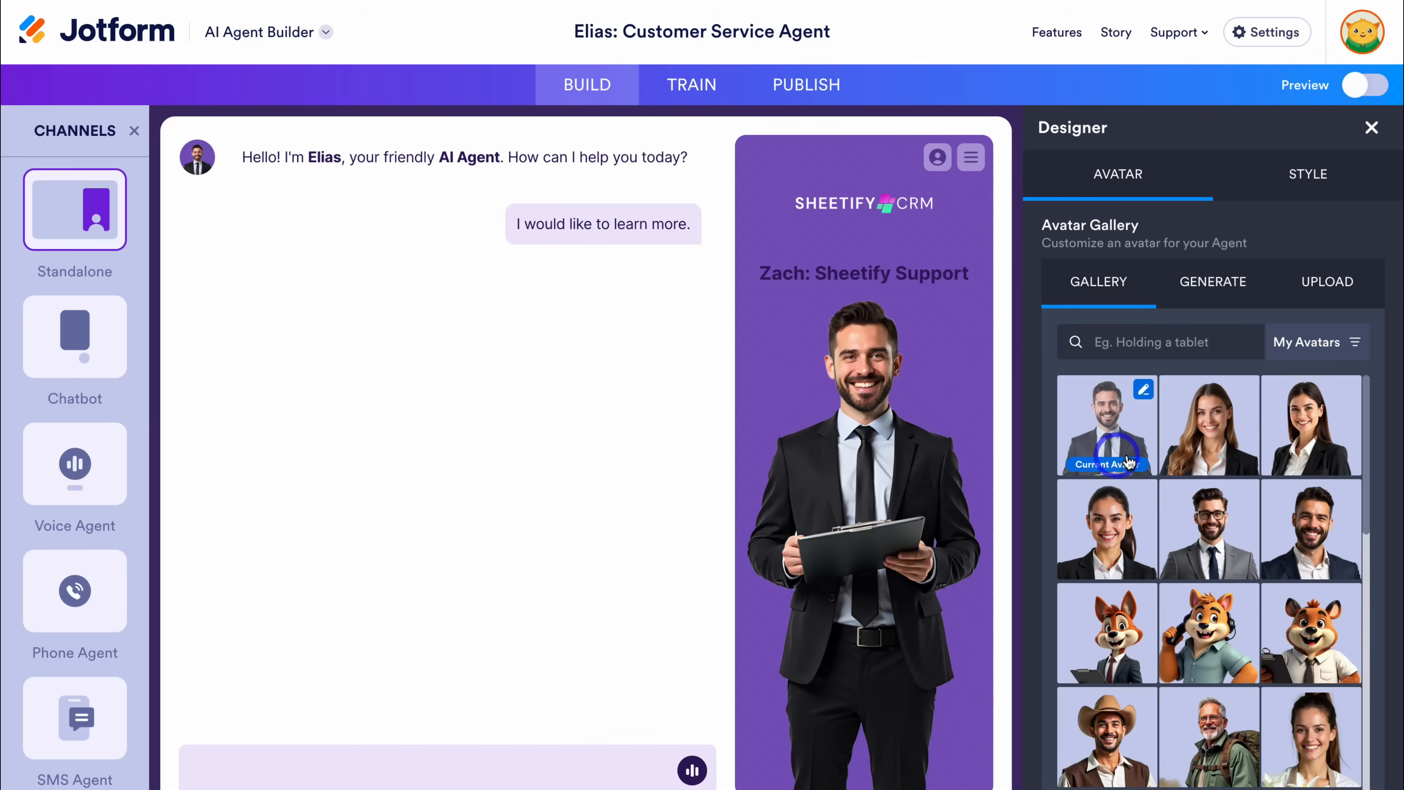
# - Check how the agent looks in the Chatbot channel and in the Standalone channel's desktop preview
pyautogui.click(1209, 290)
pyautogui.click(1324, 293)
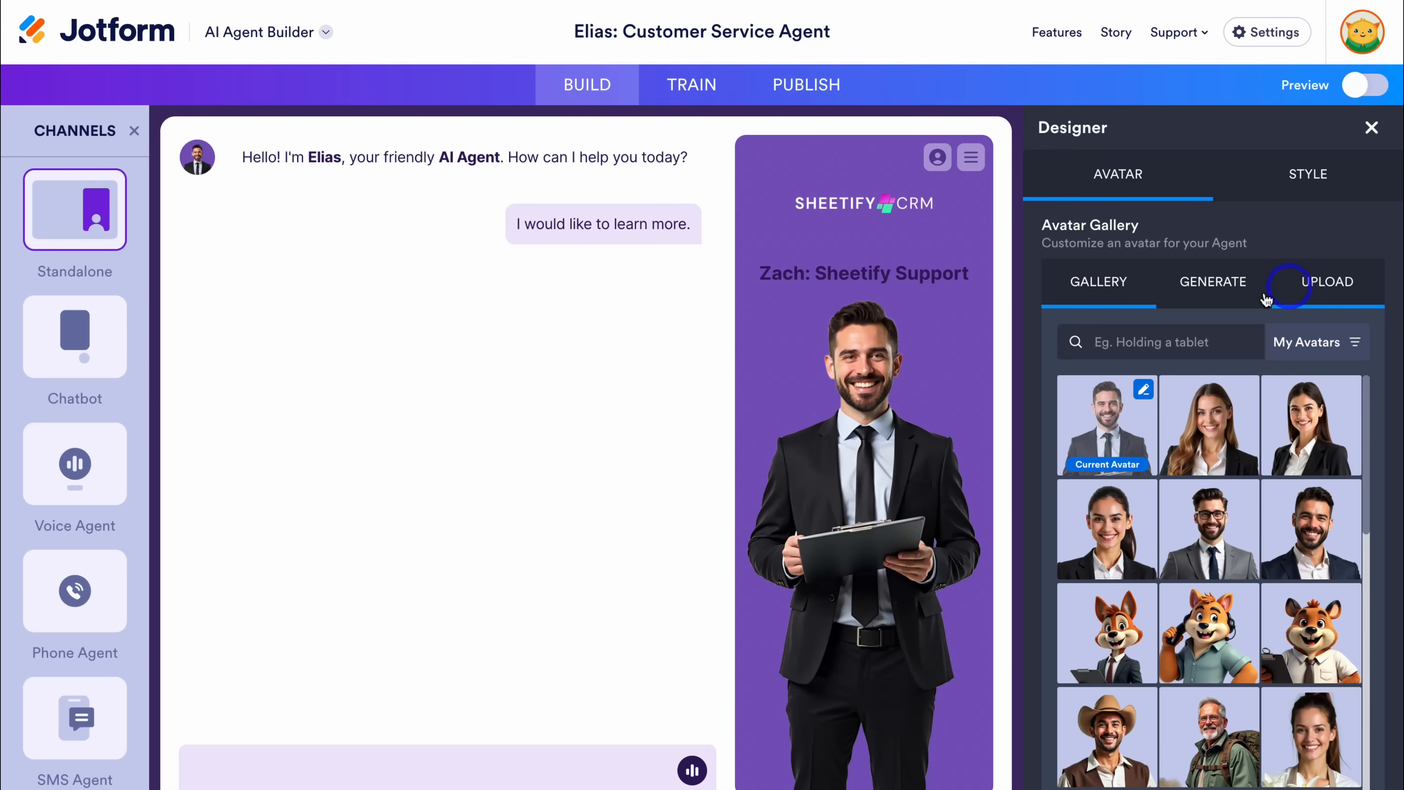
pyautogui.click(87, 347)
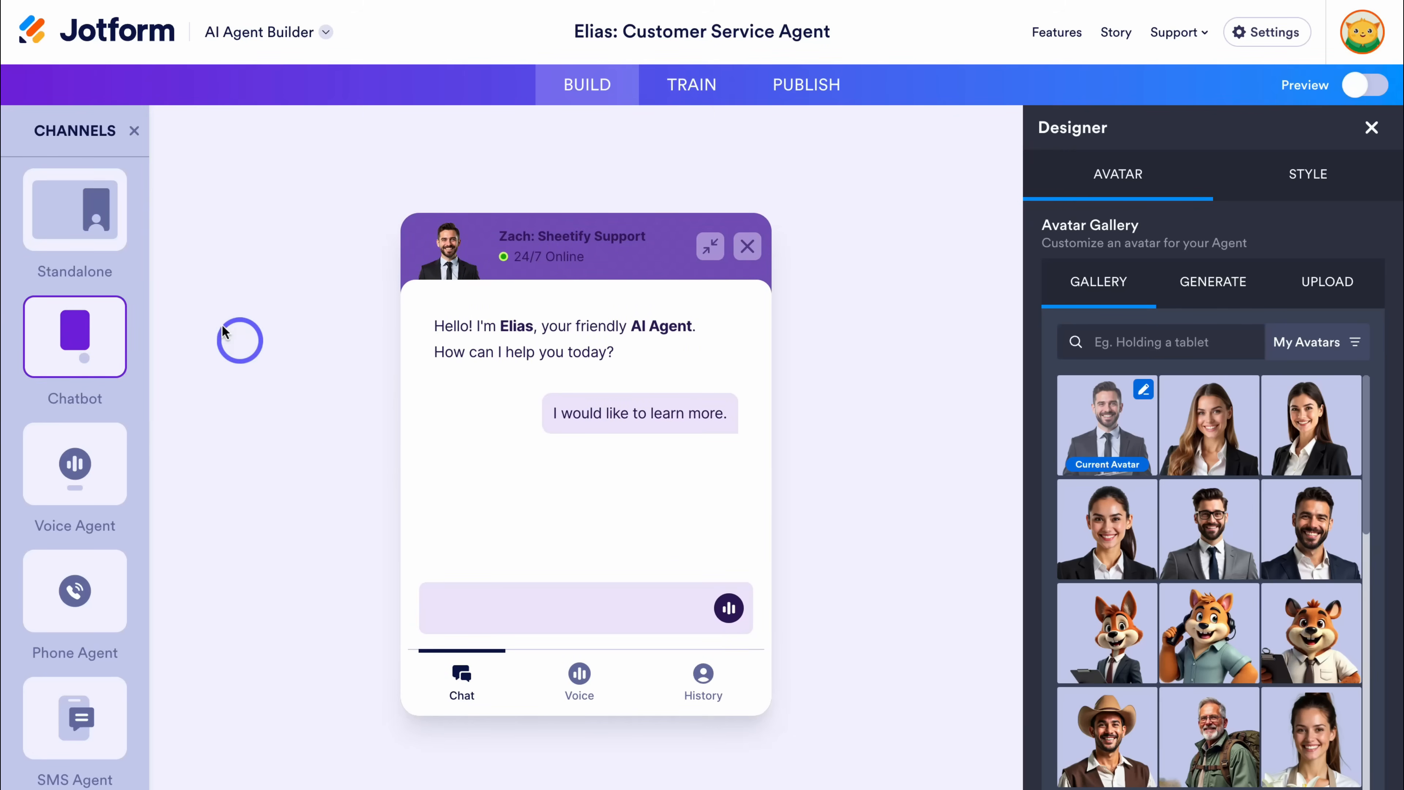
pyautogui.click(66, 215)
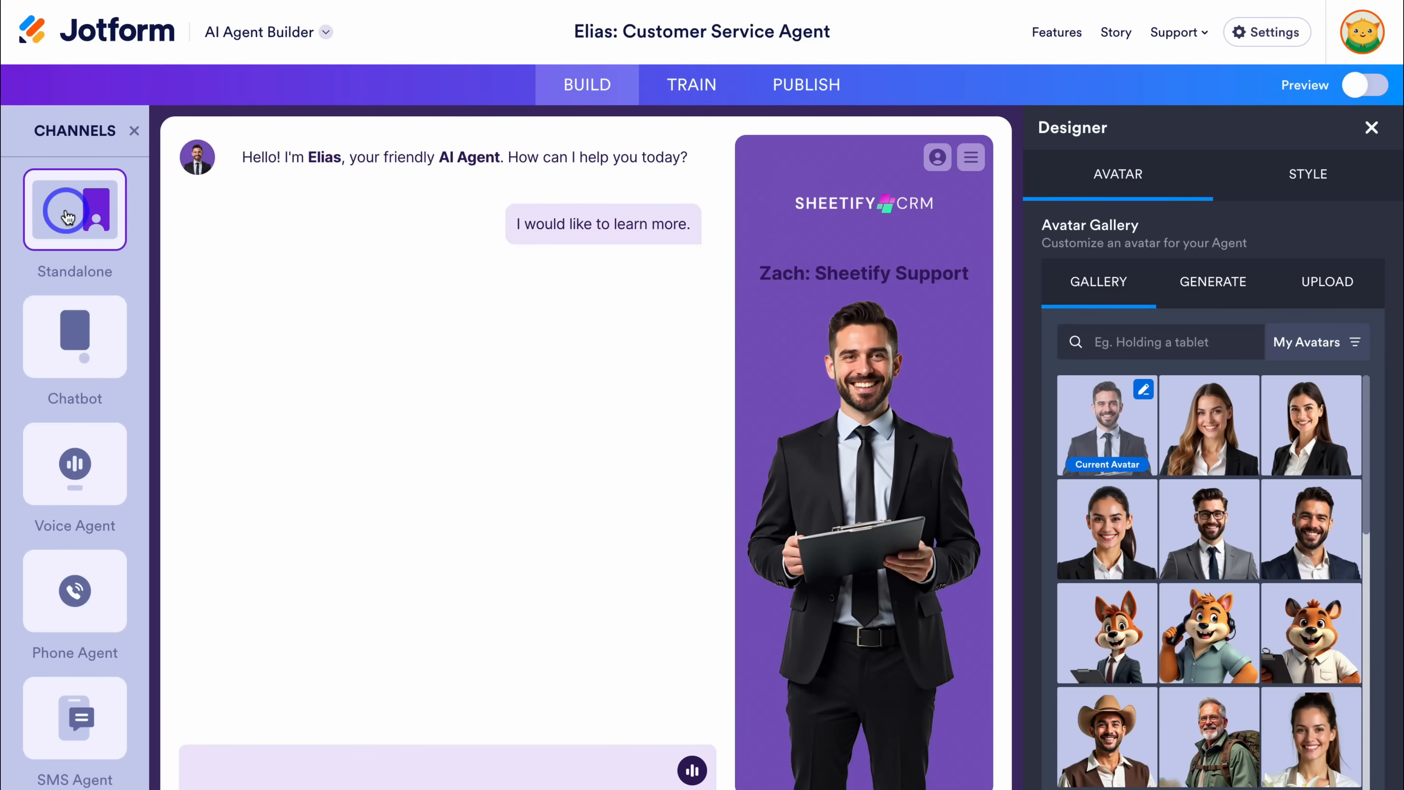
pyautogui.click(1359, 85)
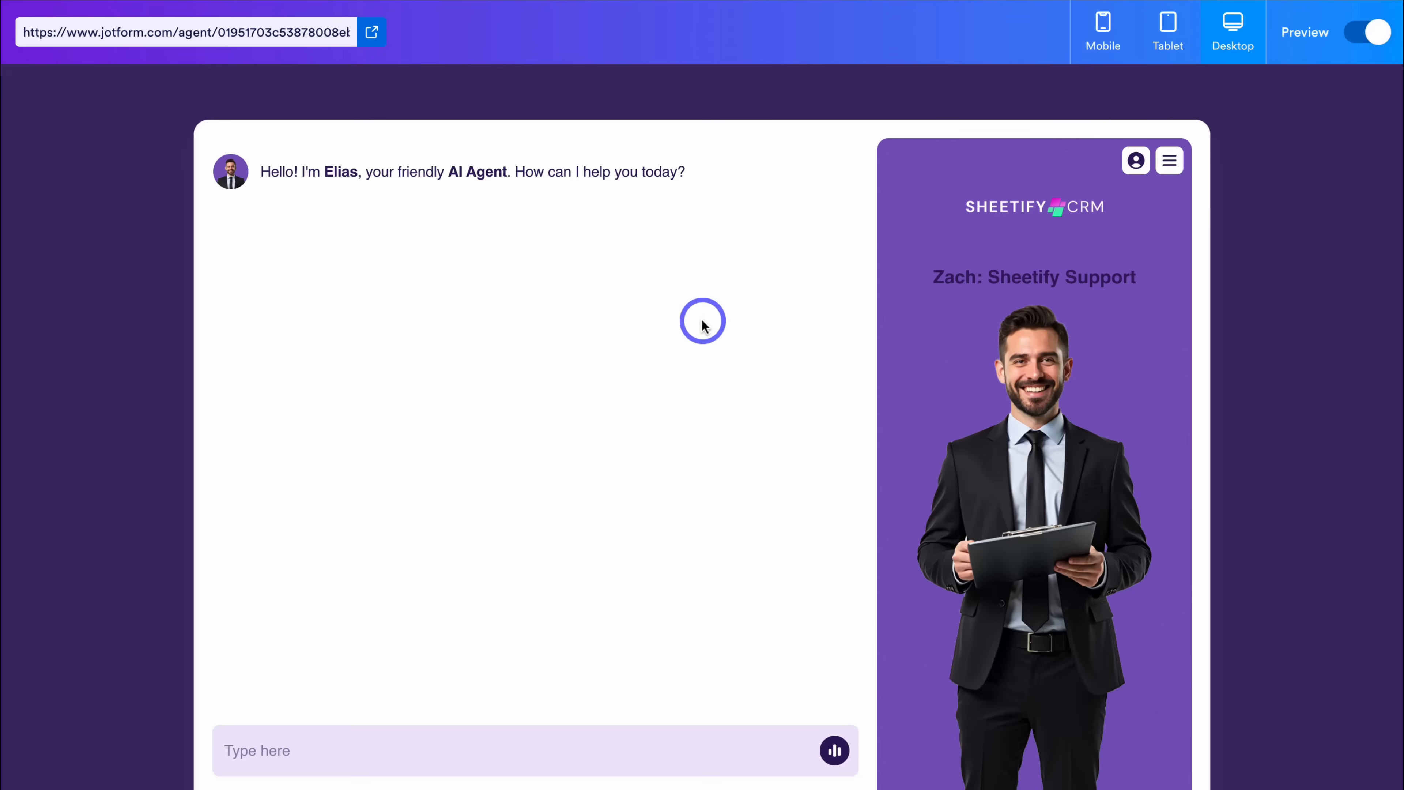
pyautogui.click(1370, 35)
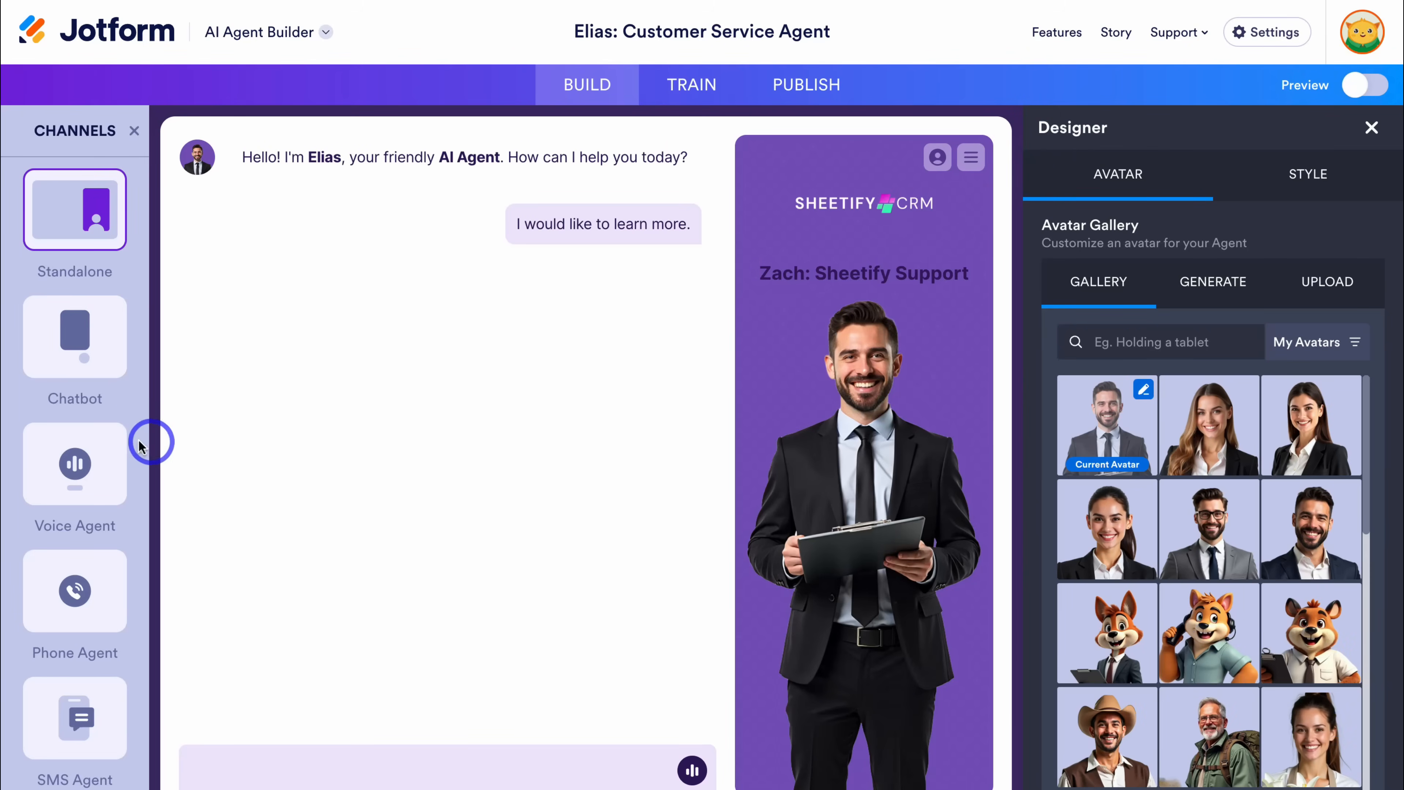
# - Set the Voice Agent channel's voice to Will, the young American English male voice
pyautogui.click(77, 464)
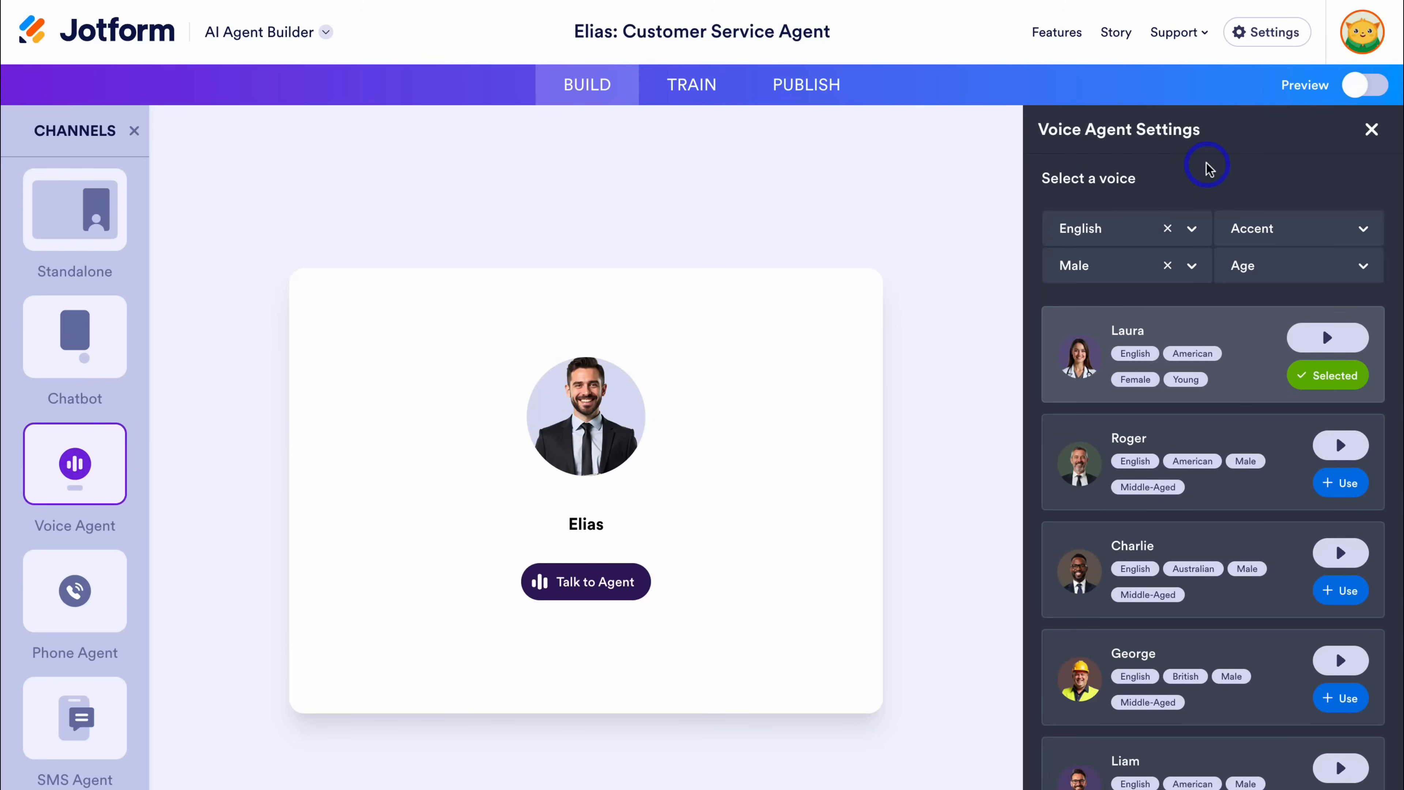
pyautogui.scroll(-4, 1232, 329)
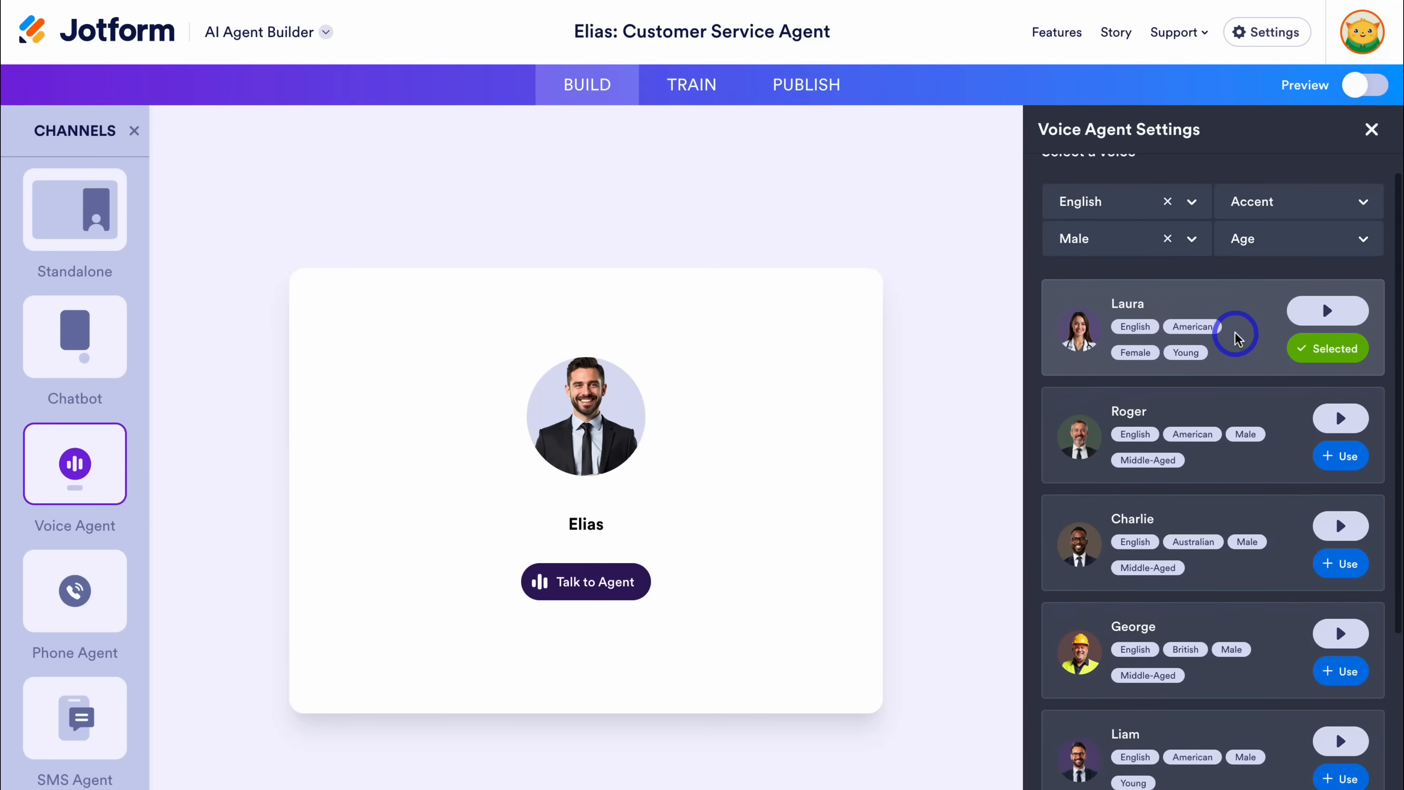
pyautogui.scroll(-1, 1237, 337)
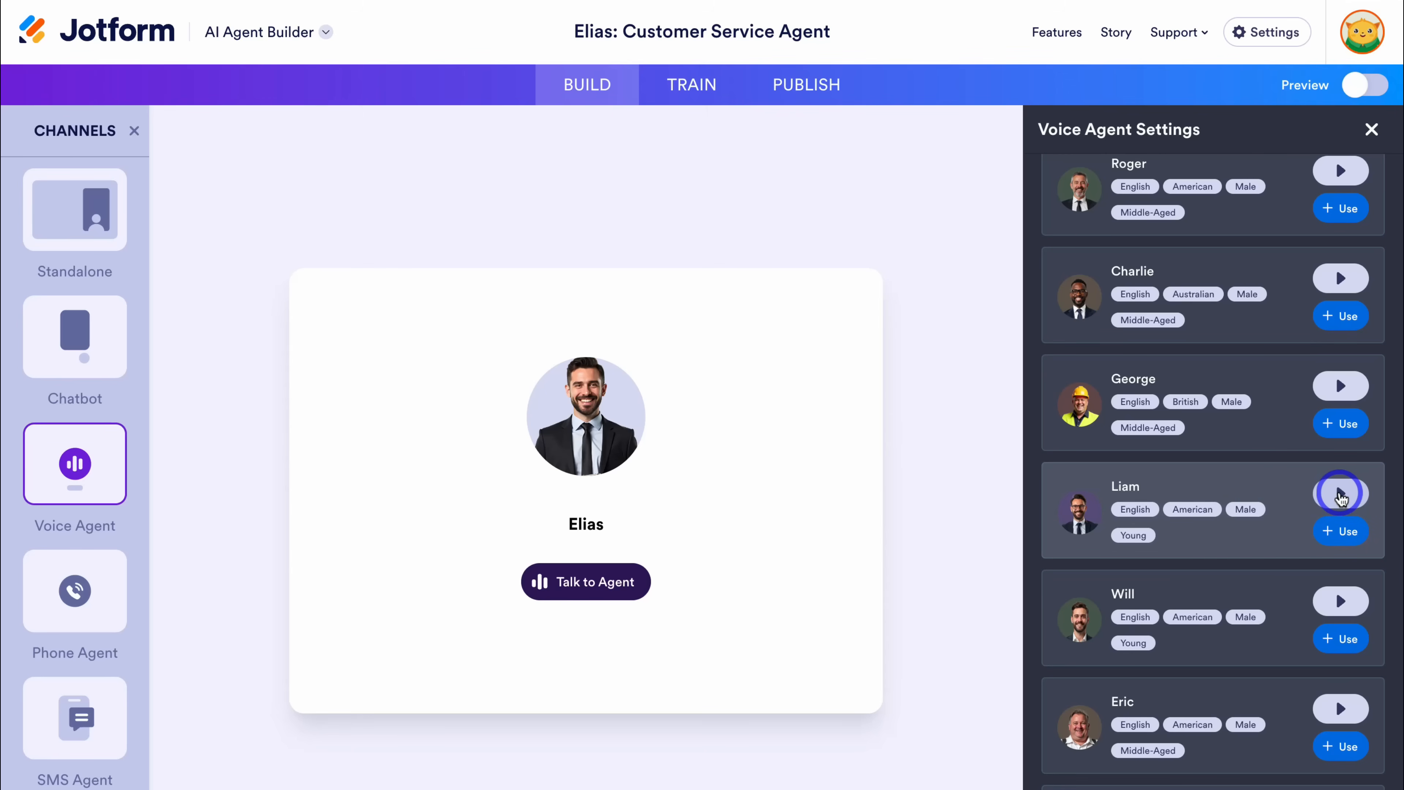
pyautogui.scroll(-2, 1282, 493)
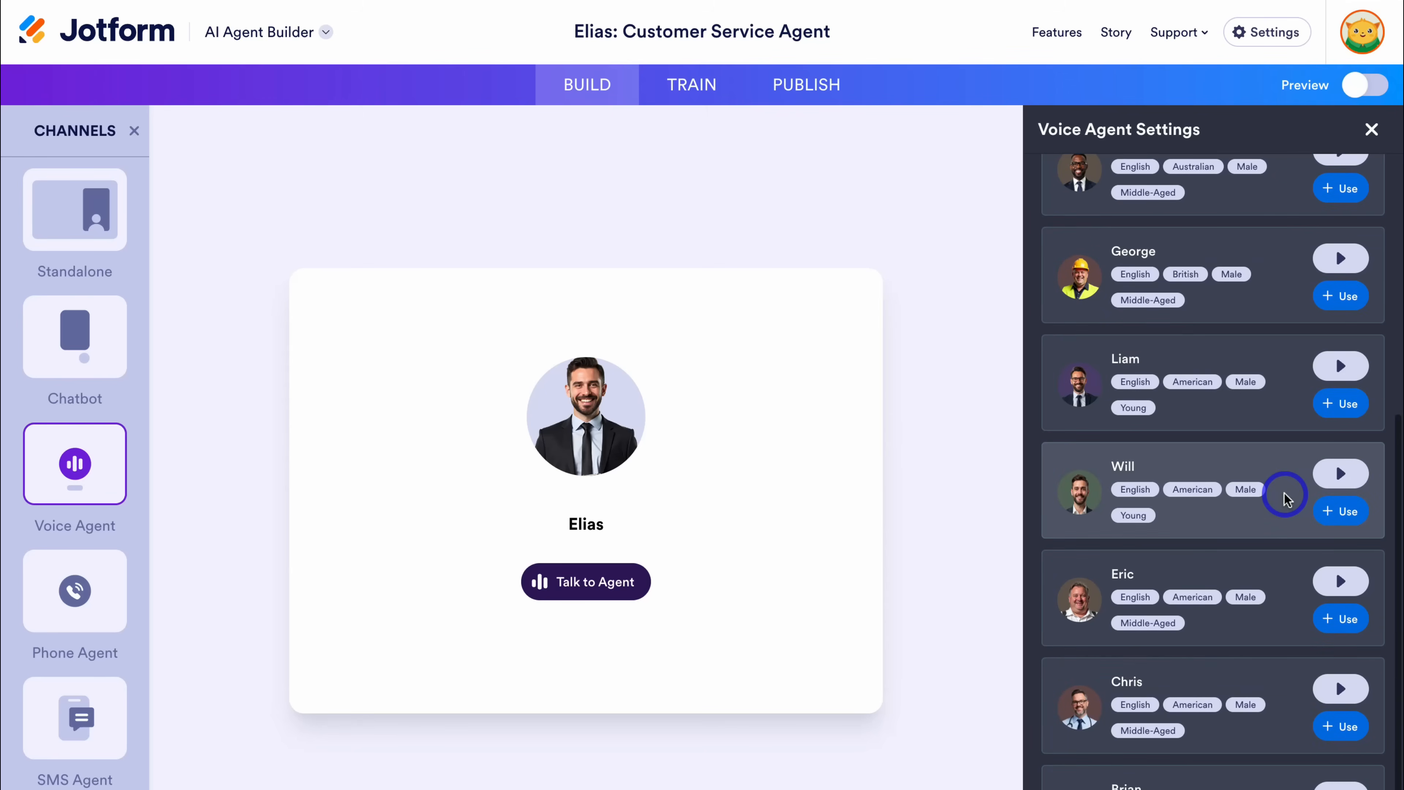
pyautogui.scroll(2, 1282, 496)
pyautogui.scroll(1, 1283, 498)
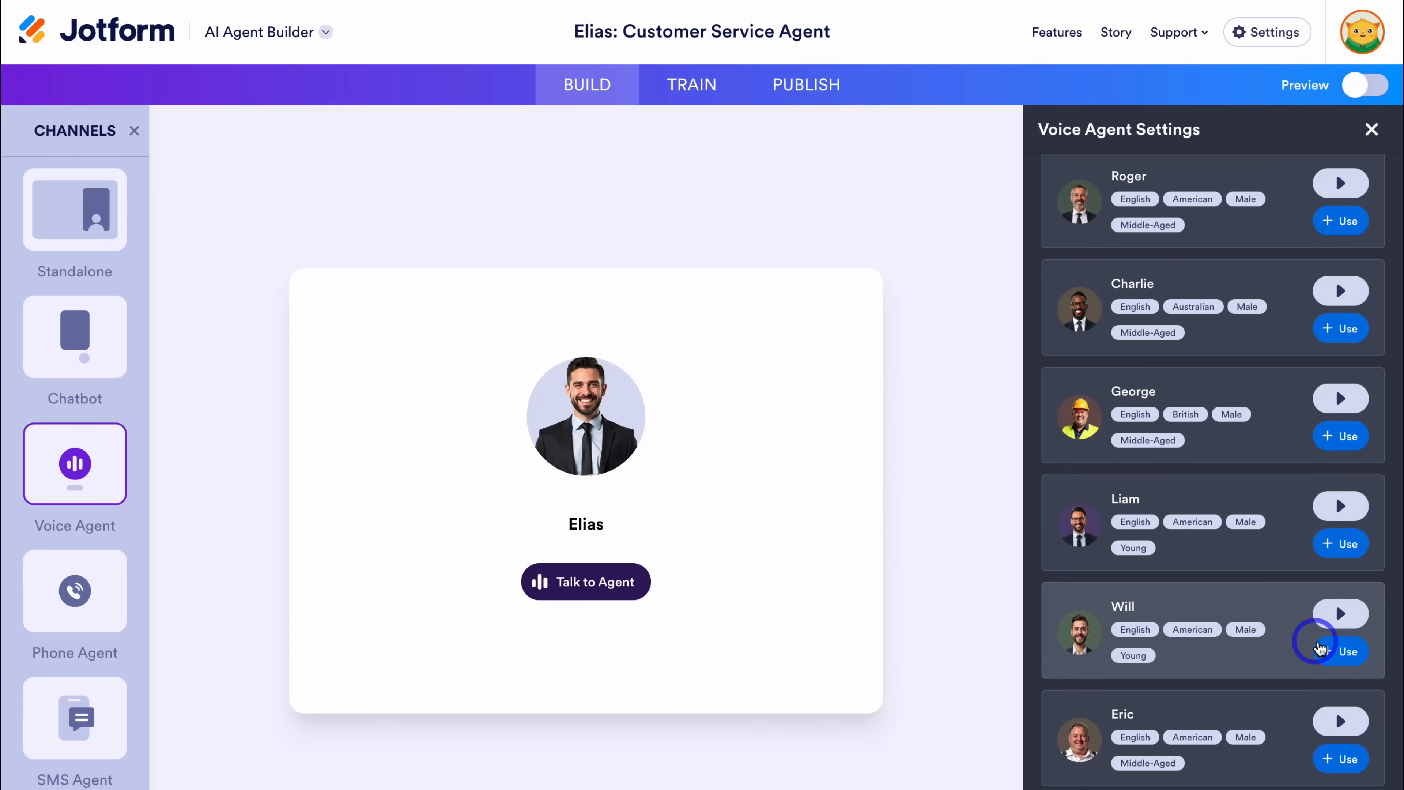
pyautogui.click(1340, 653)
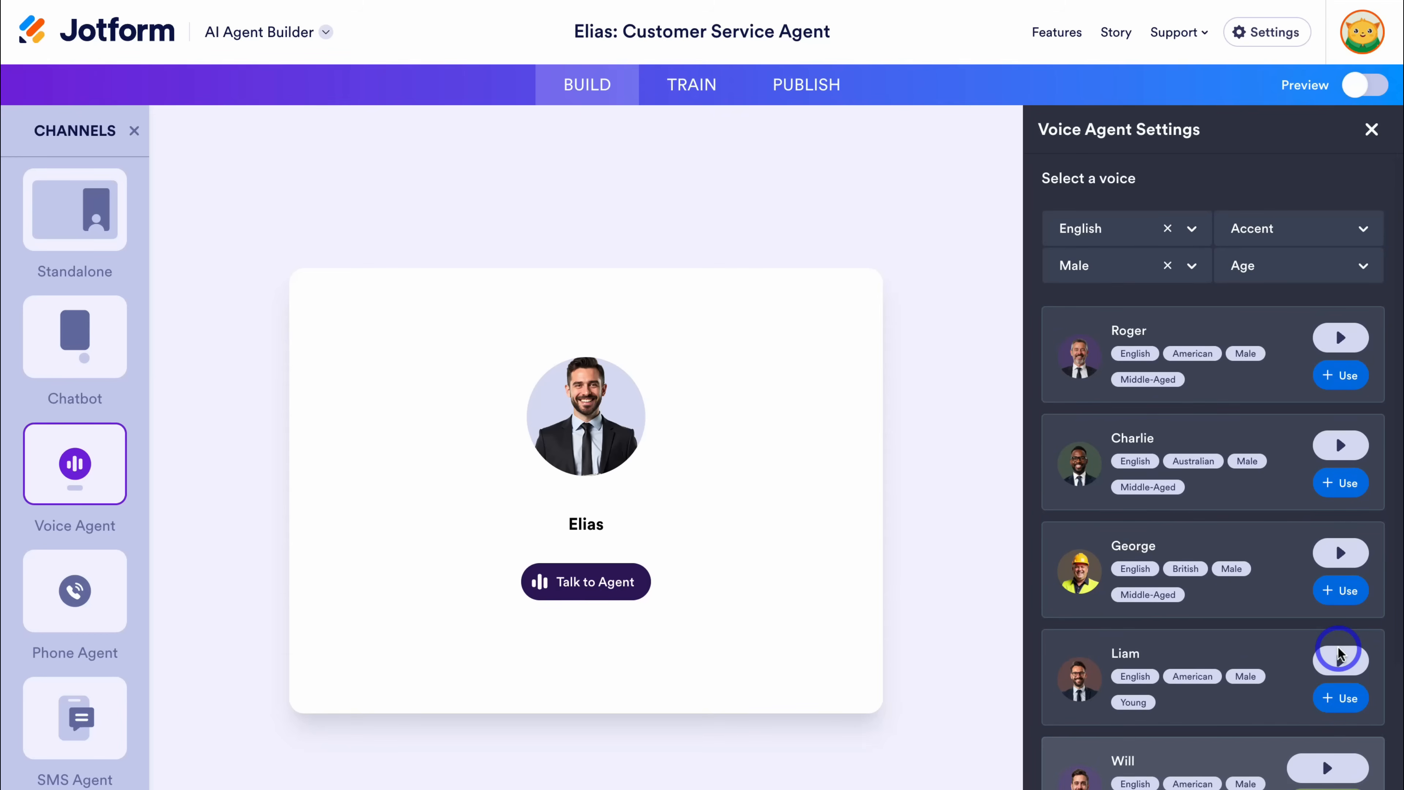
# - Examine the accent and age filter options for the Voice Agent's voices
pyautogui.click(1183, 239)
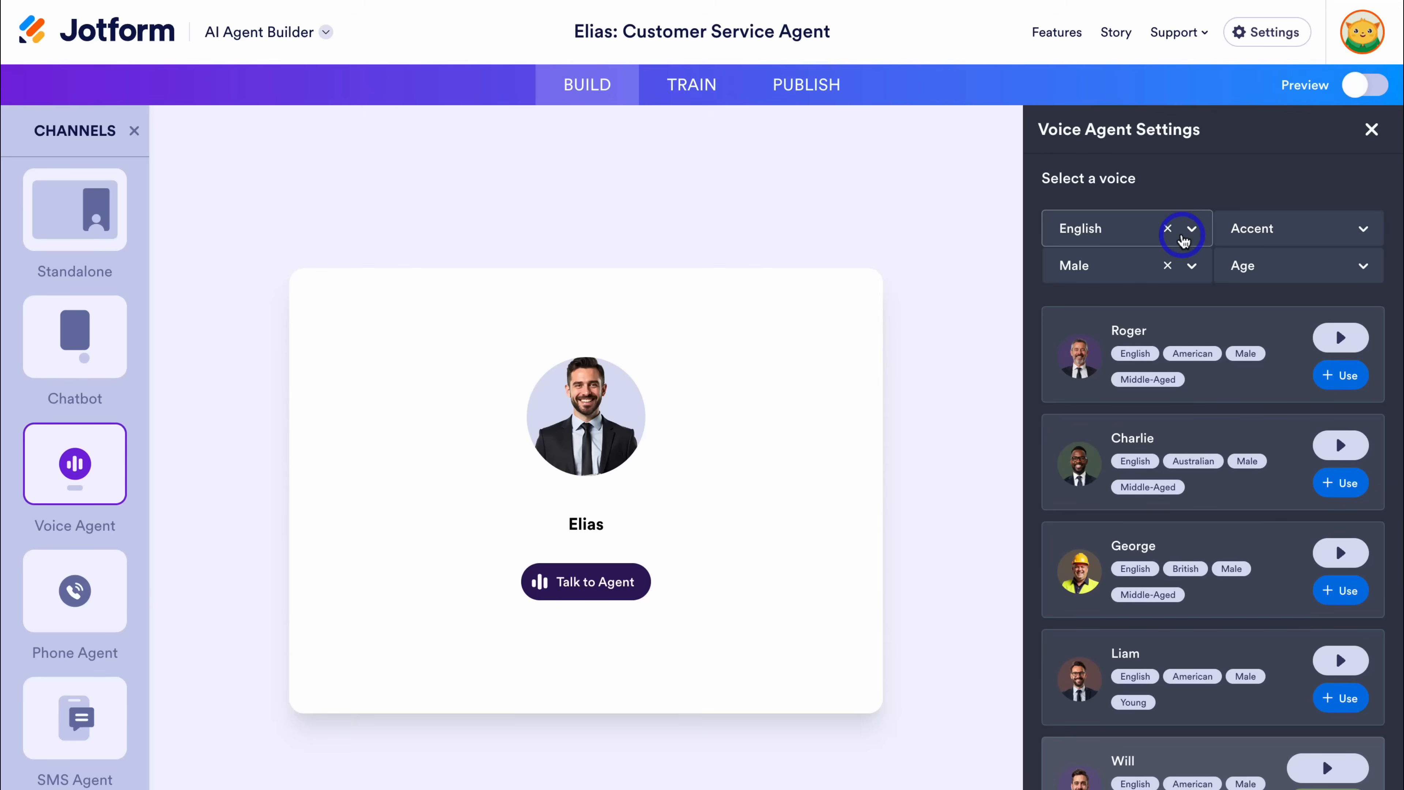
pyautogui.click(1192, 230)
pyautogui.click(1191, 273)
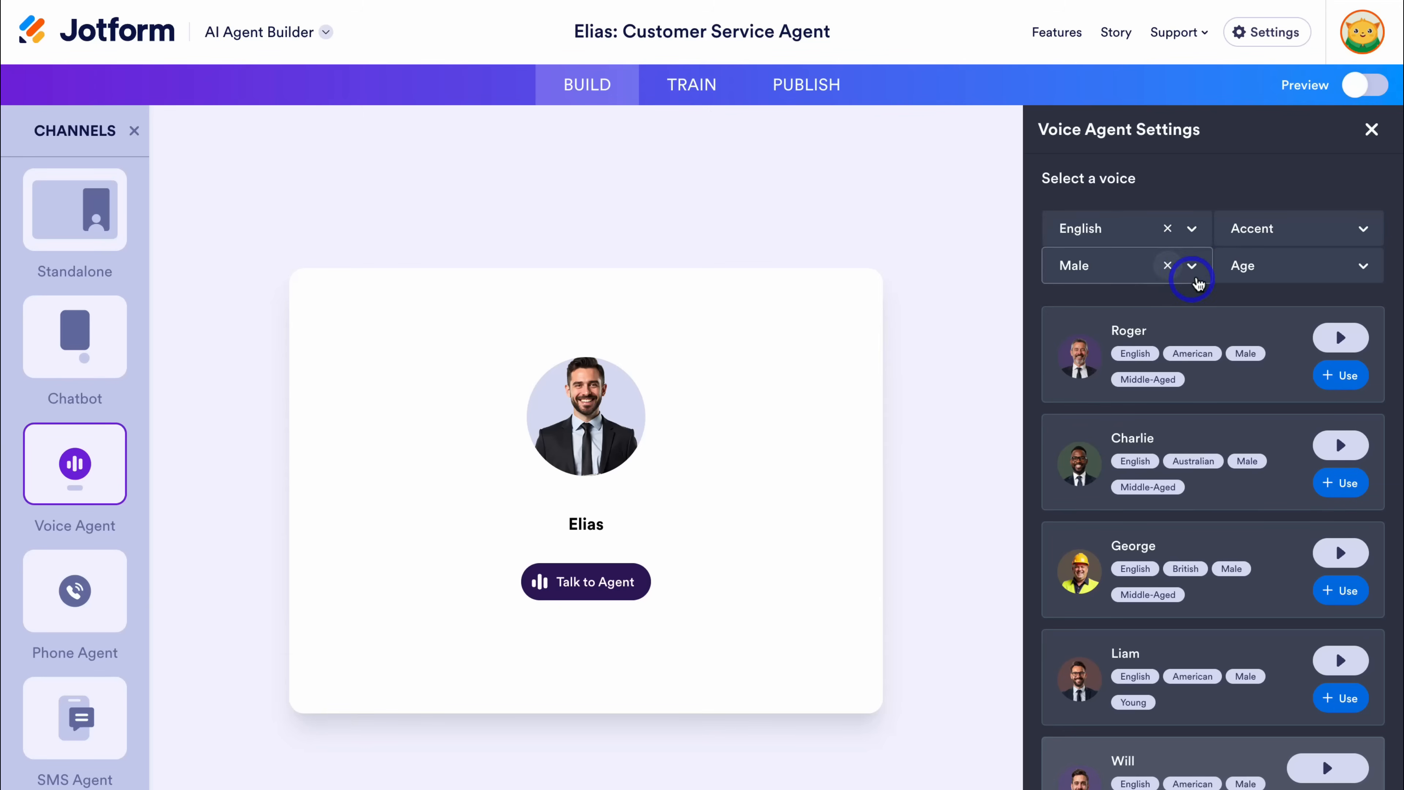
pyautogui.click(1363, 230)
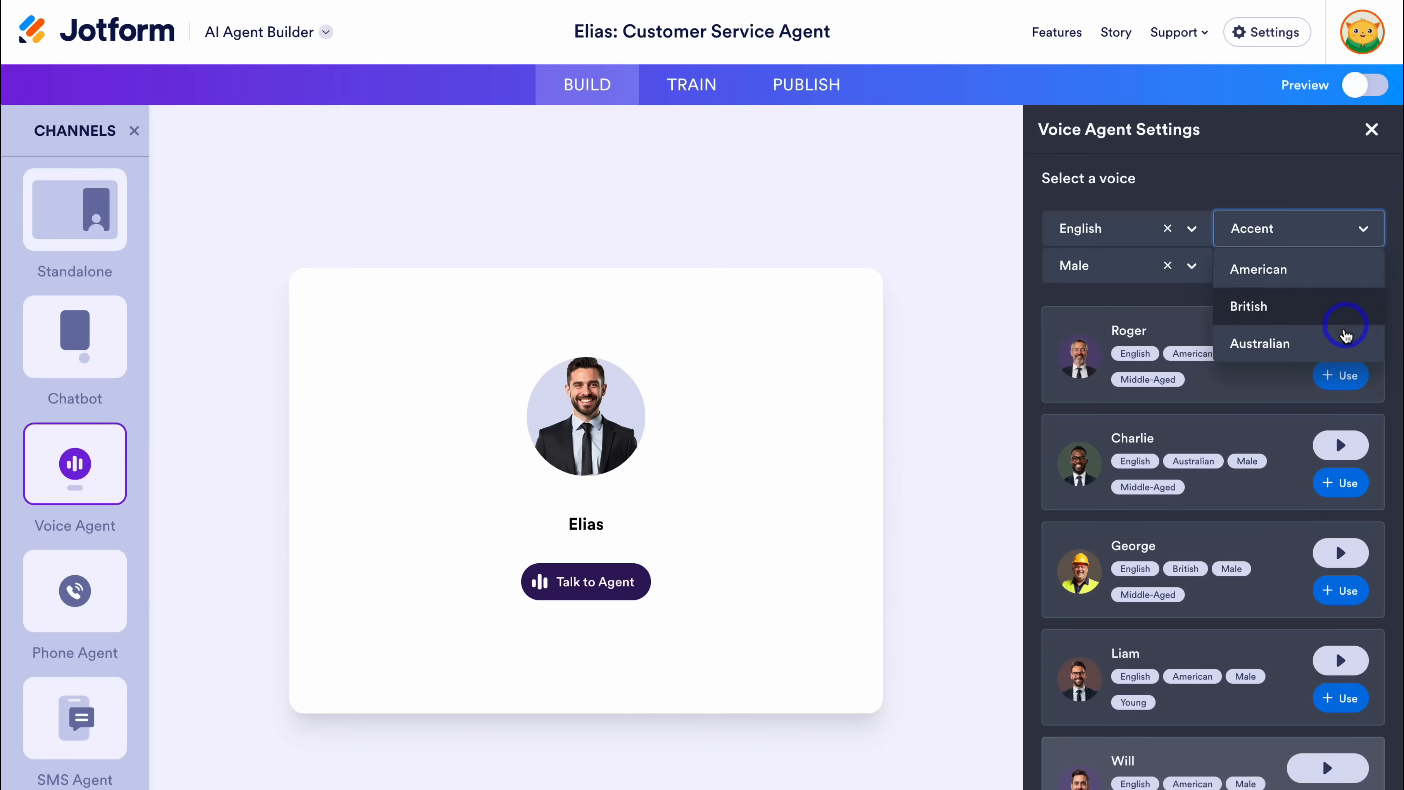
pyautogui.click(1280, 183)
pyautogui.click(1350, 270)
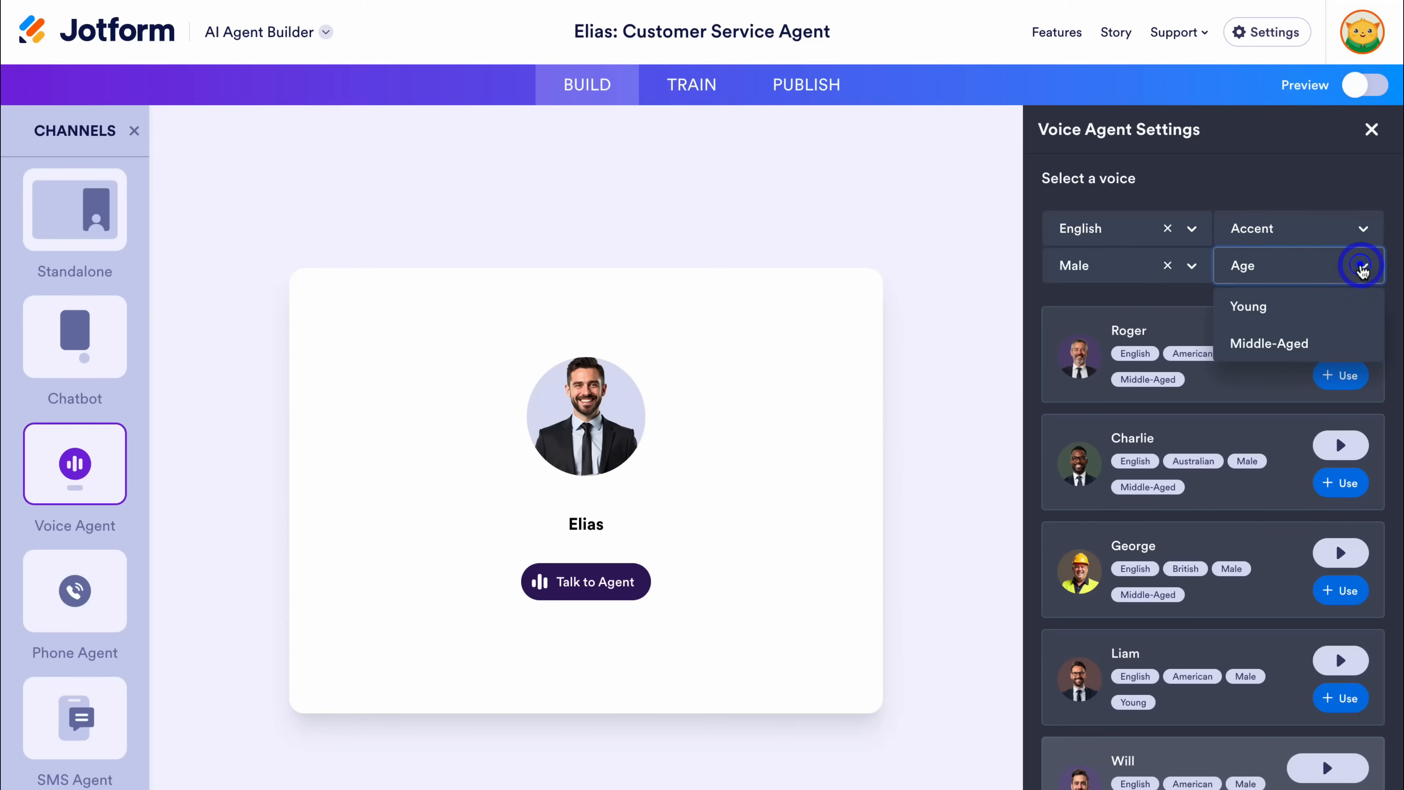
pyautogui.click(1274, 193)
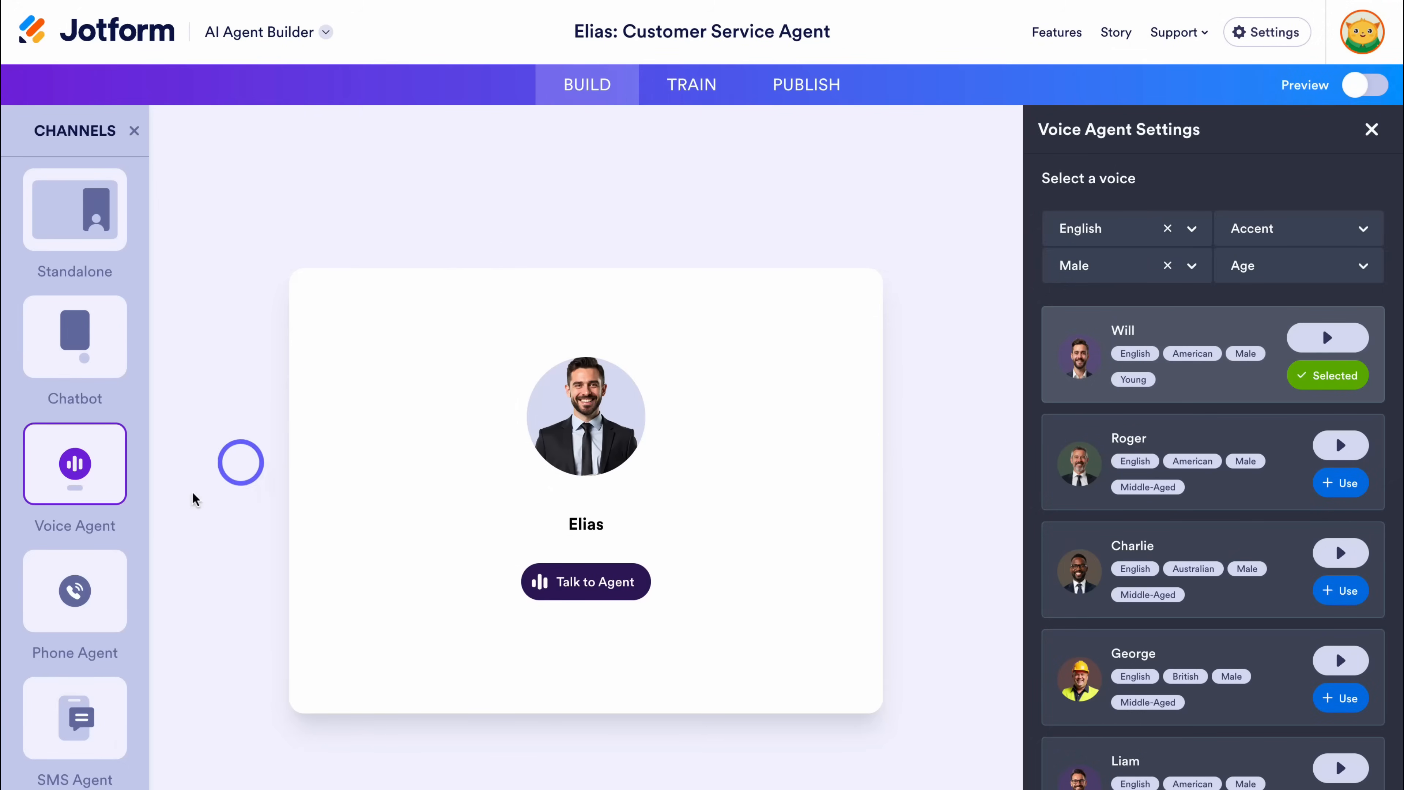
# - Look through the agent's Phone, SMS and WhatsApp channels and their settings
pyautogui.click(78, 590)
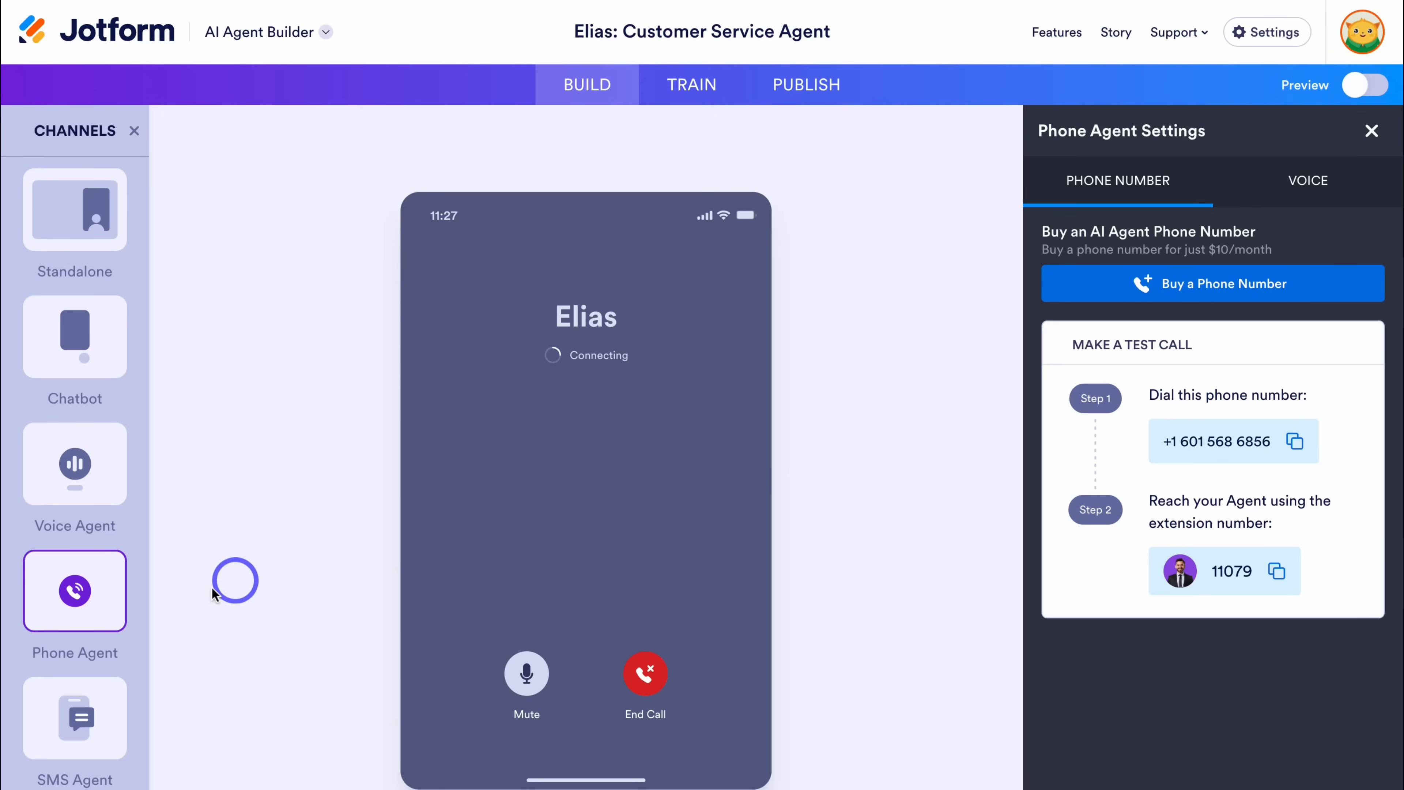
pyautogui.click(91, 719)
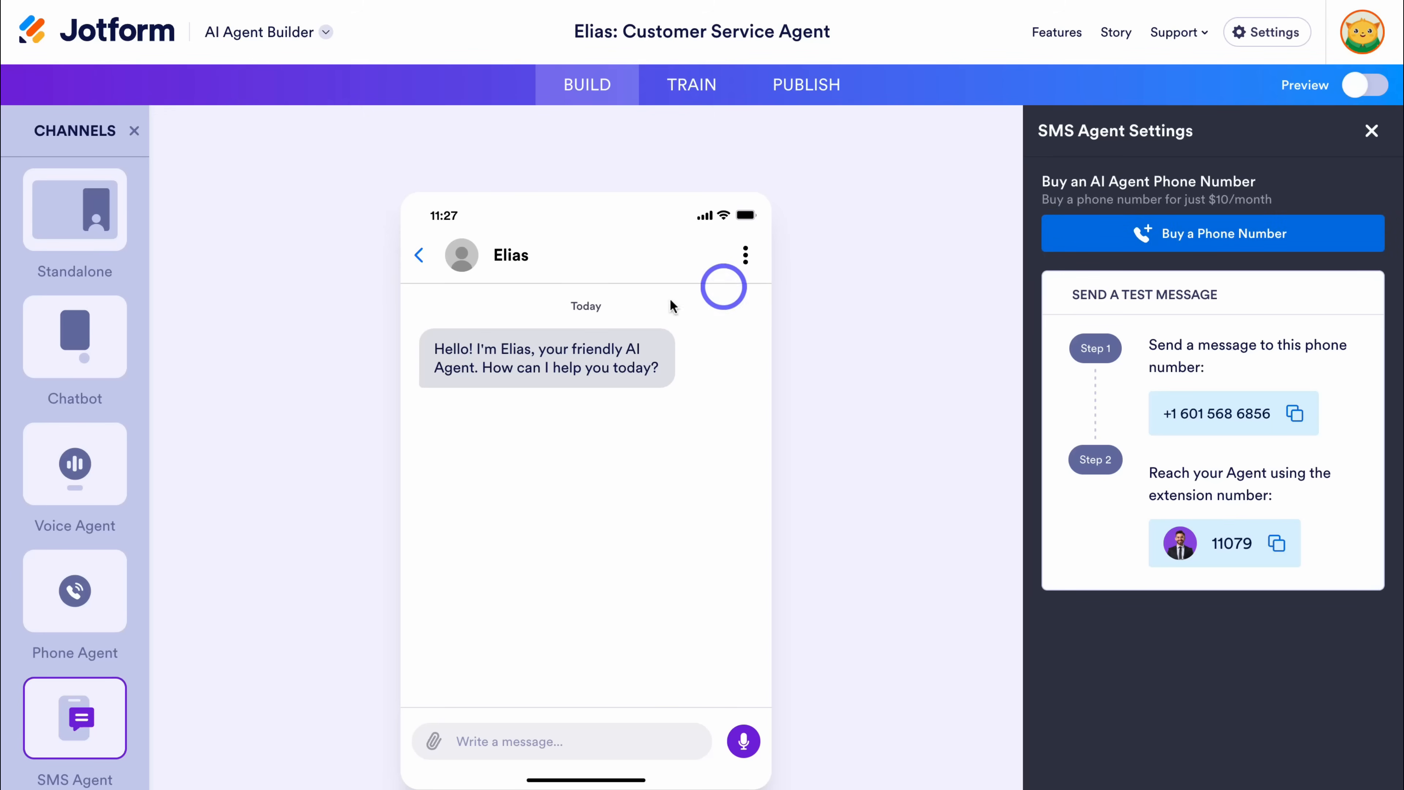
pyautogui.scroll(-1, 98, 686)
pyautogui.click(71, 766)
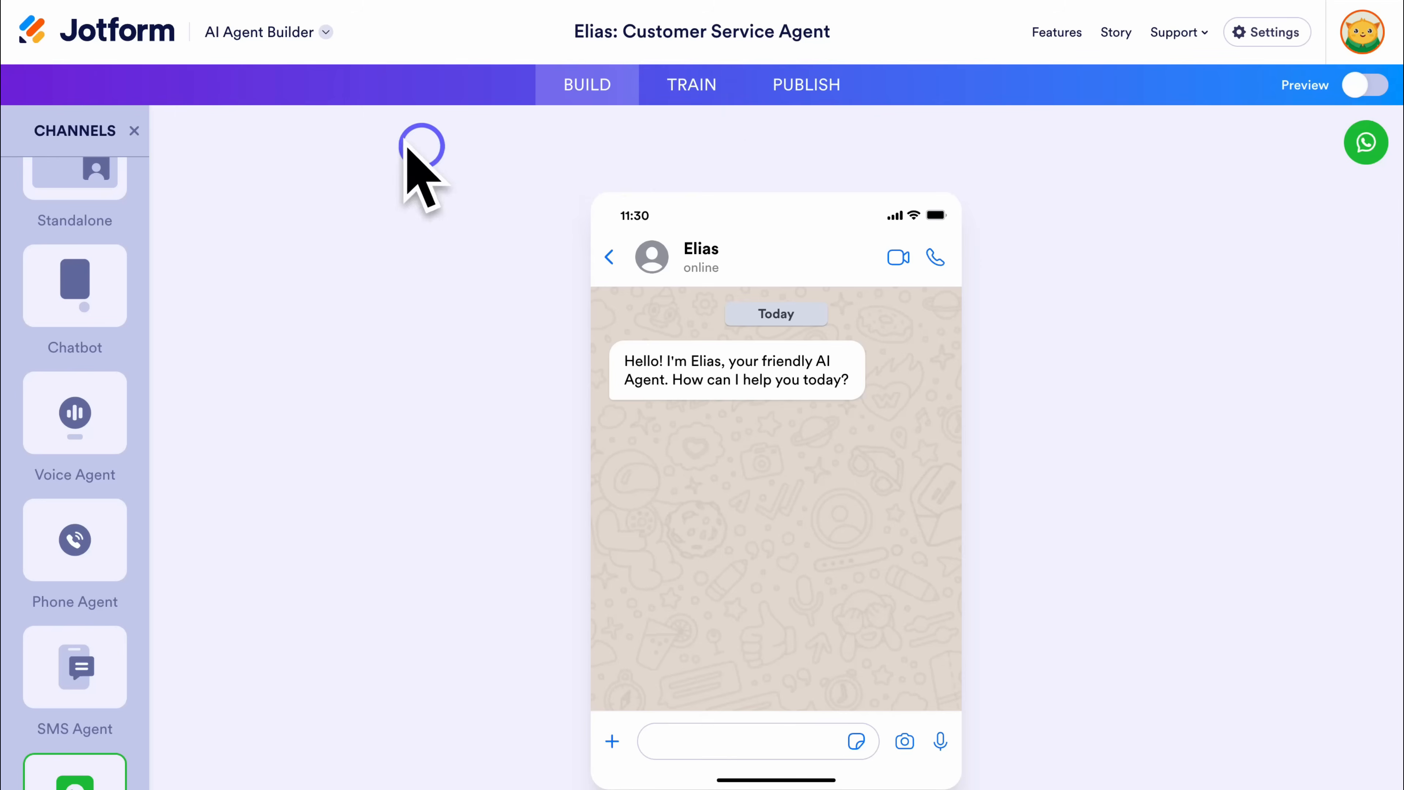
pyautogui.scroll(1, 105, 232)
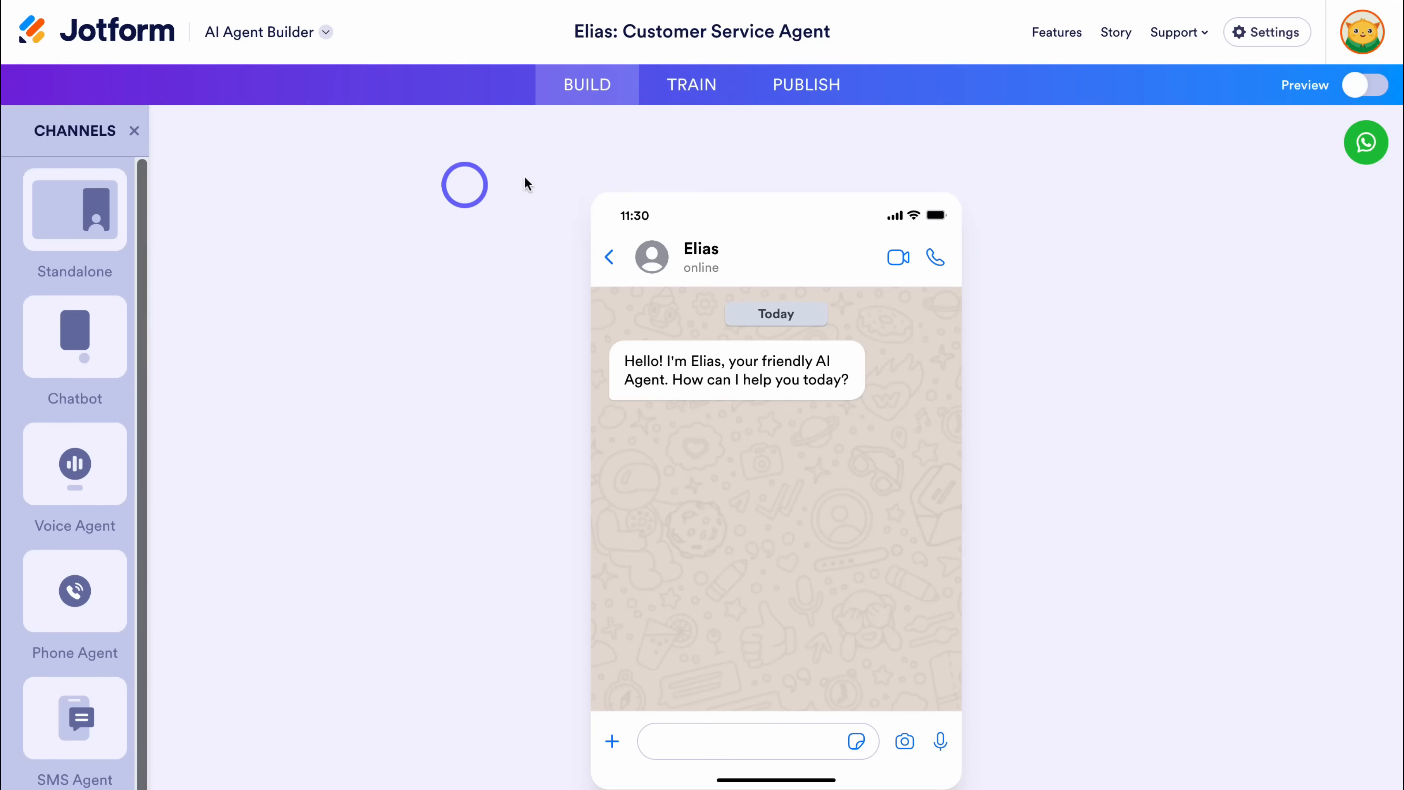
# - In the AI persona, name the agent "Zach" and set its role to "Customer Service Agent for Sheetify CRM"
pyautogui.click(686, 101)
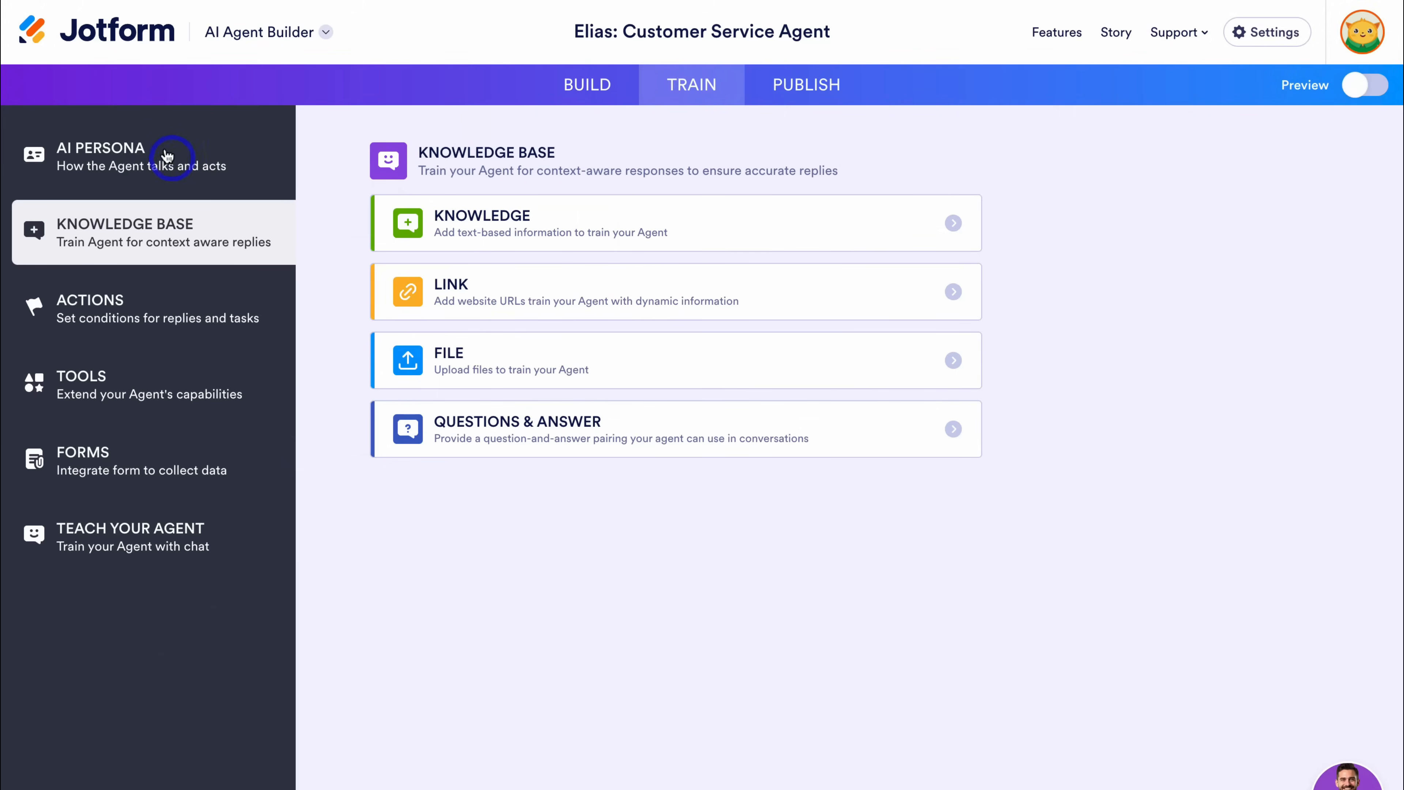
pyautogui.click(178, 161)
pyautogui.click(435, 273)
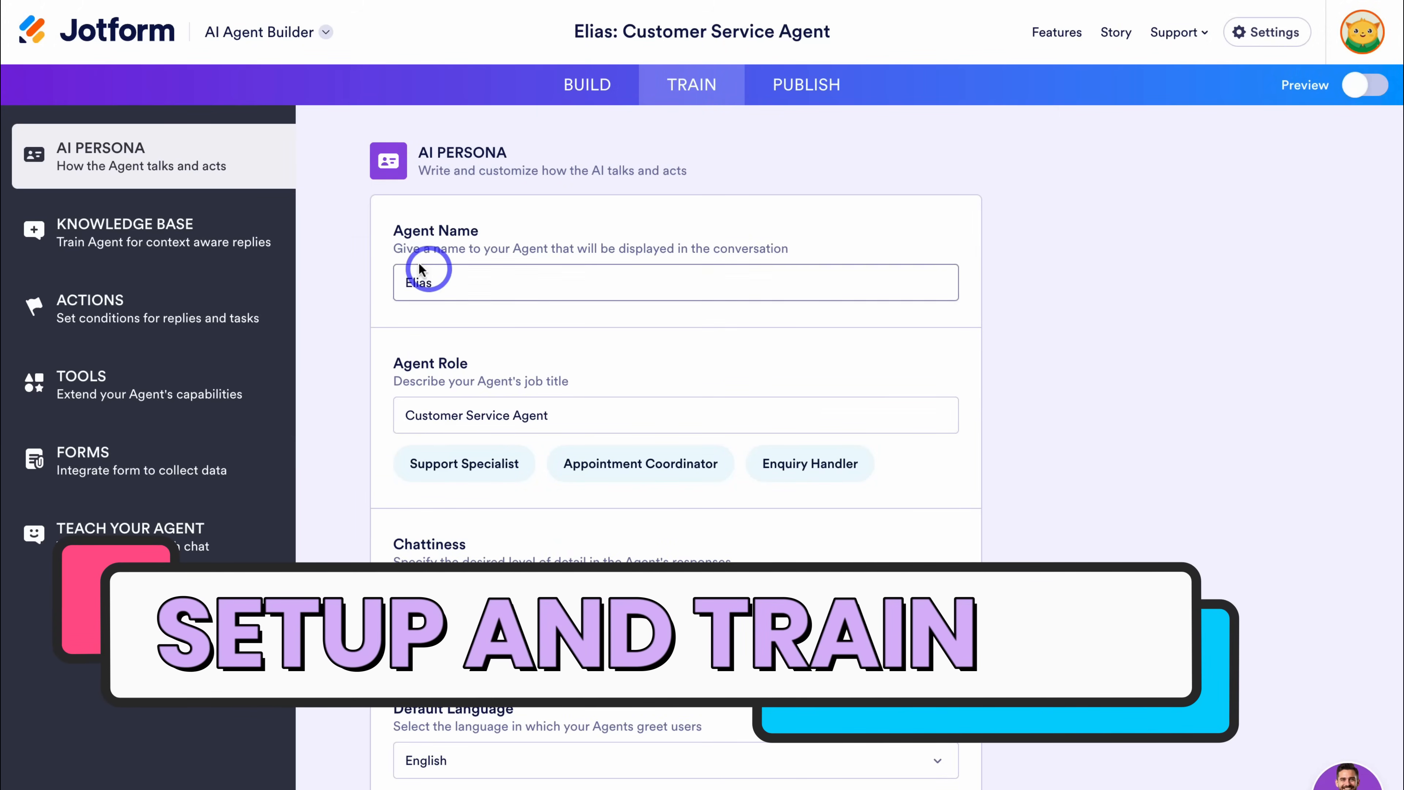
pyautogui.doubleClick(430, 282)
pyautogui.write('Zach')
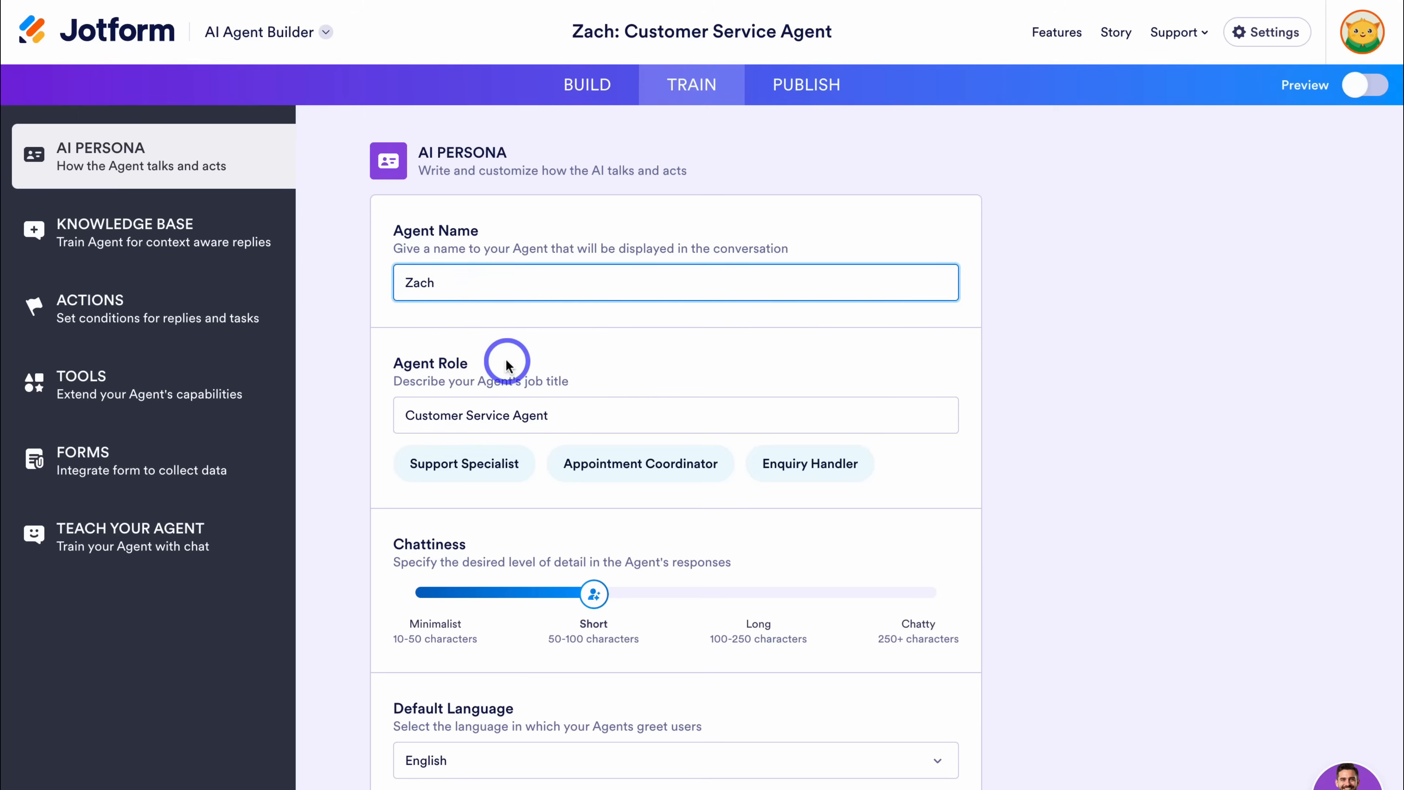
pyautogui.click(555, 415)
pyautogui.write('for Sheetify CRM')
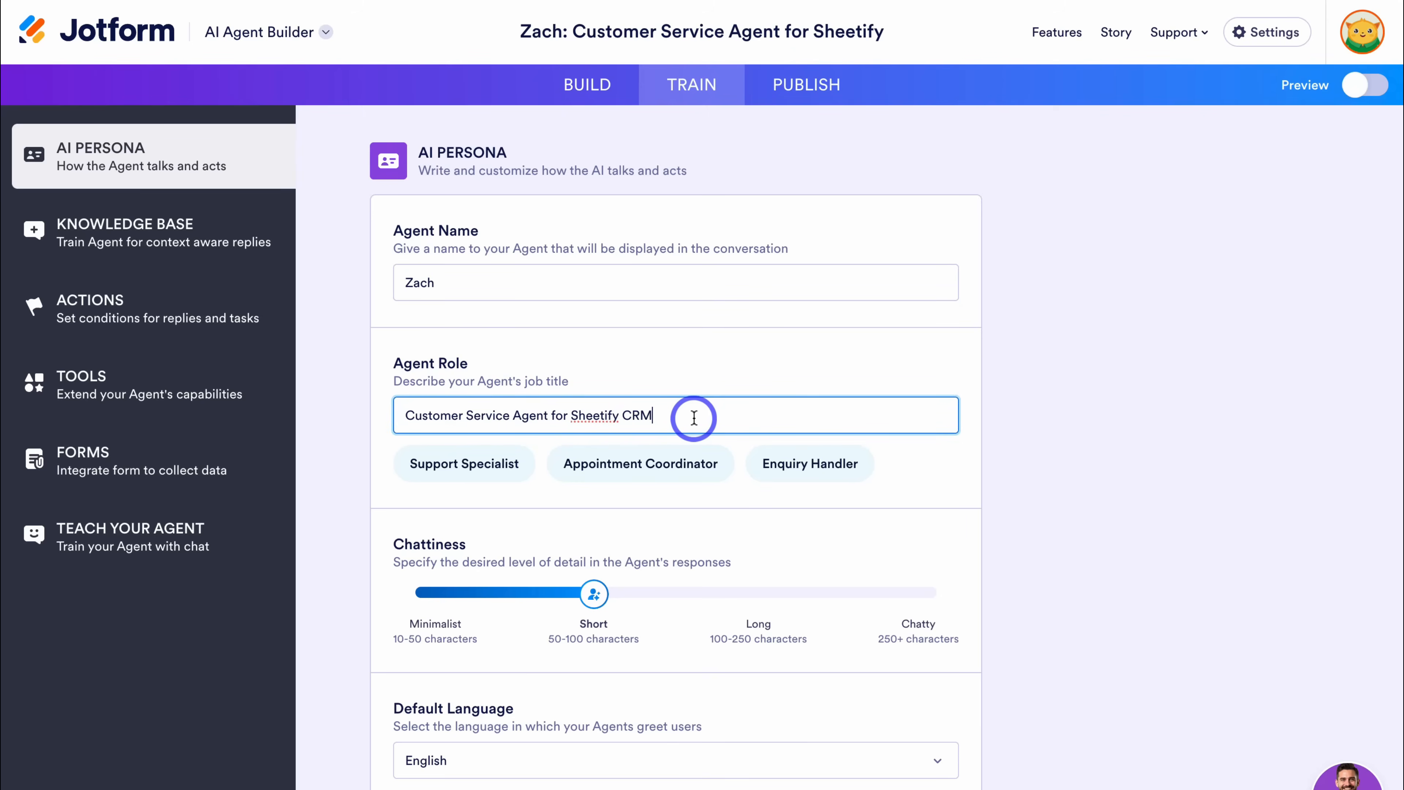
# - Check the persona's default language choices and select Friendly as the tone of voice
pyautogui.scroll(-3, 694, 417)
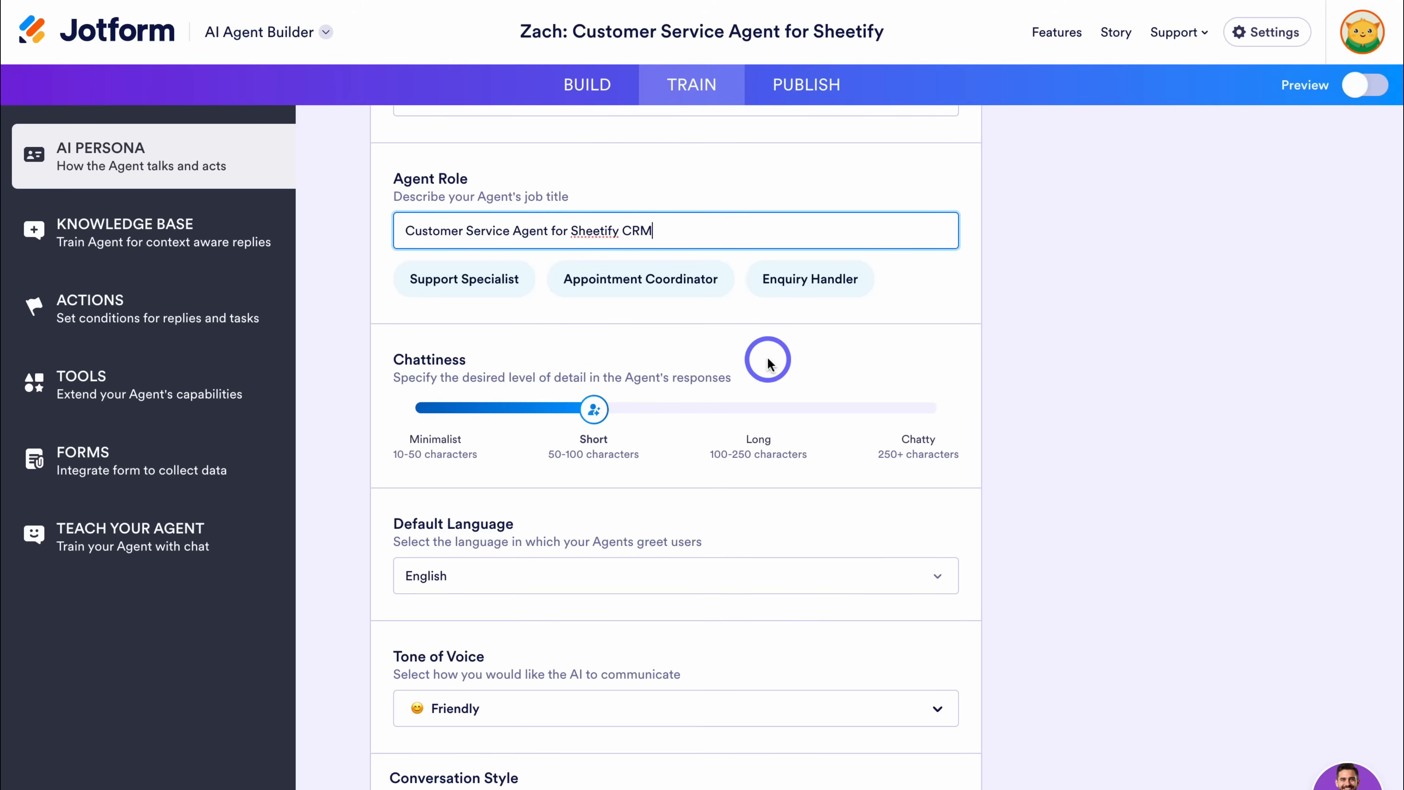
pyautogui.scroll(-3, 617, 409)
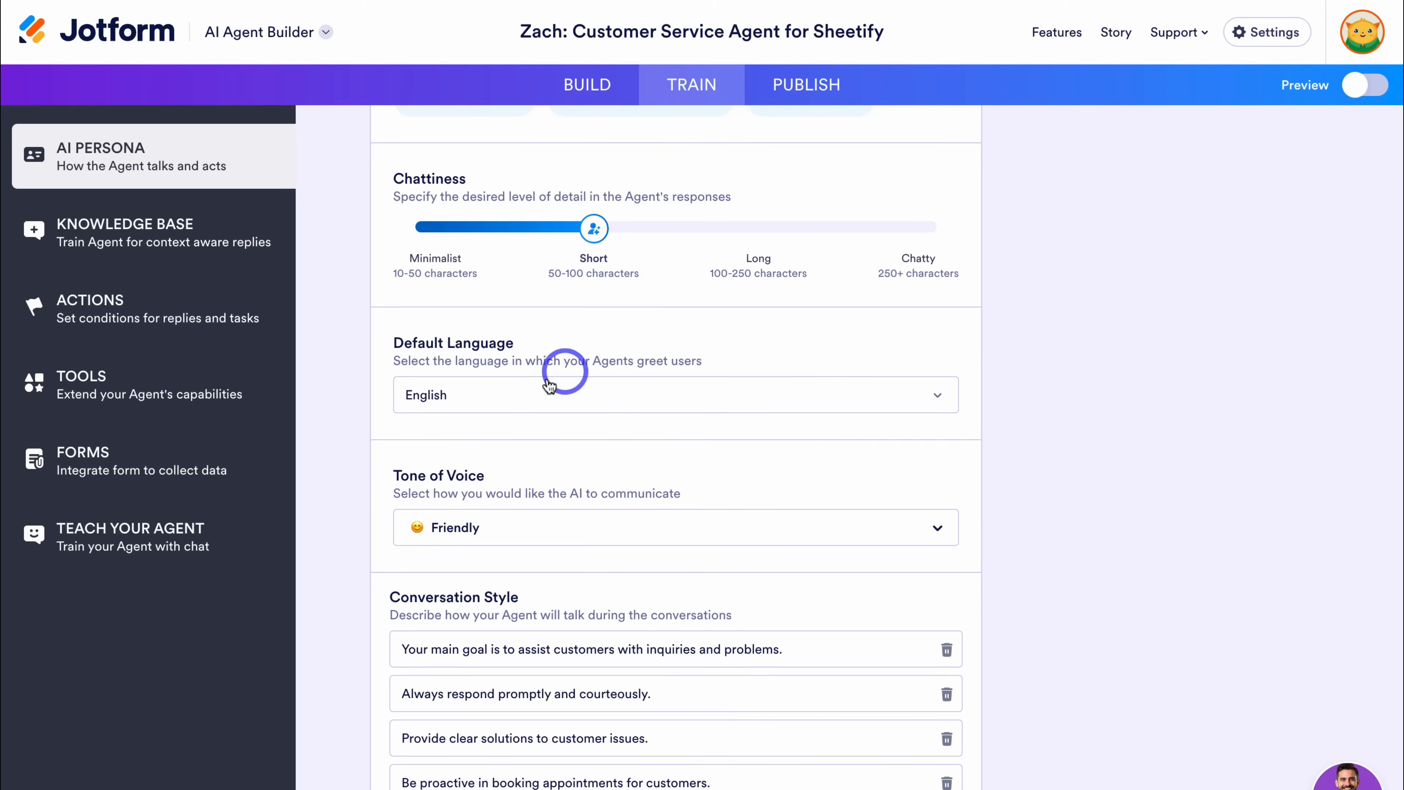
pyautogui.click(596, 395)
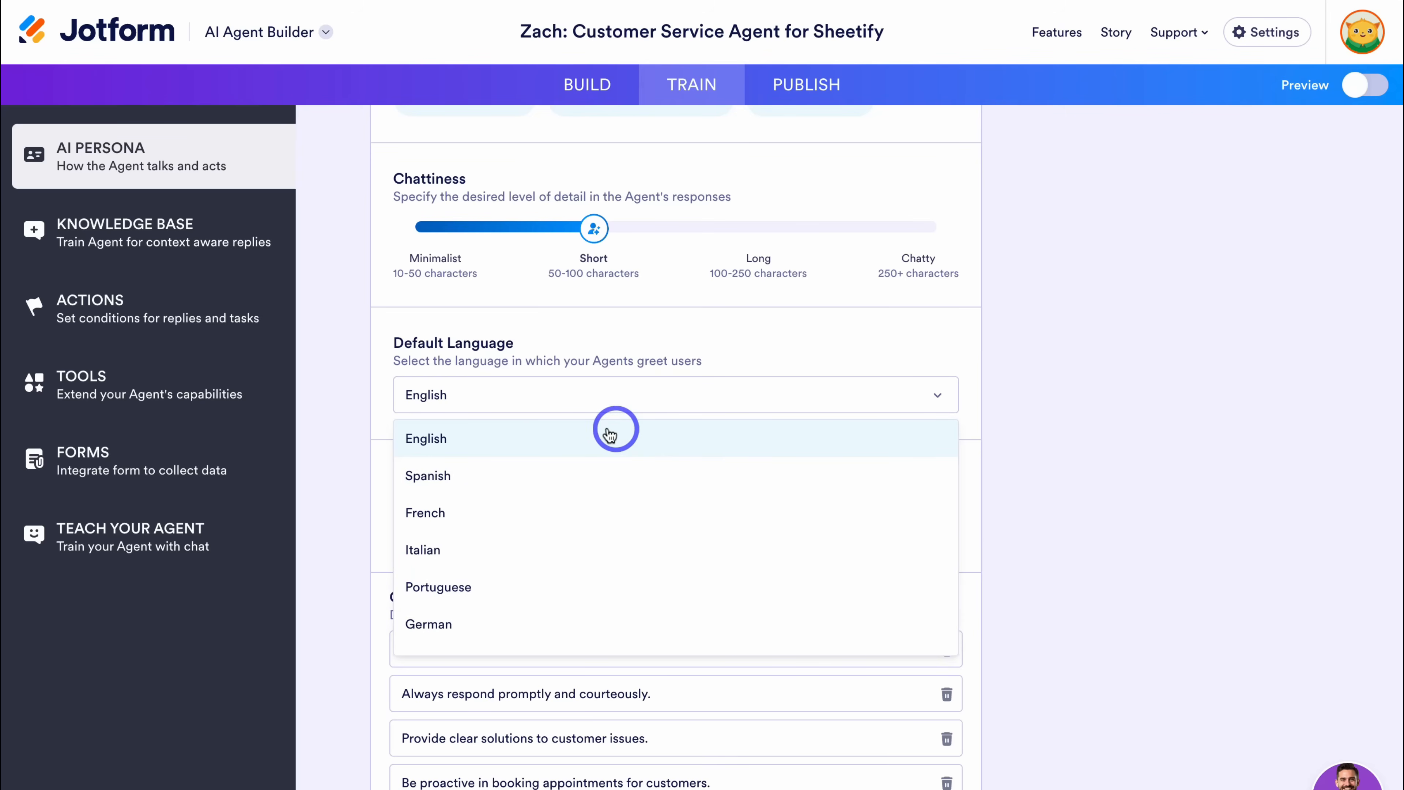
pyautogui.click(730, 357)
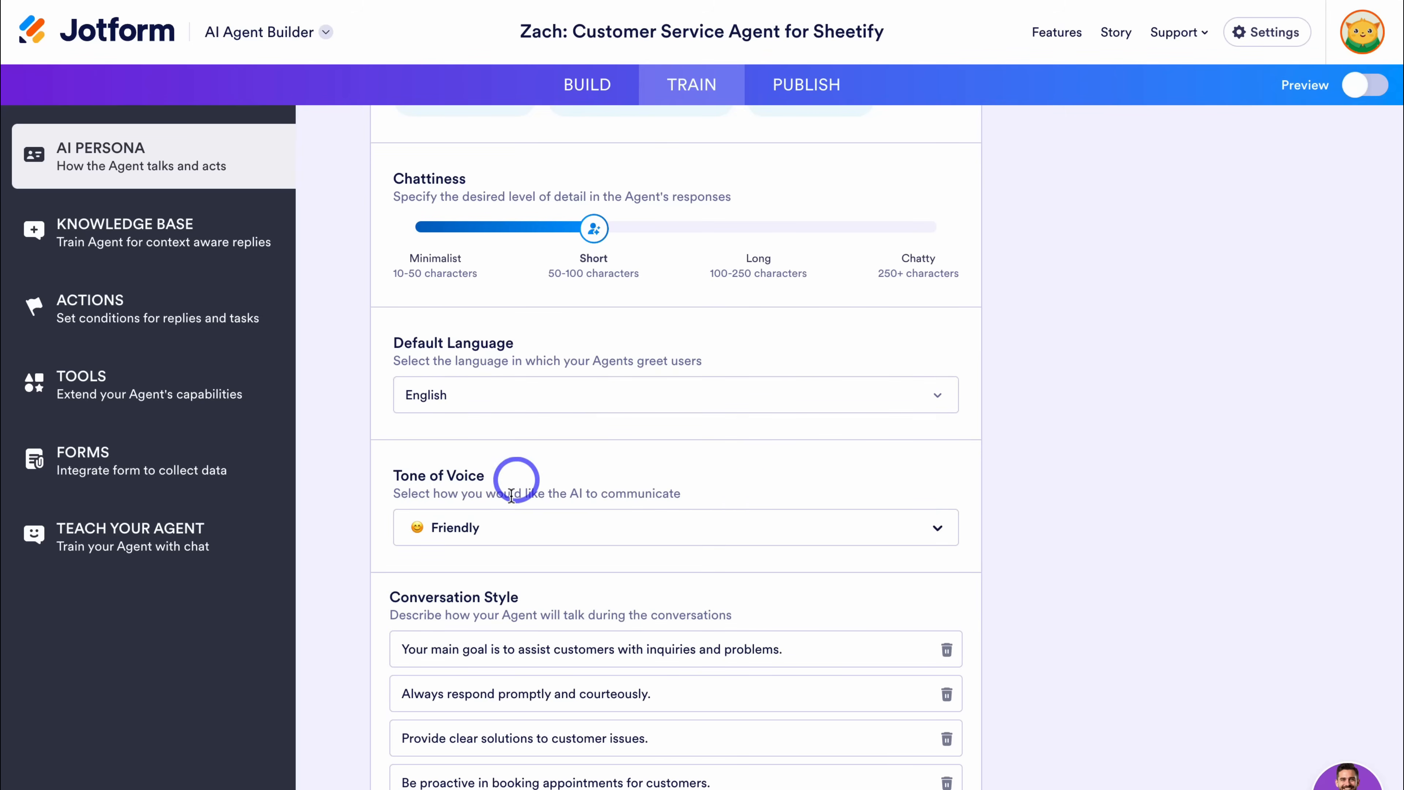
pyautogui.click(658, 529)
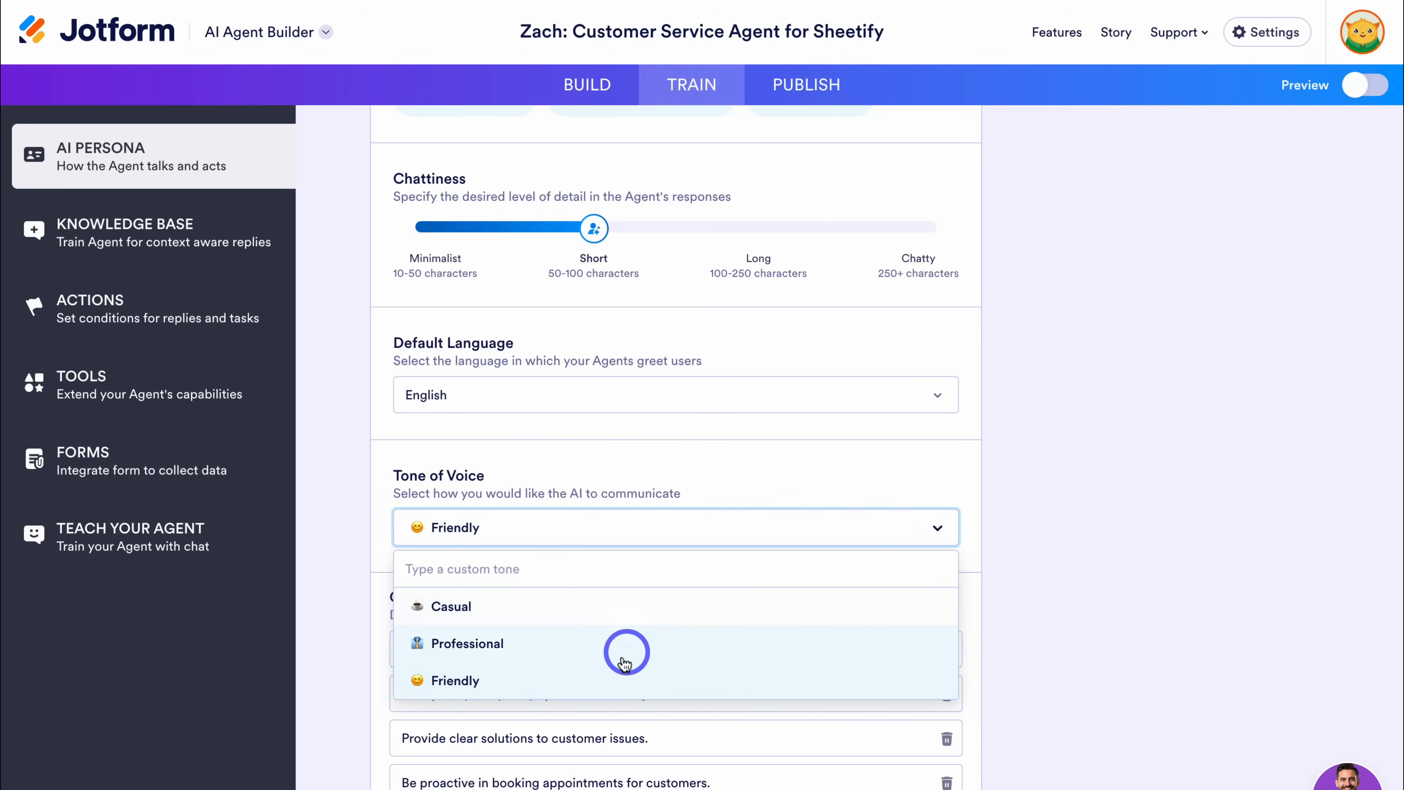
pyautogui.click(619, 679)
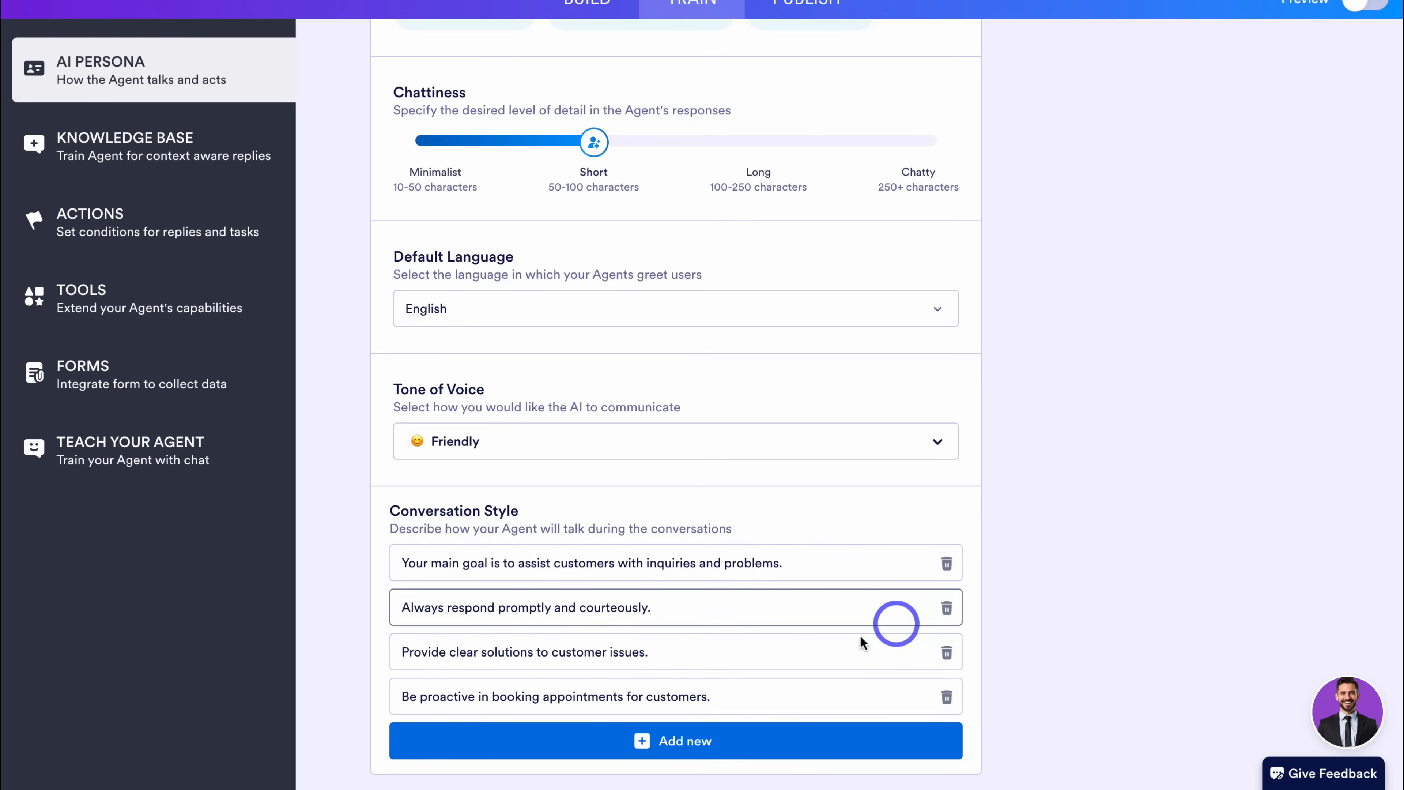
# - Add the conversation style rule "Provide clear step-by-step instructions for customers that are facing product issues."
pyautogui.click(698, 744)
pyautogui.write('Provide clear step-by-step instructions for customers that are facing product issues.')
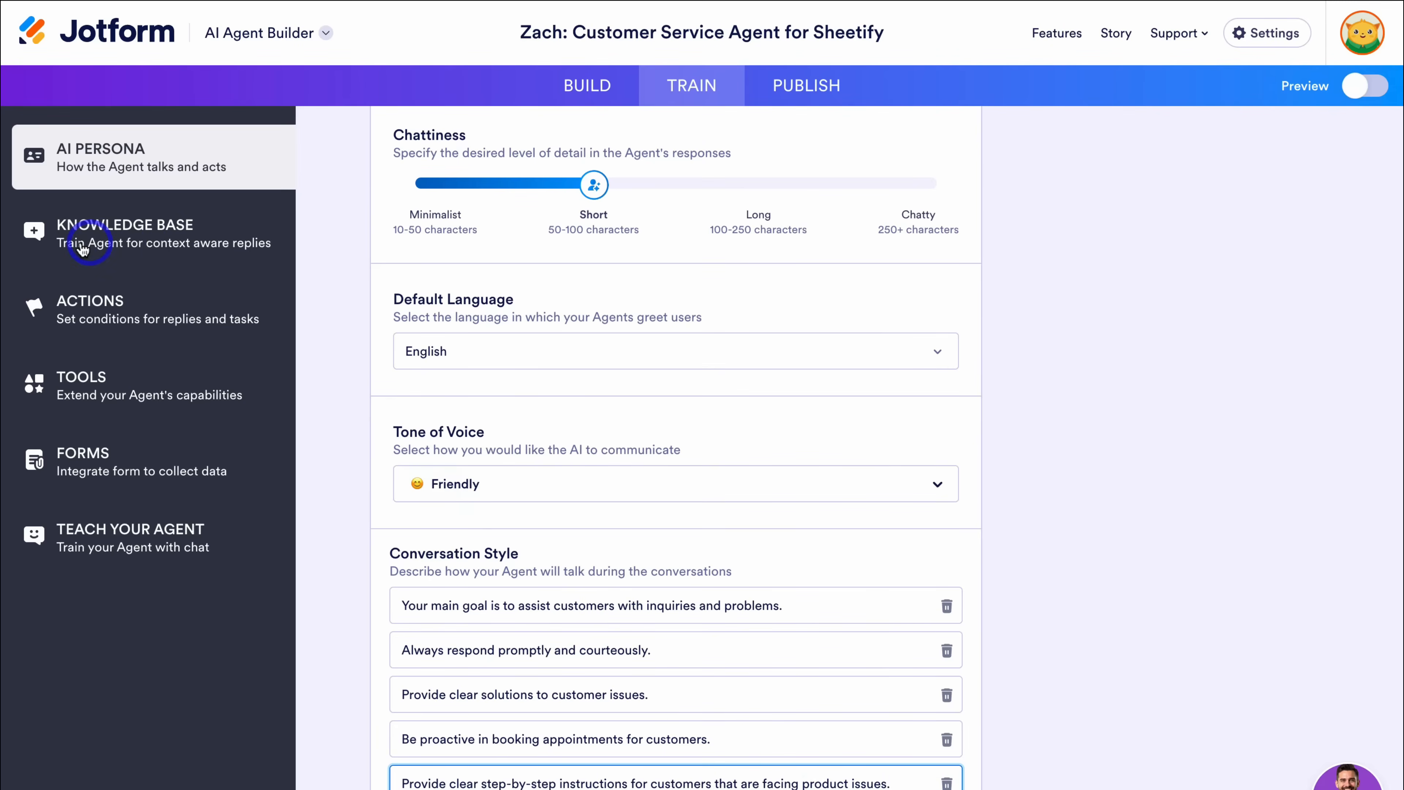
pyautogui.click(209, 250)
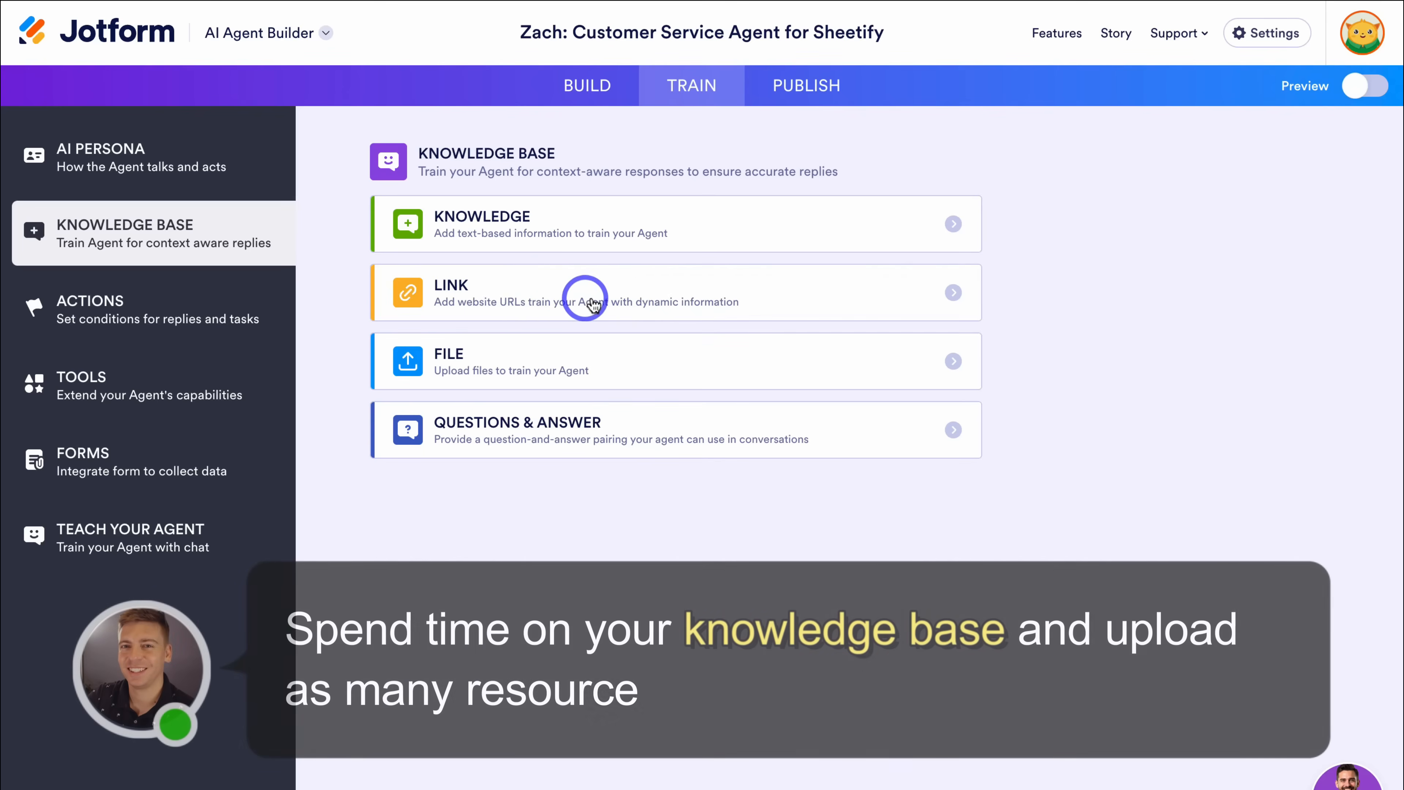
pyautogui.click(736, 292)
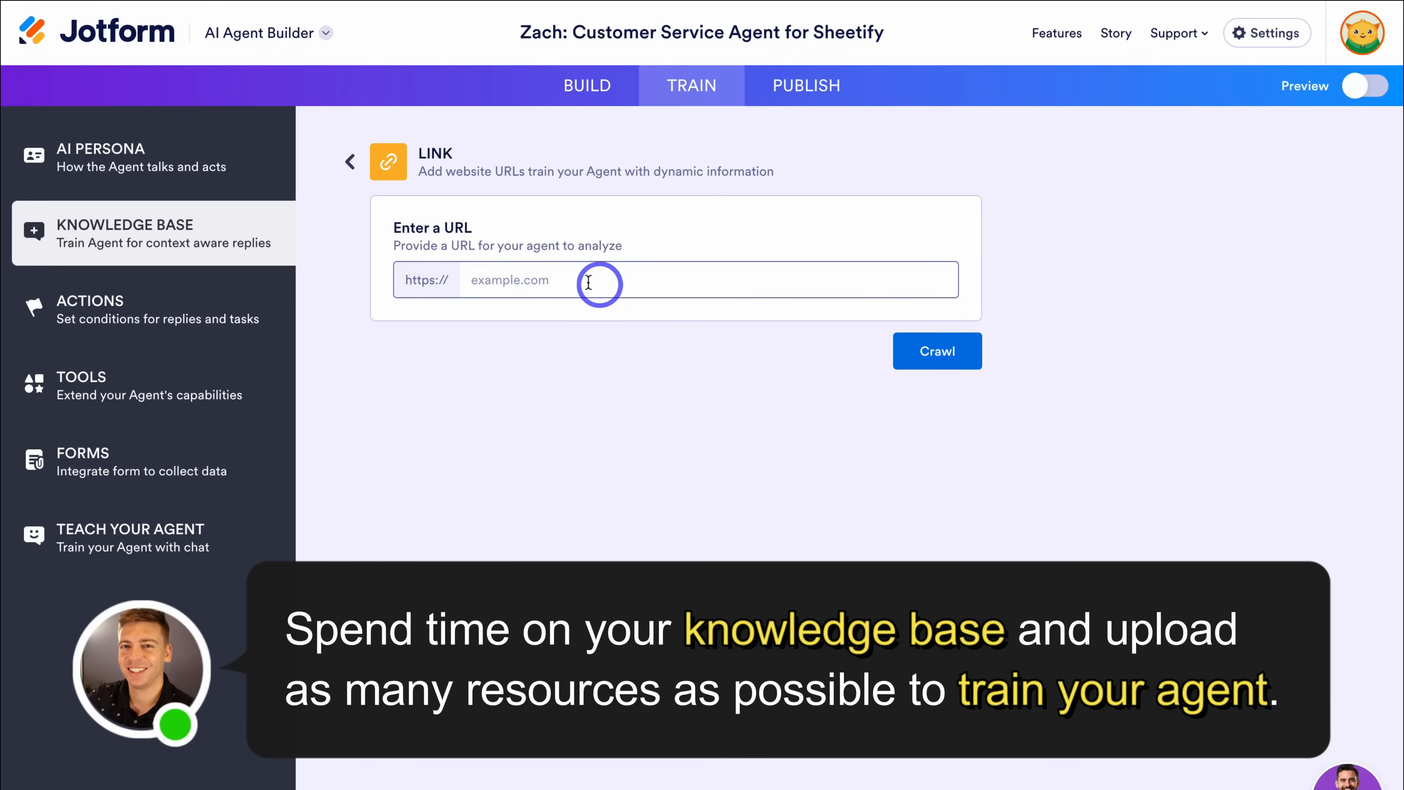
pyautogui.click(603, 282)
pyautogui.write('www.sheetifycrm.com')
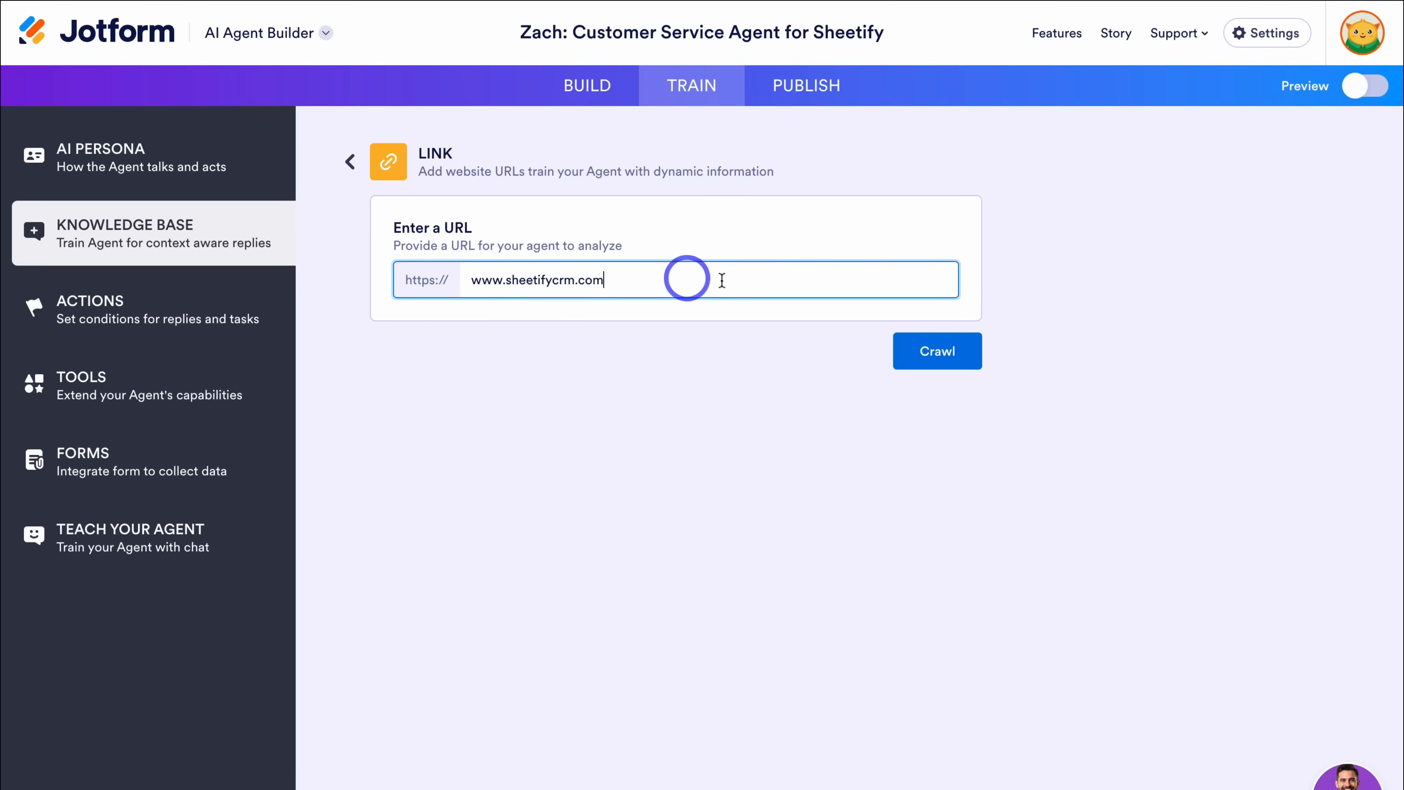
pyautogui.click(945, 358)
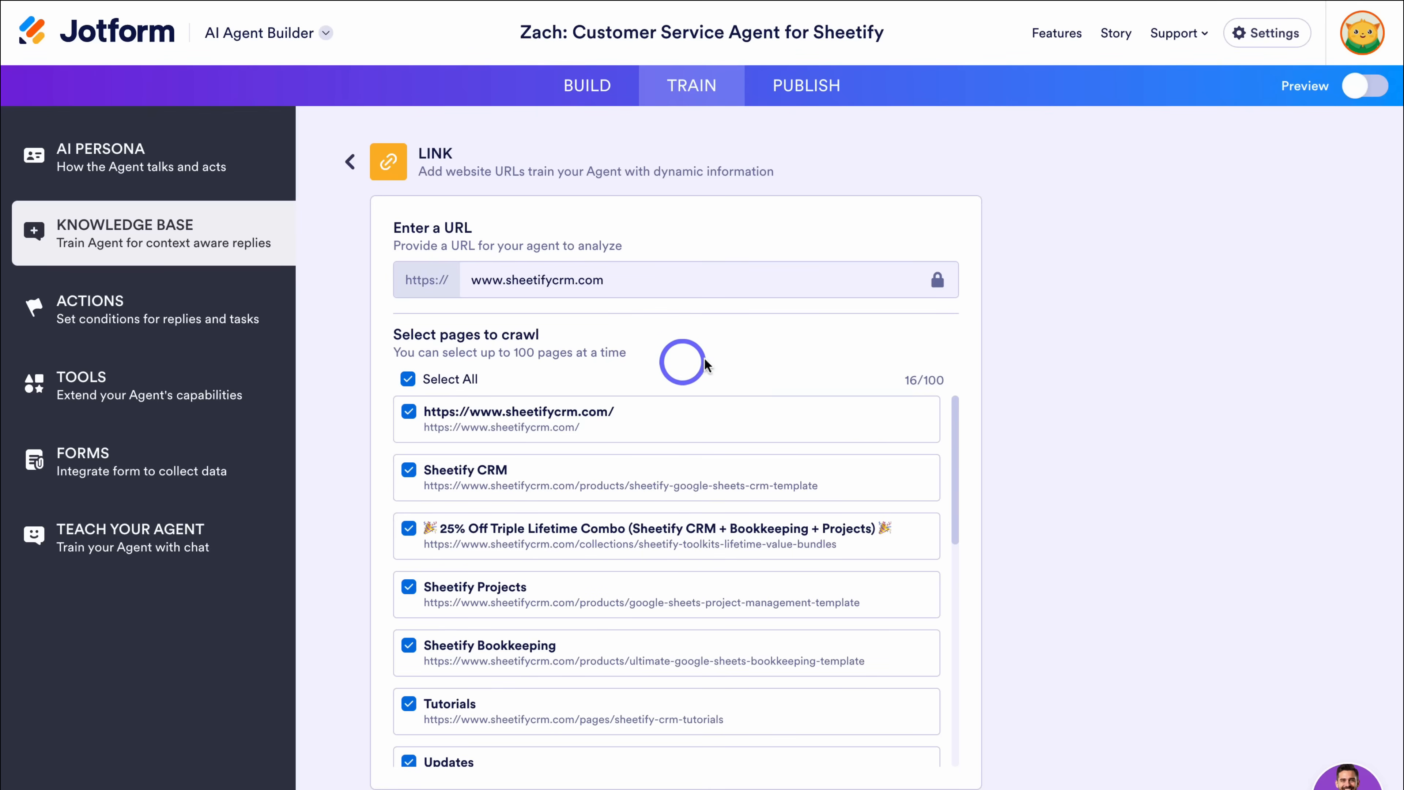
pyautogui.scroll(-10, 774, 458)
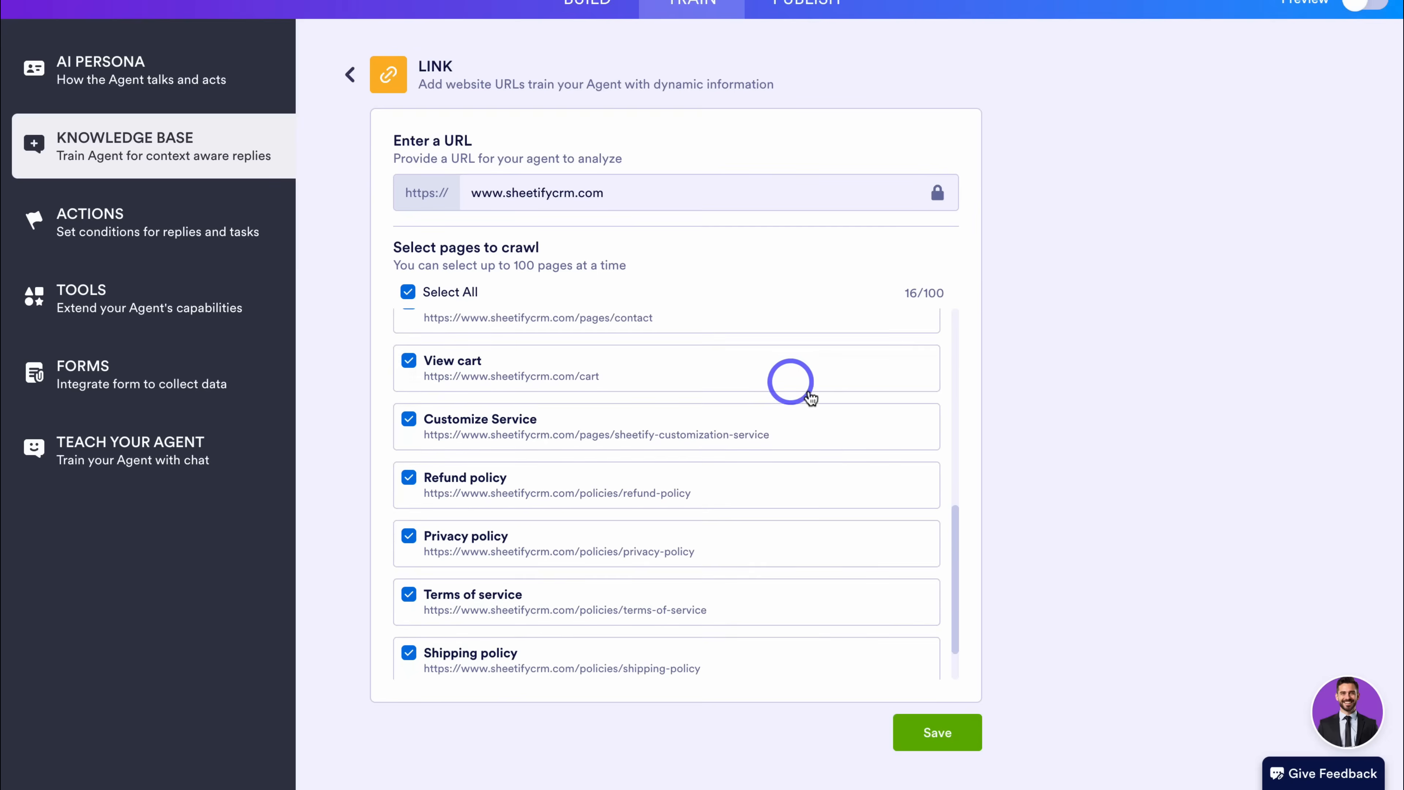
pyautogui.click(934, 734)
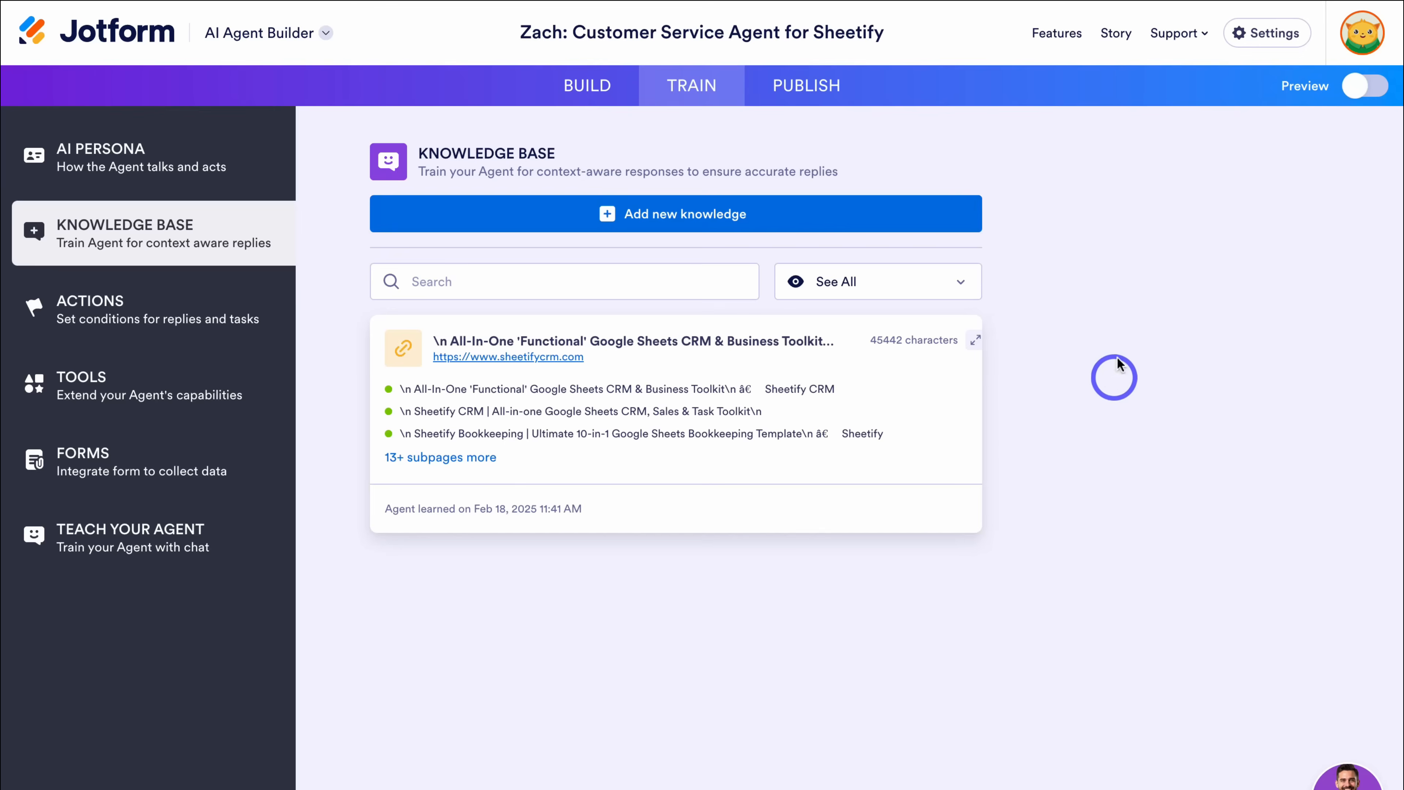
# - Add "Sheetify CRM - FAQ.pdf" to the knowledge base with the instruction "Use this file to help answer common questions that we get from customers and potential customers."
pyautogui.click(795, 222)
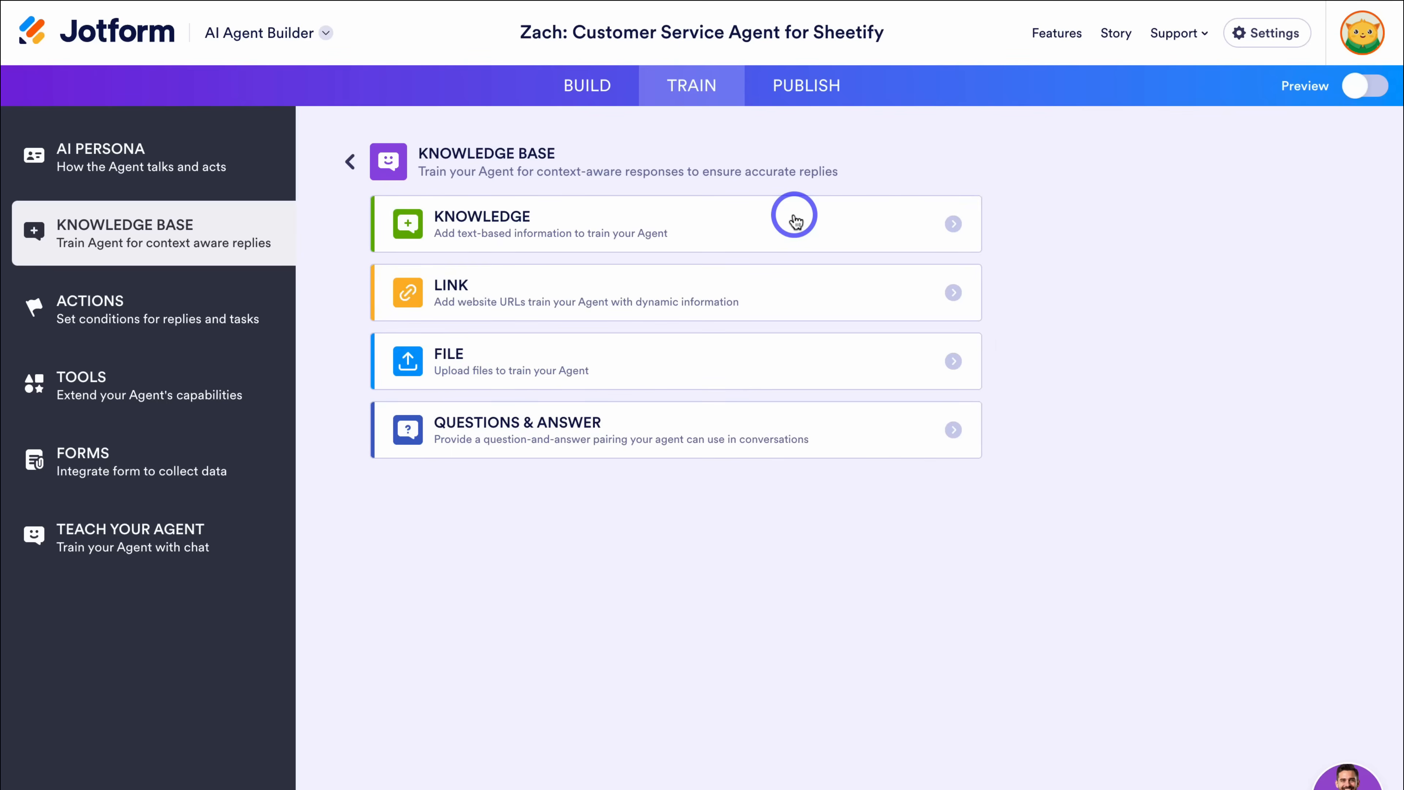
pyautogui.click(698, 364)
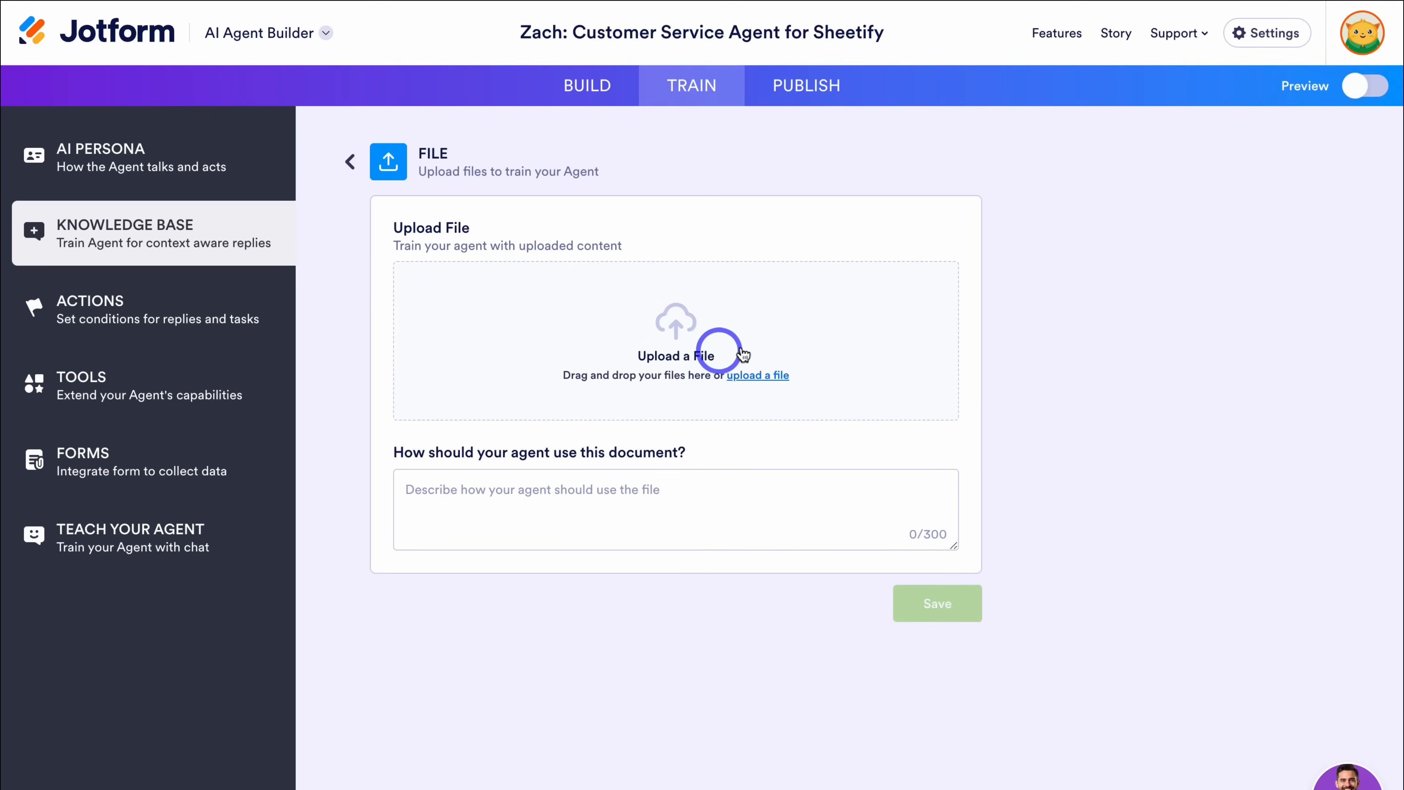
pyautogui.click(792, 317)
pyautogui.doubleClick(640, 387)
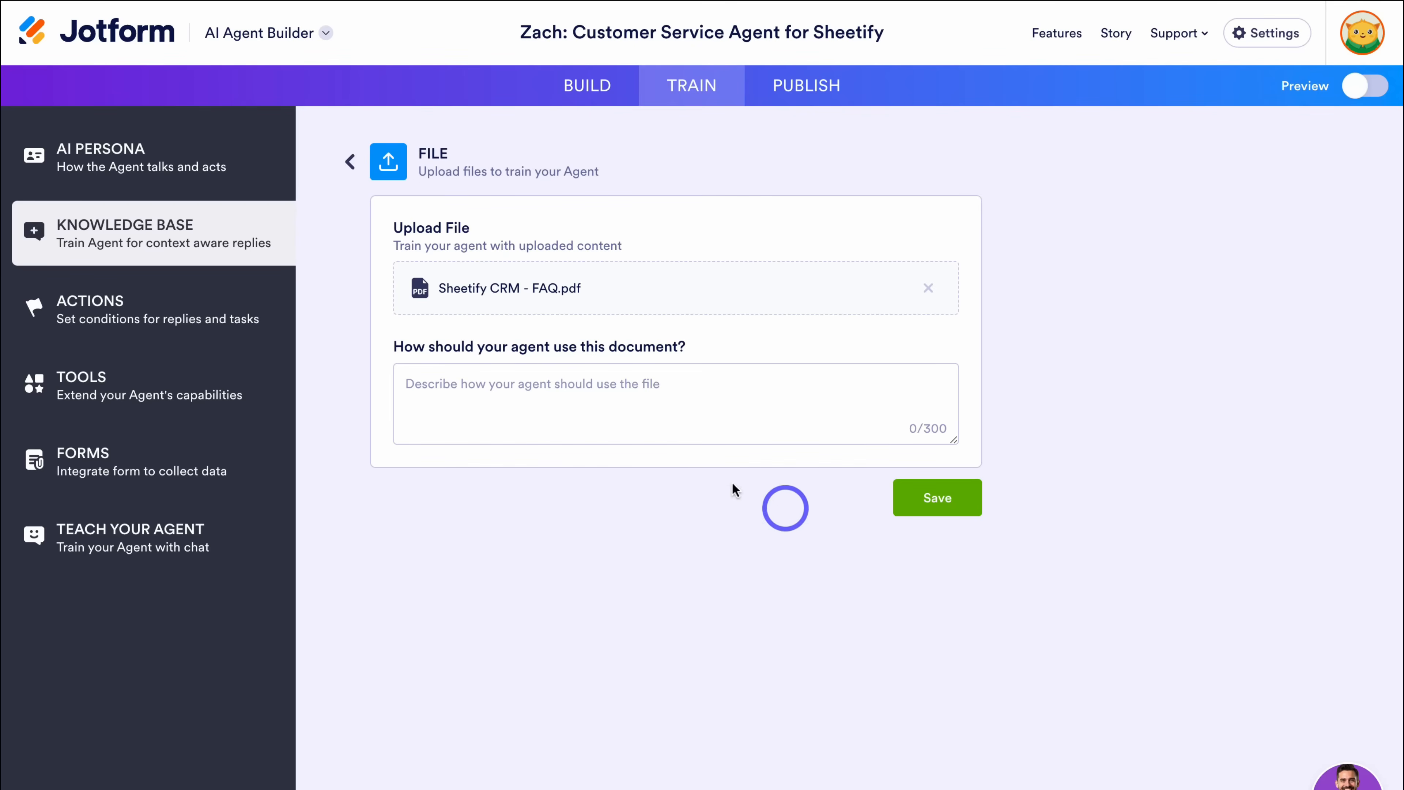
pyautogui.click(512, 396)
pyautogui.write('Use this file to help answer common questions that we get from customers and potential customers.')
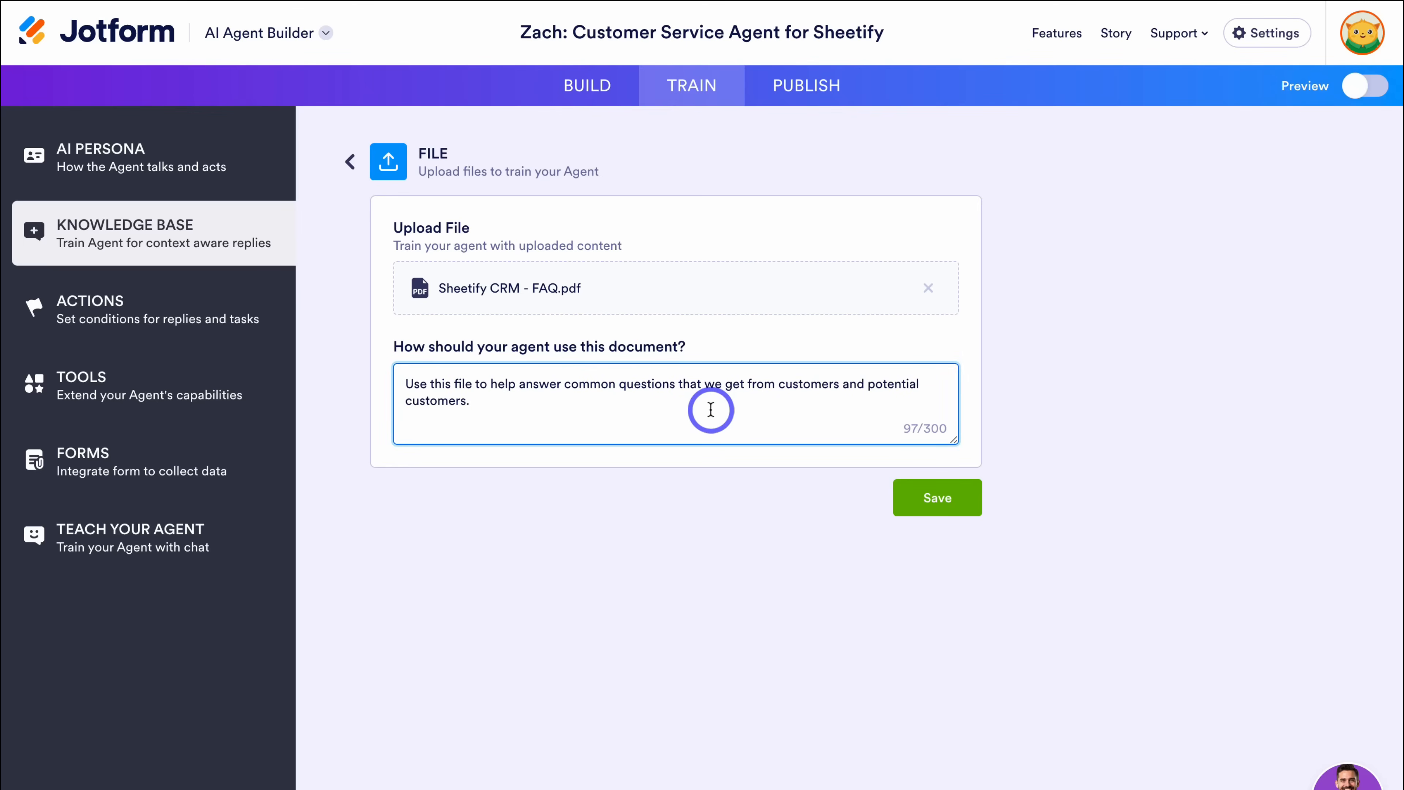
pyautogui.click(946, 501)
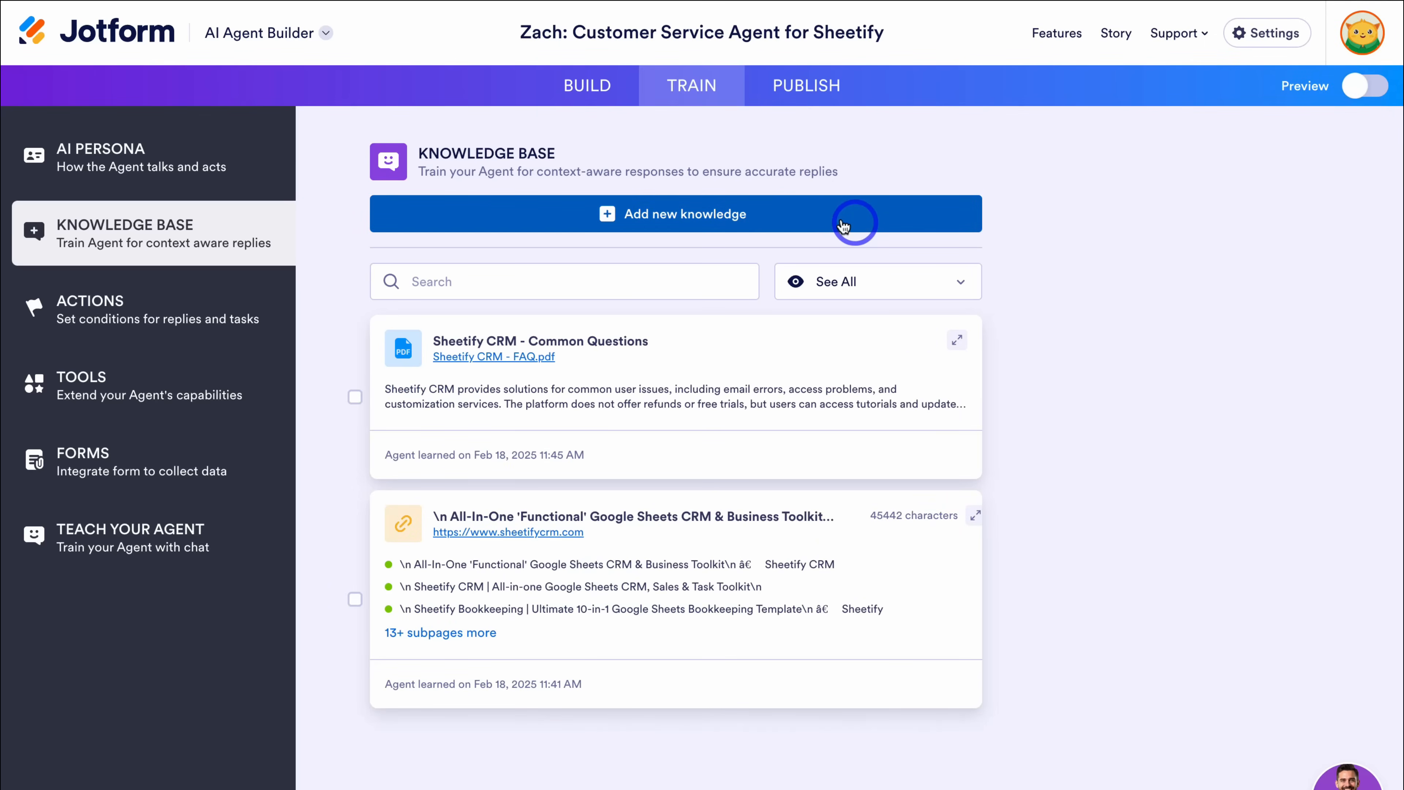
# - Start an agent action with the condition "User talks about" set to "customization service"
pyautogui.click(174, 329)
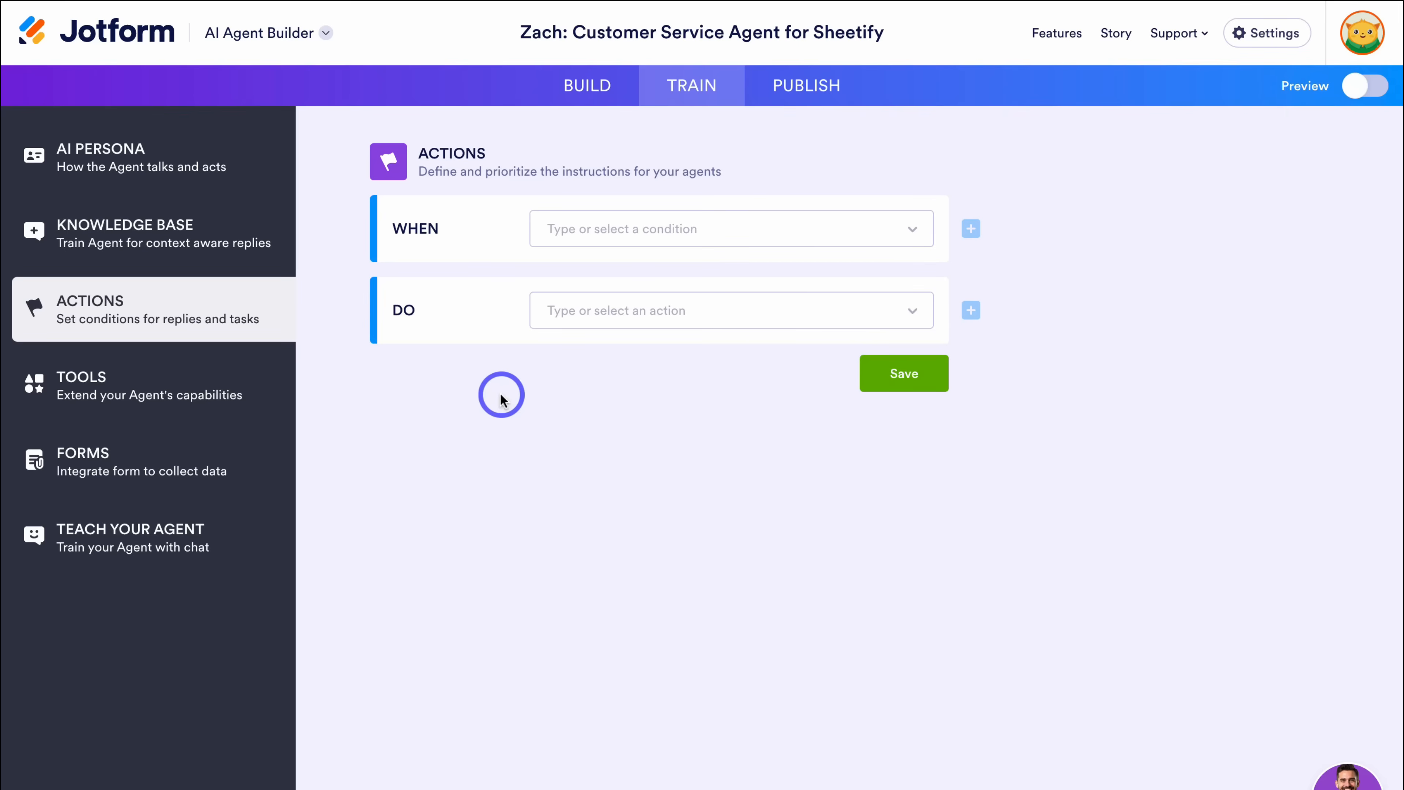
pyautogui.click(615, 229)
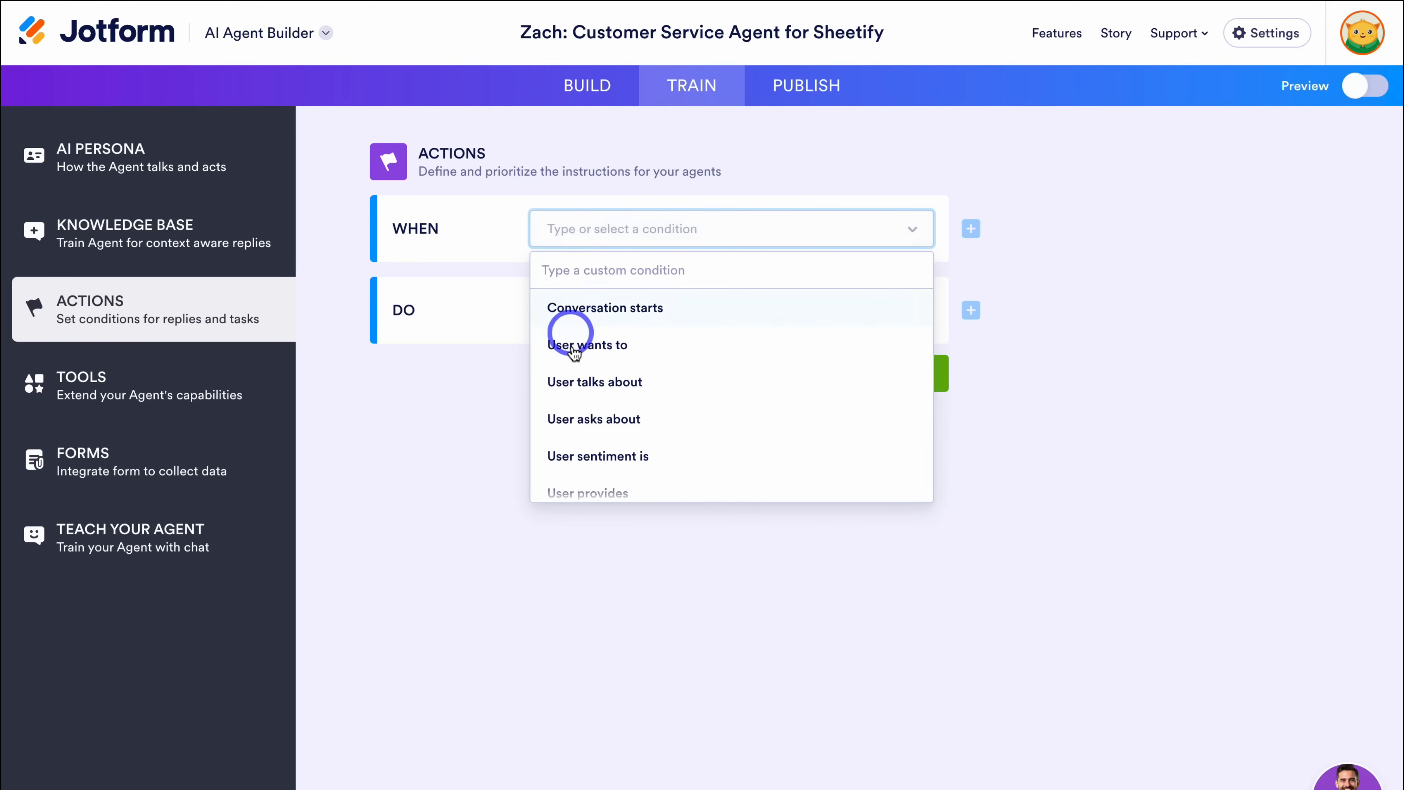
pyautogui.click(674, 380)
pyautogui.click(574, 275)
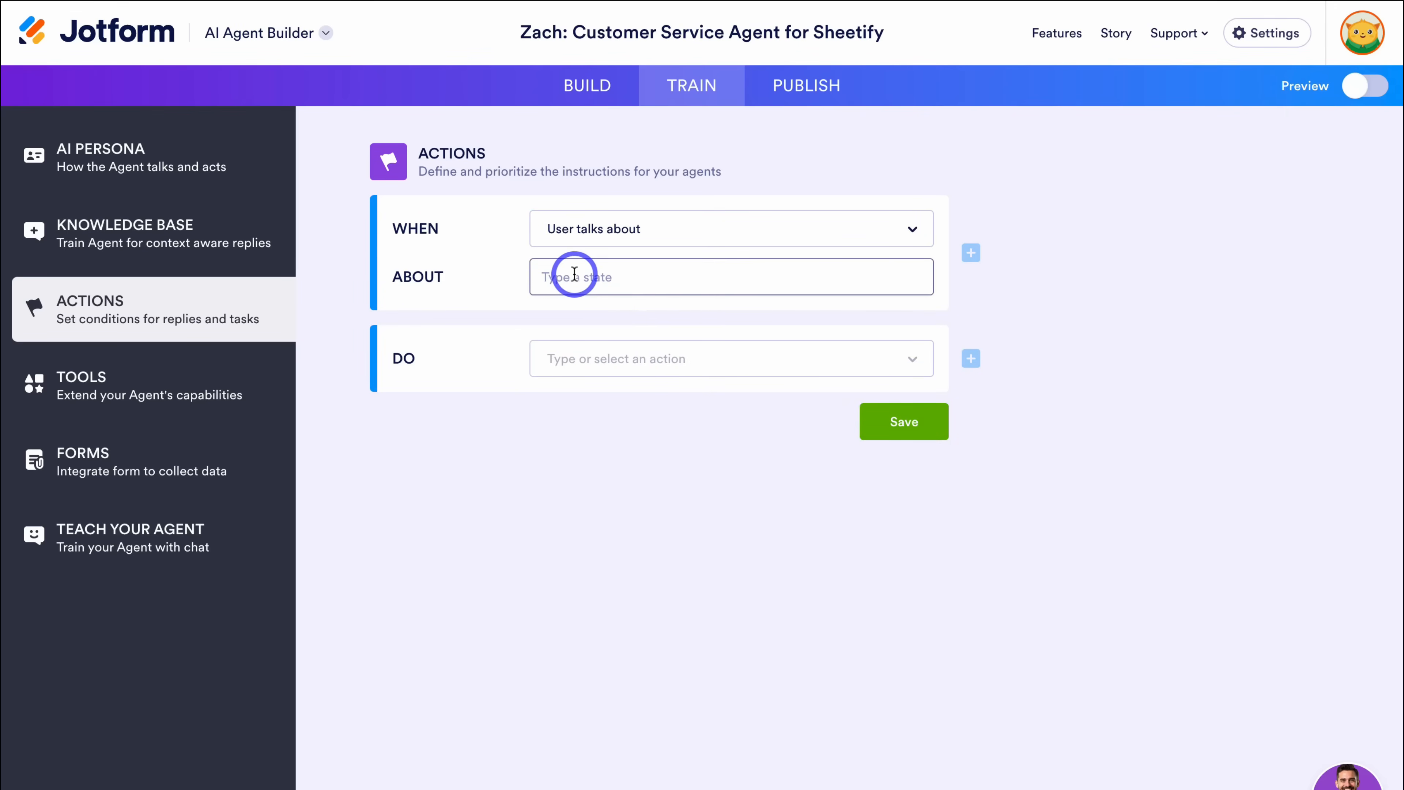
pyautogui.write('customization service')
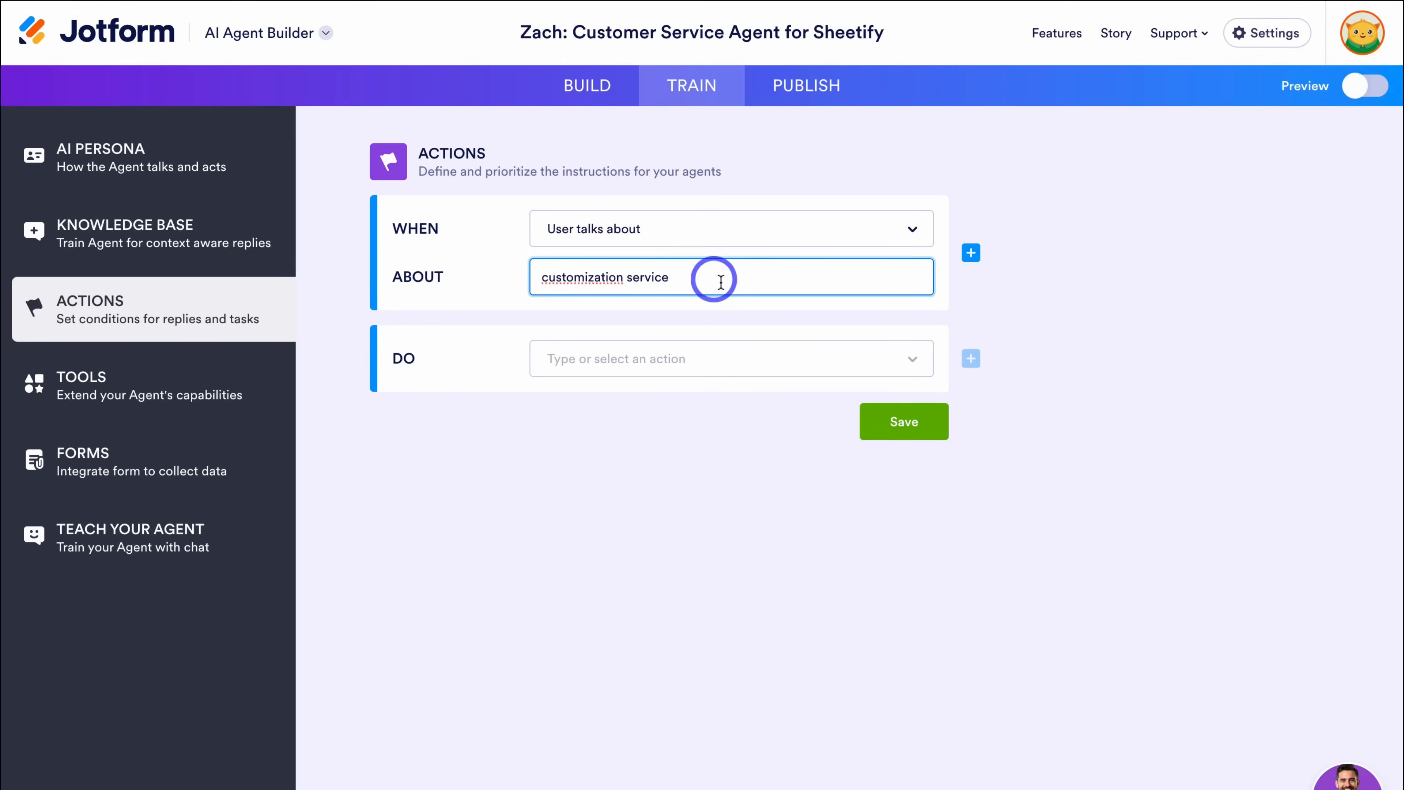
# - Make the agent respond to the customization service condition with the "Make an appointment" action
pyautogui.click(628, 358)
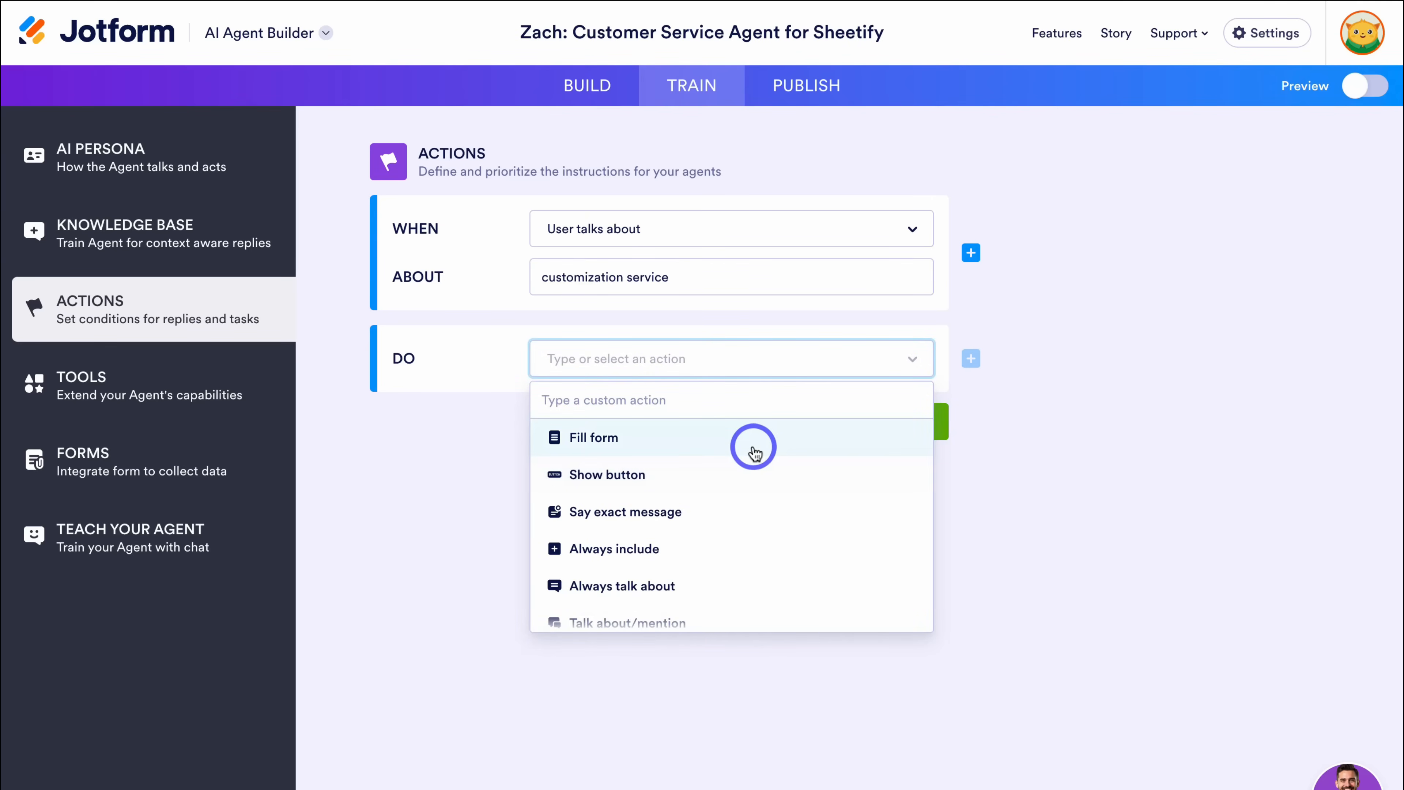
pyautogui.scroll(-4, 739, 480)
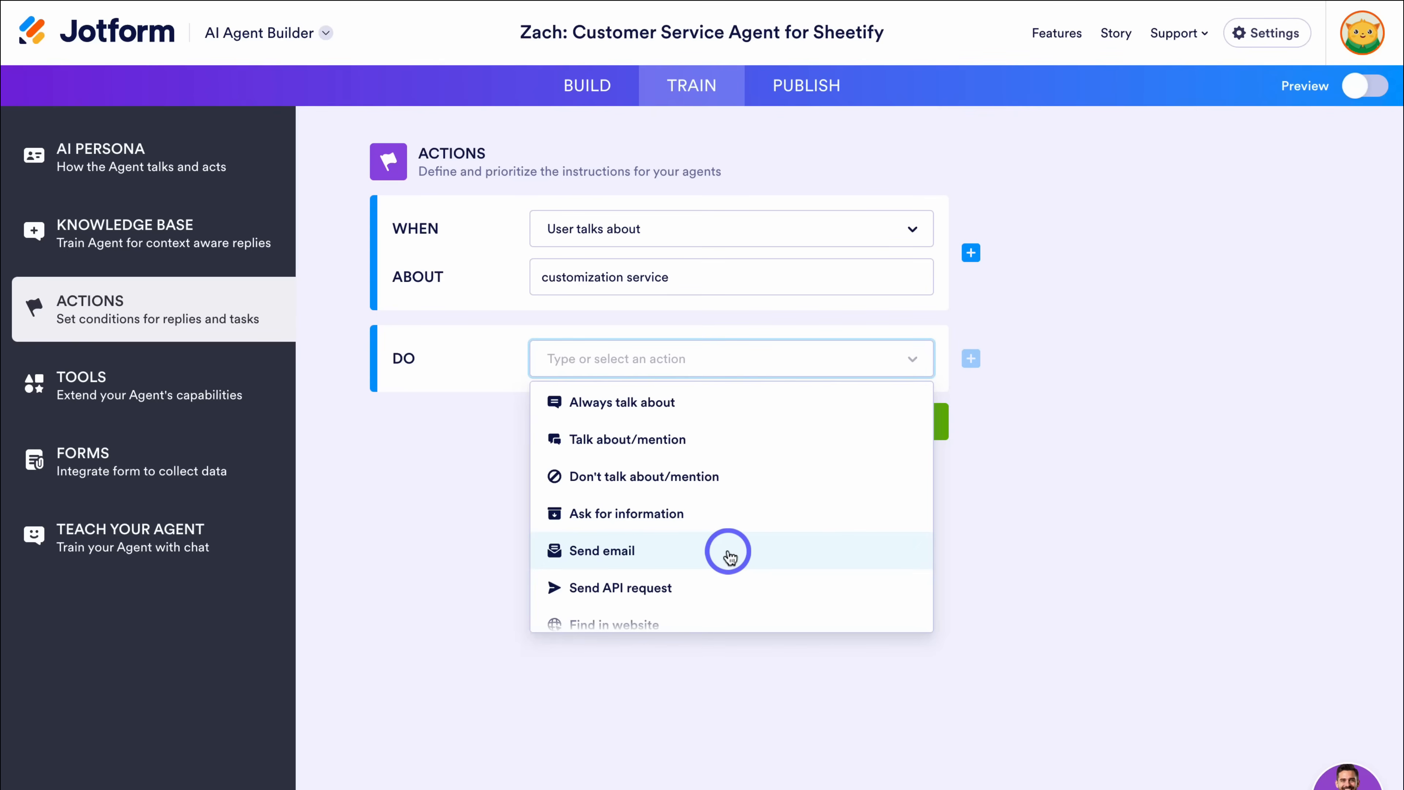
pyautogui.scroll(-3, 666, 450)
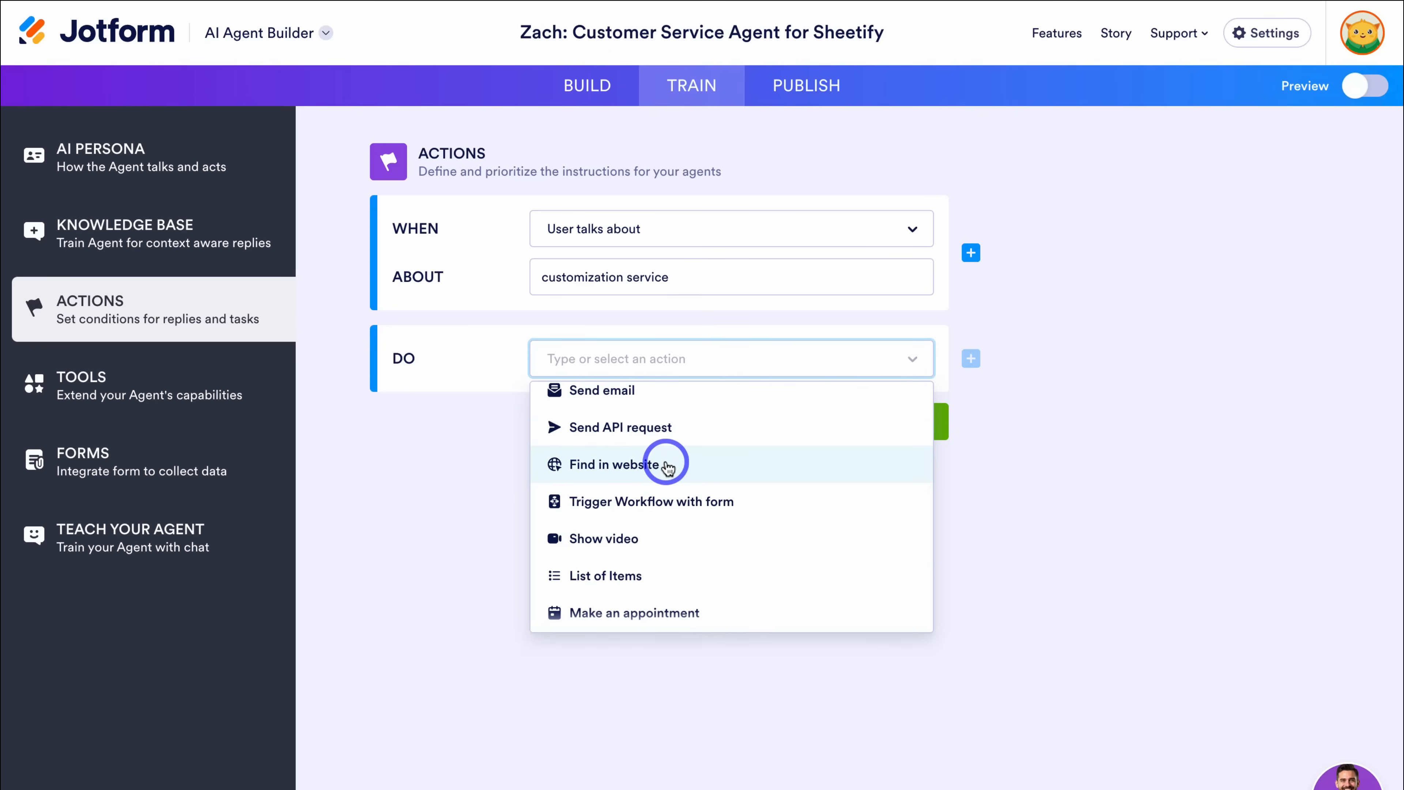
pyautogui.scroll(-1, 643, 535)
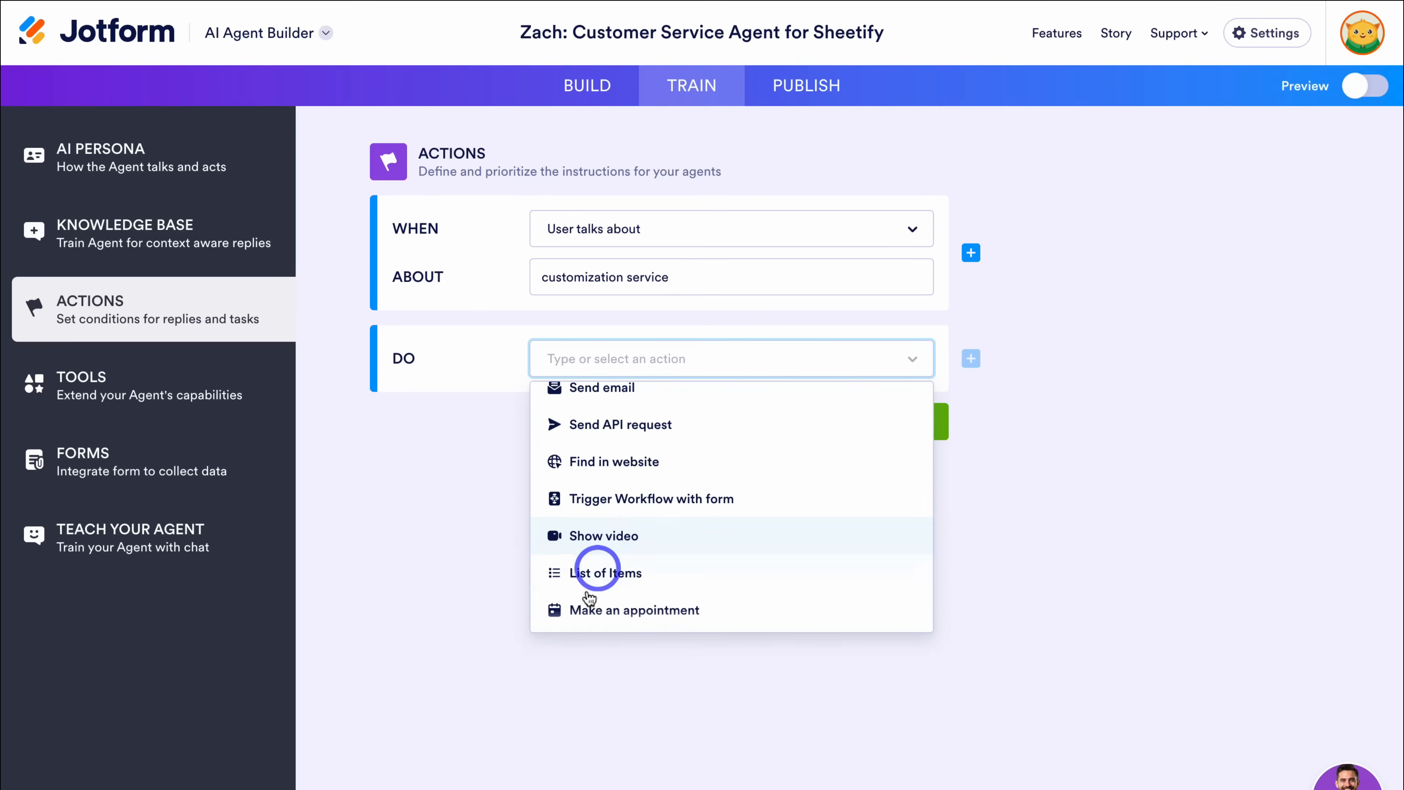
pyautogui.click(755, 613)
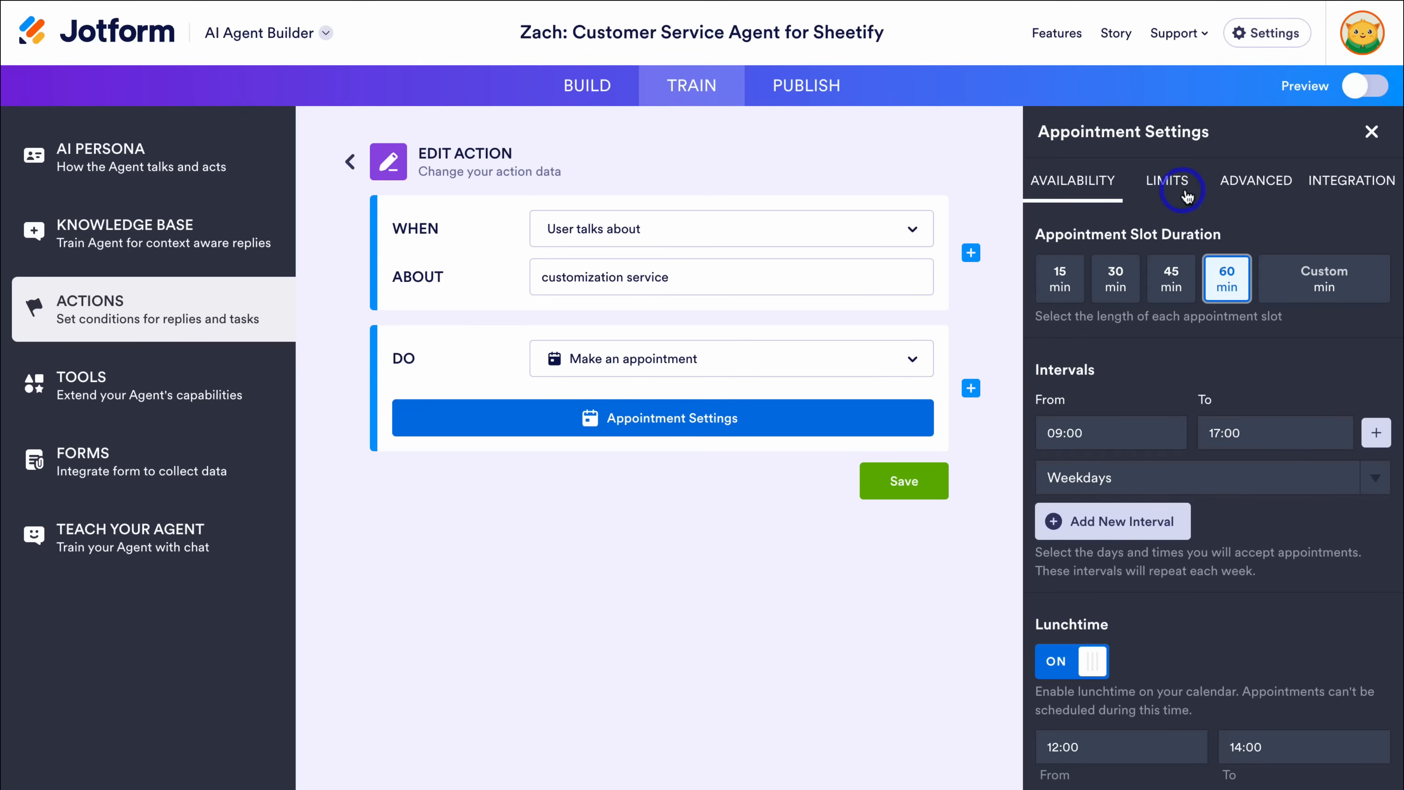
# - Check the appointment's calendar integration, set the slot duration to 15 min and save the action
pyautogui.click(1358, 190)
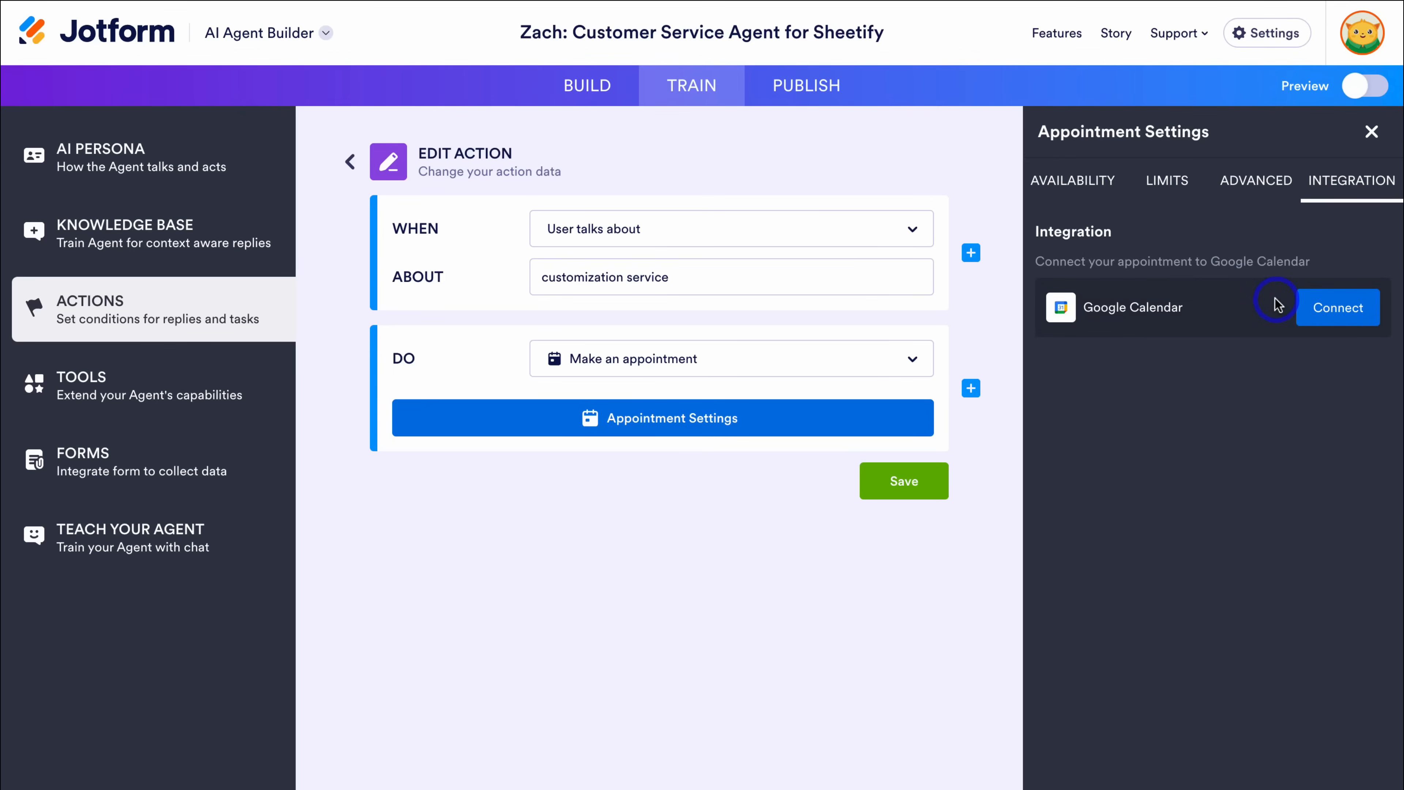
pyautogui.click(1068, 187)
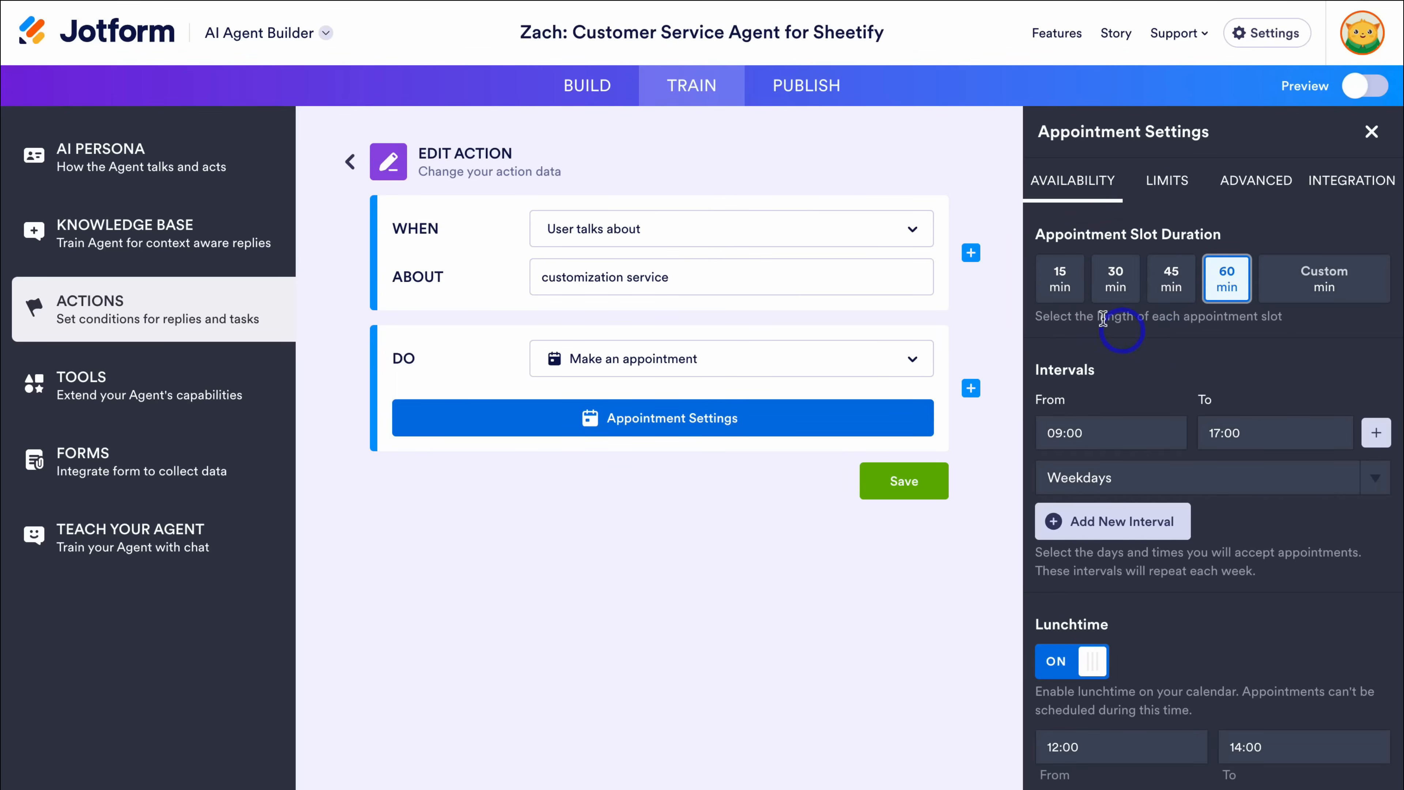
pyautogui.click(1060, 279)
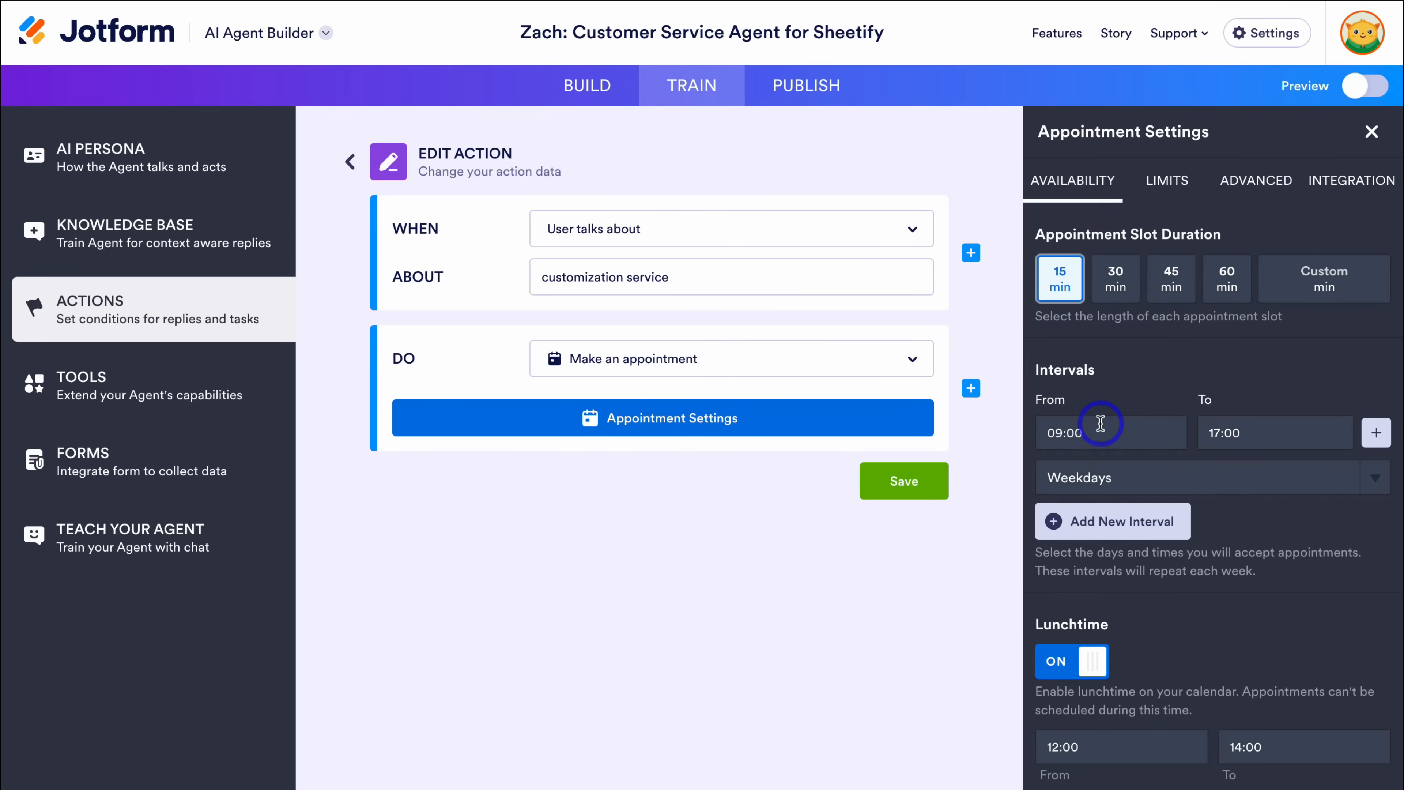
pyautogui.click(611, 285)
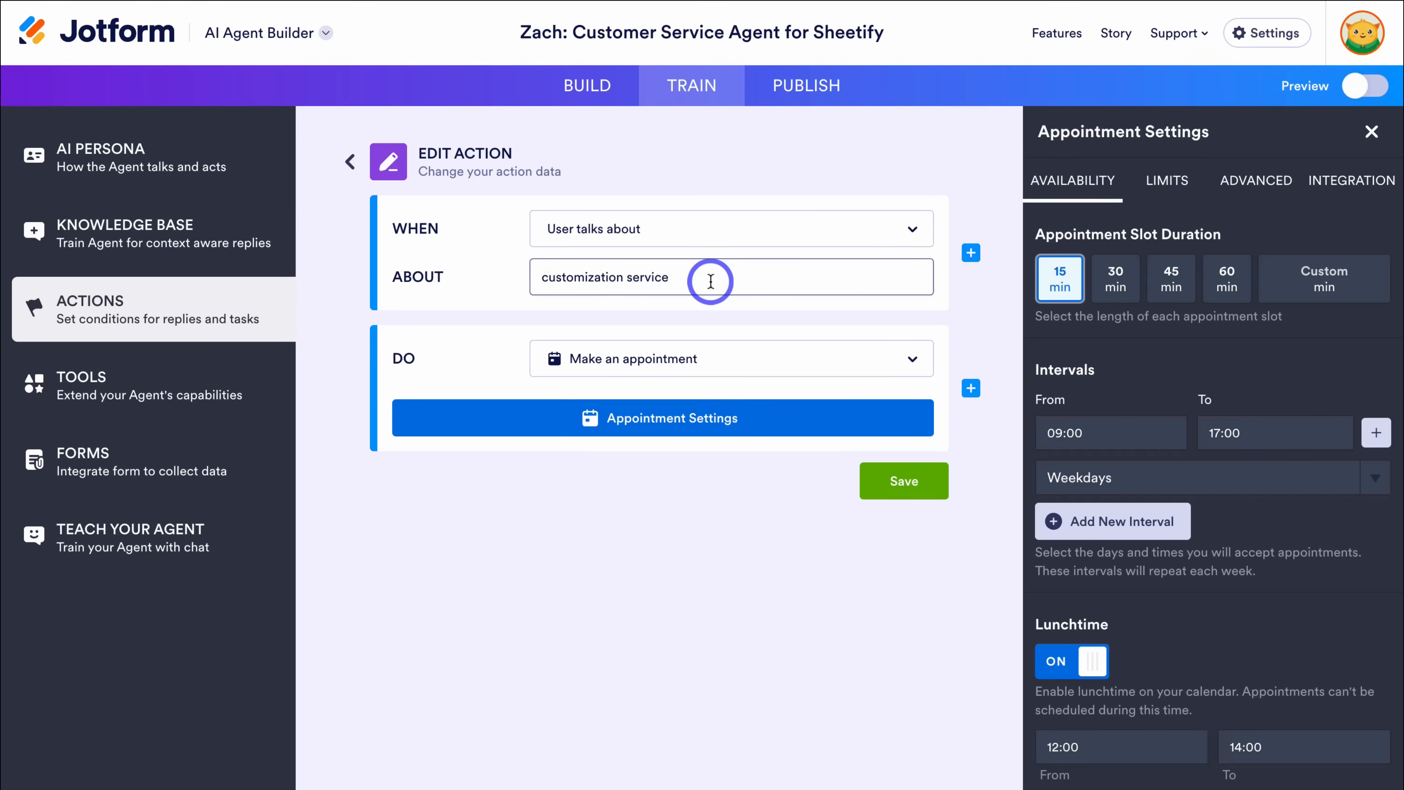
pyautogui.click(915, 484)
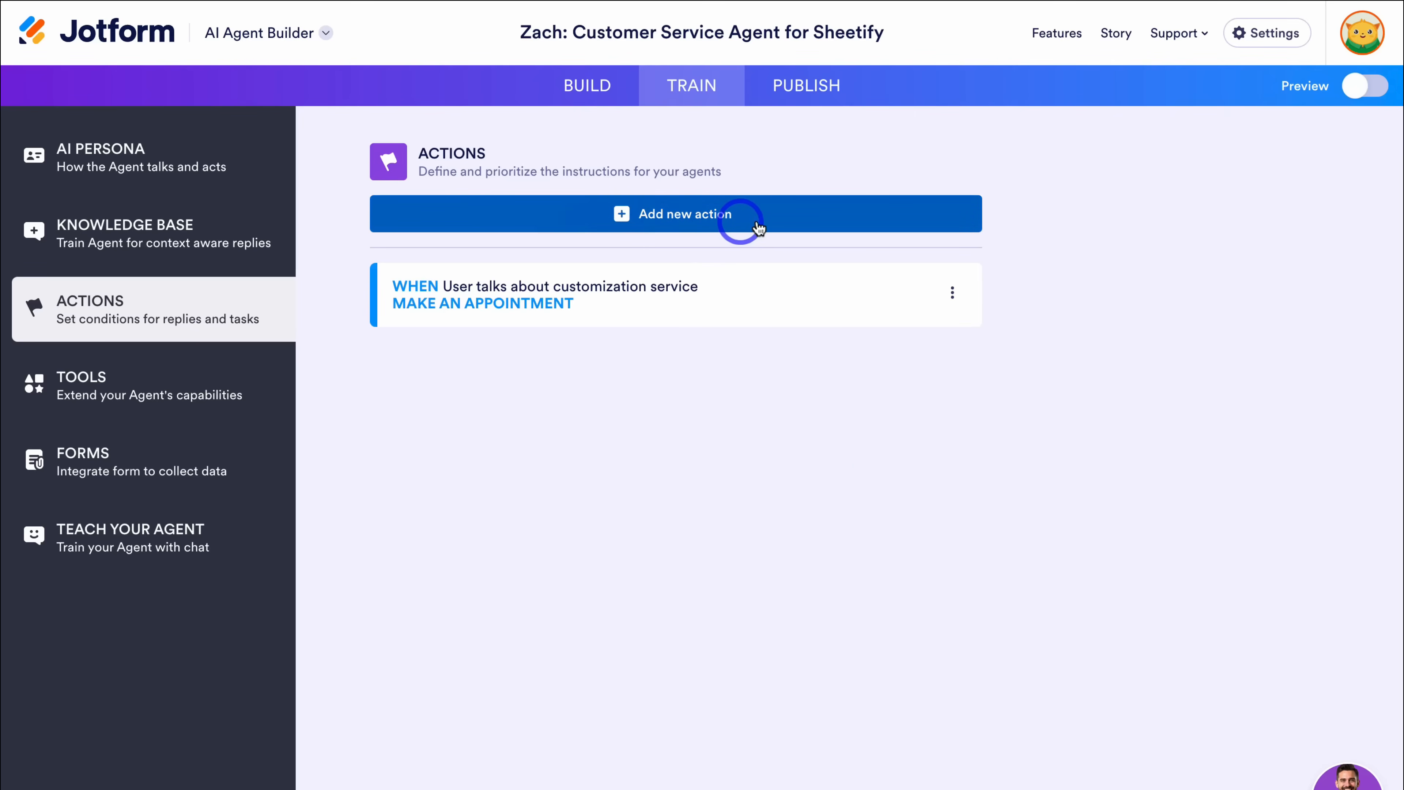
# - Add another agent action with the condition "User asks about" set to "Accessing template"
pyautogui.click(769, 221)
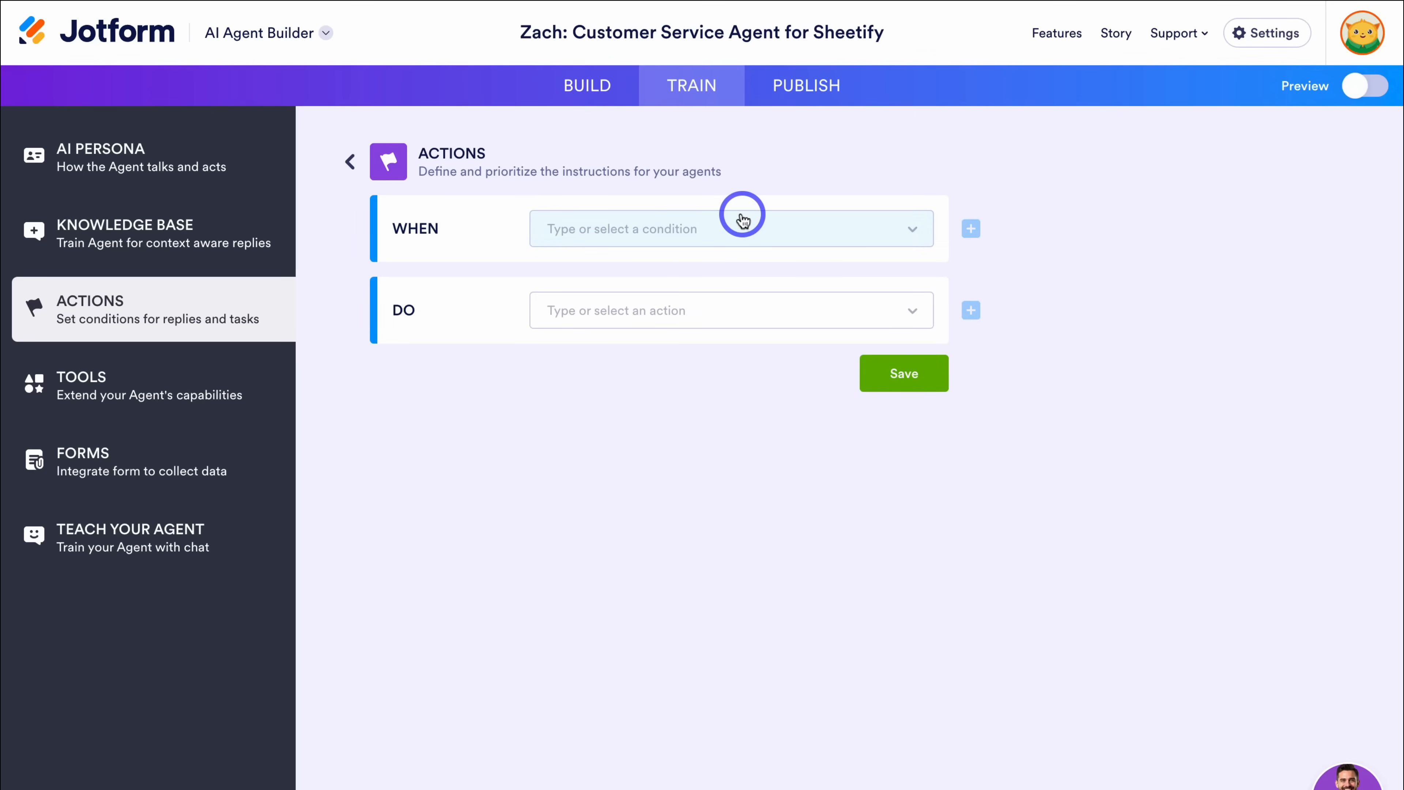
pyautogui.click(669, 229)
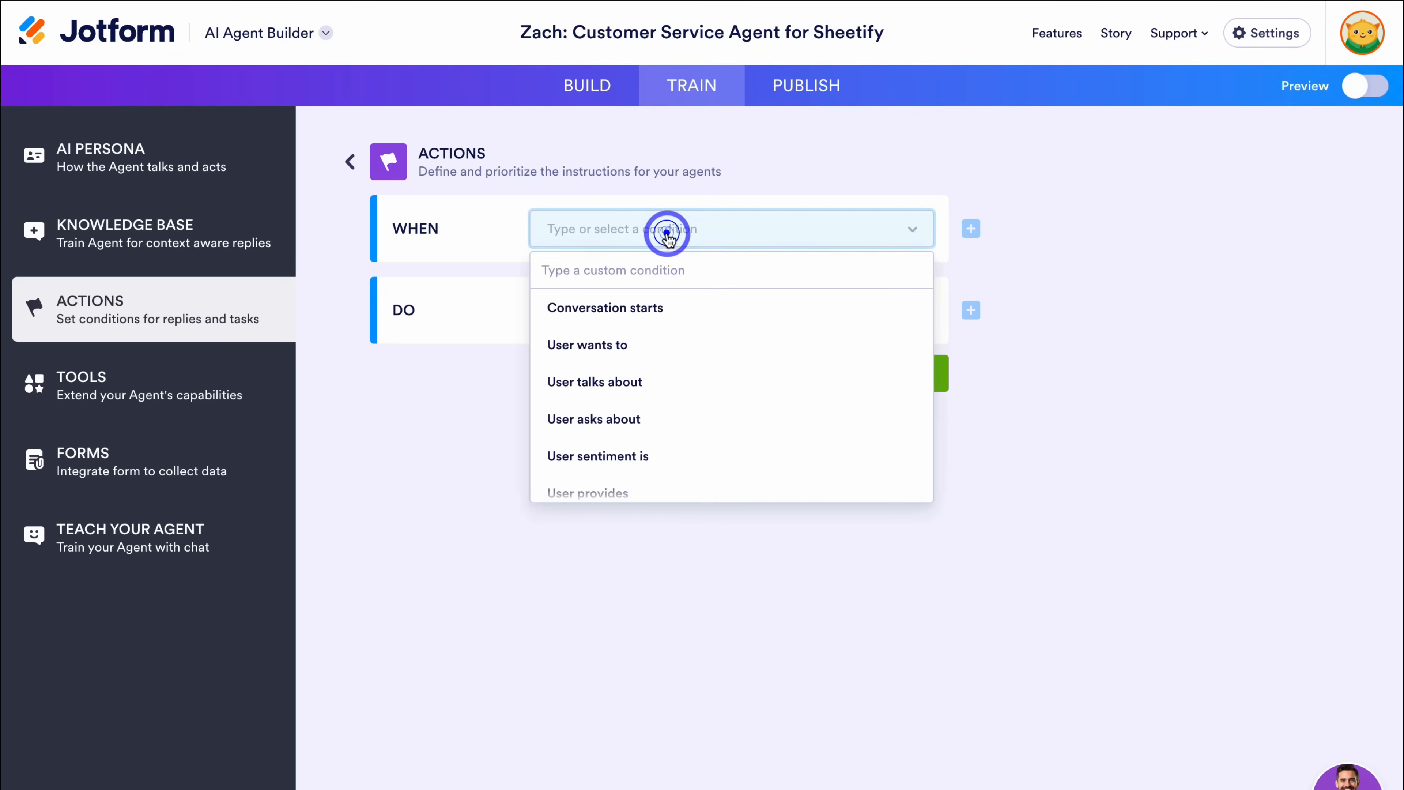
pyautogui.click(605, 419)
pyautogui.click(618, 274)
pyautogui.write('Accessing template')
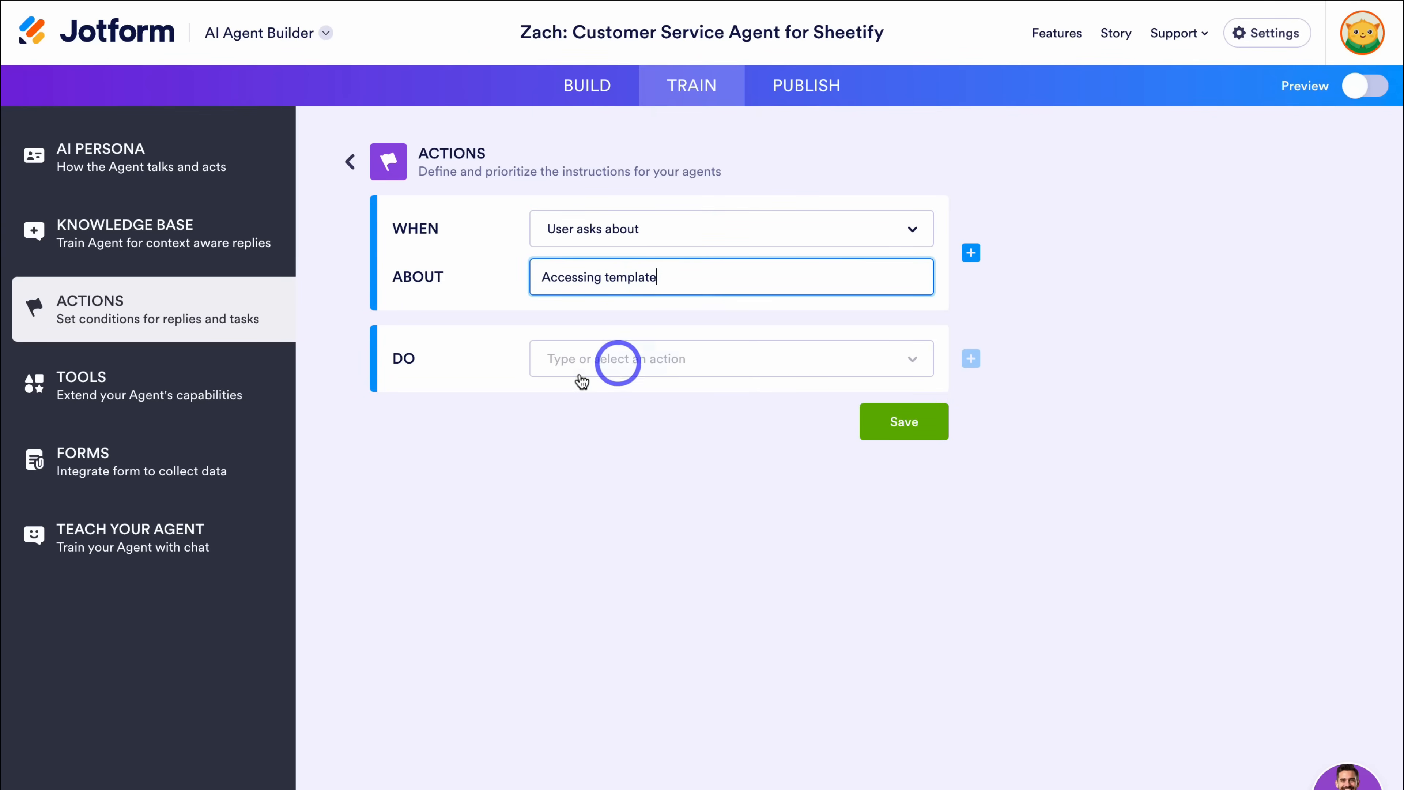
pyautogui.click(634, 359)
pyautogui.scroll(-5, 652, 492)
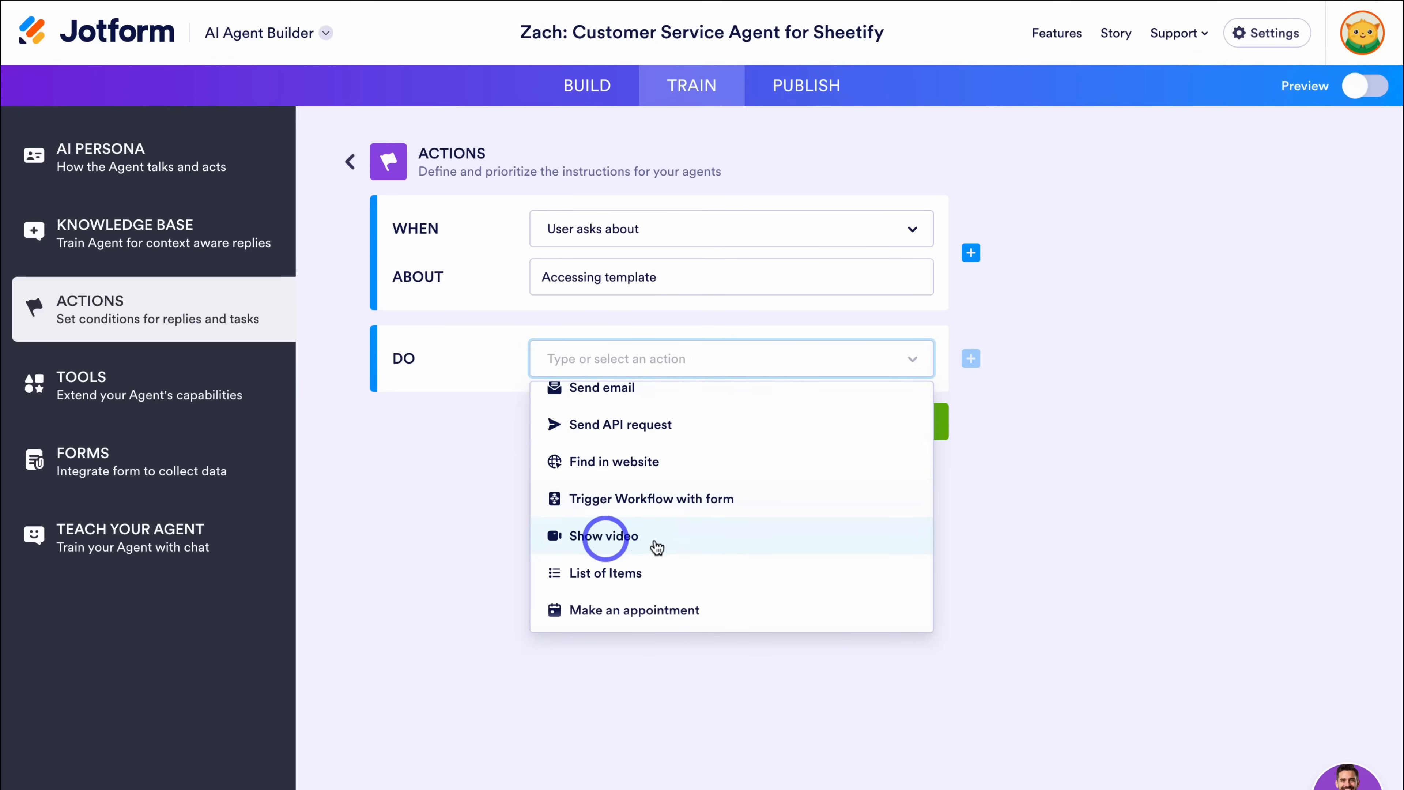
pyautogui.click(677, 535)
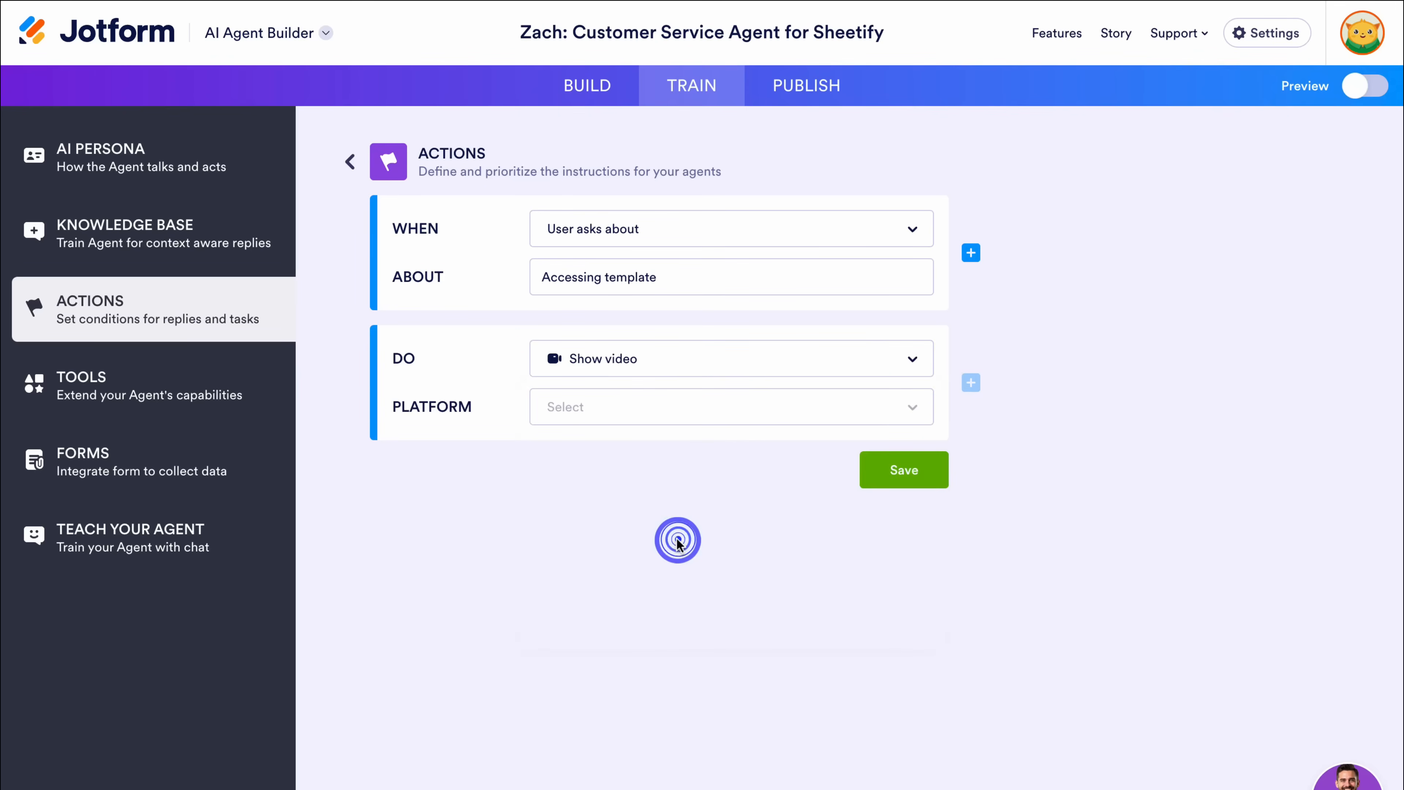
pyautogui.click(620, 409)
pyautogui.click(622, 447)
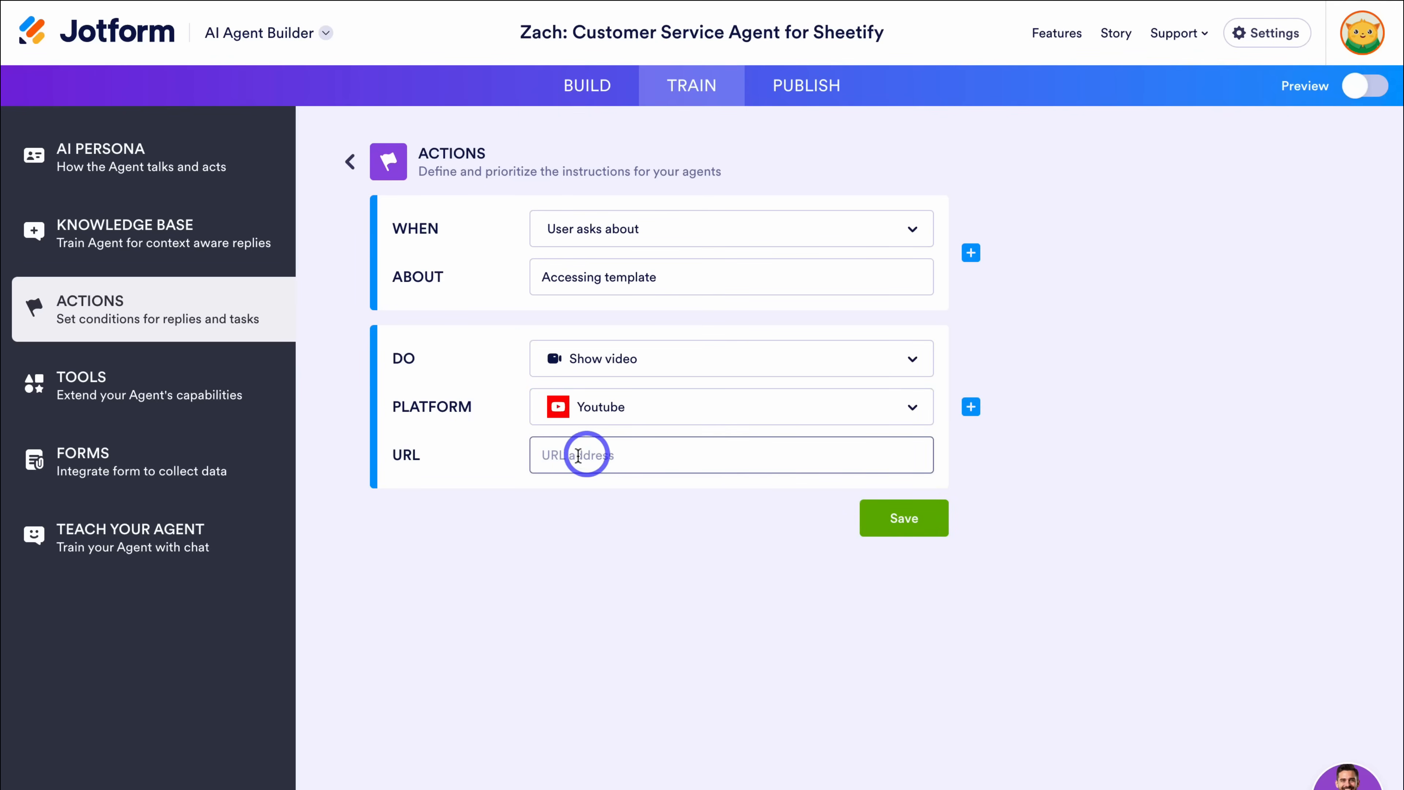
pyautogui.click(602, 455)
pyautogui.write('https://youtu.be/_wFWK2lsQIQ?si=nEEQGj4fPfE-s_aP')
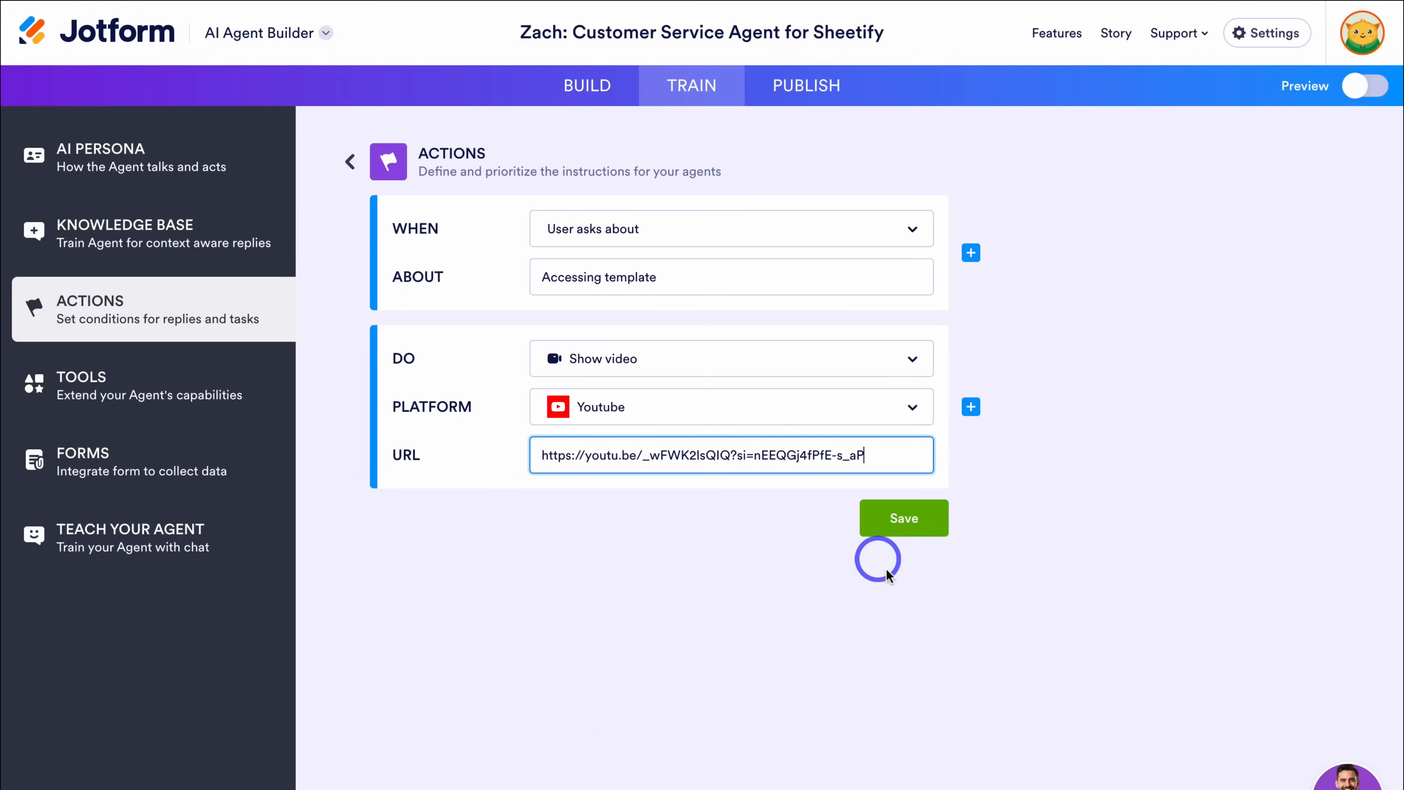
pyautogui.click(912, 520)
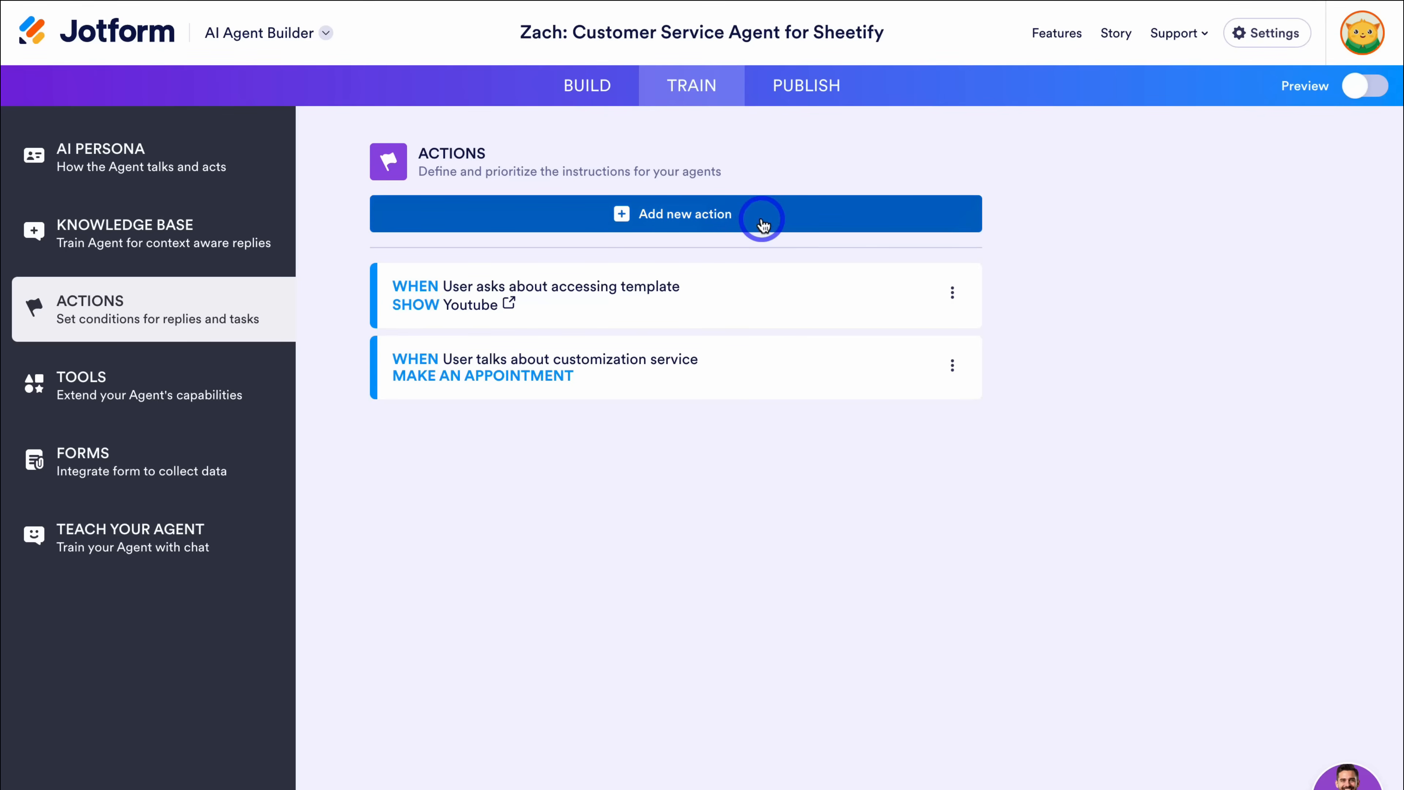
# - Look through the available tools that can extend the agent's capabilities
pyautogui.click(173, 398)
pyautogui.scroll(-1, 477, 578)
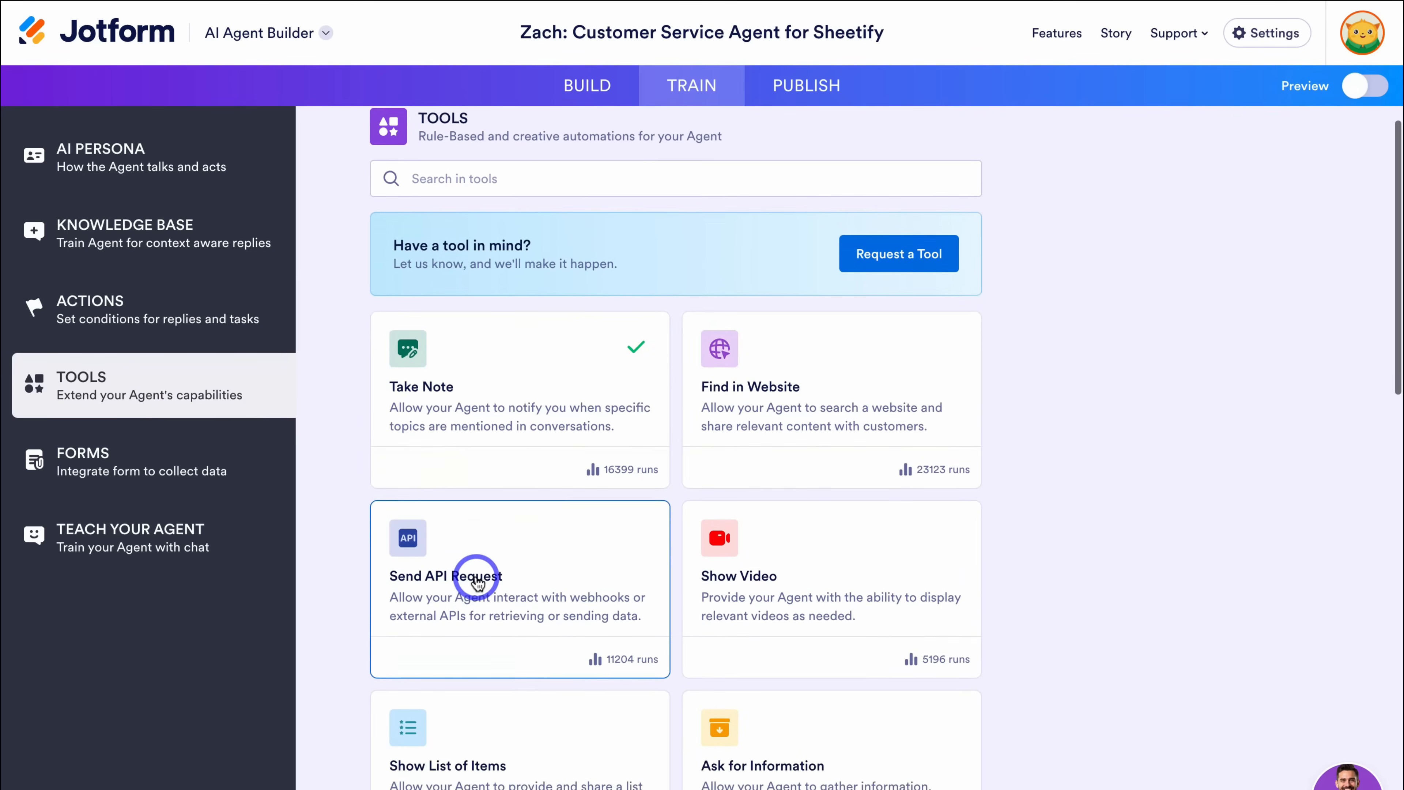
pyautogui.scroll(-3, 476, 578)
pyautogui.scroll(-6, 476, 578)
pyautogui.scroll(-7, 476, 578)
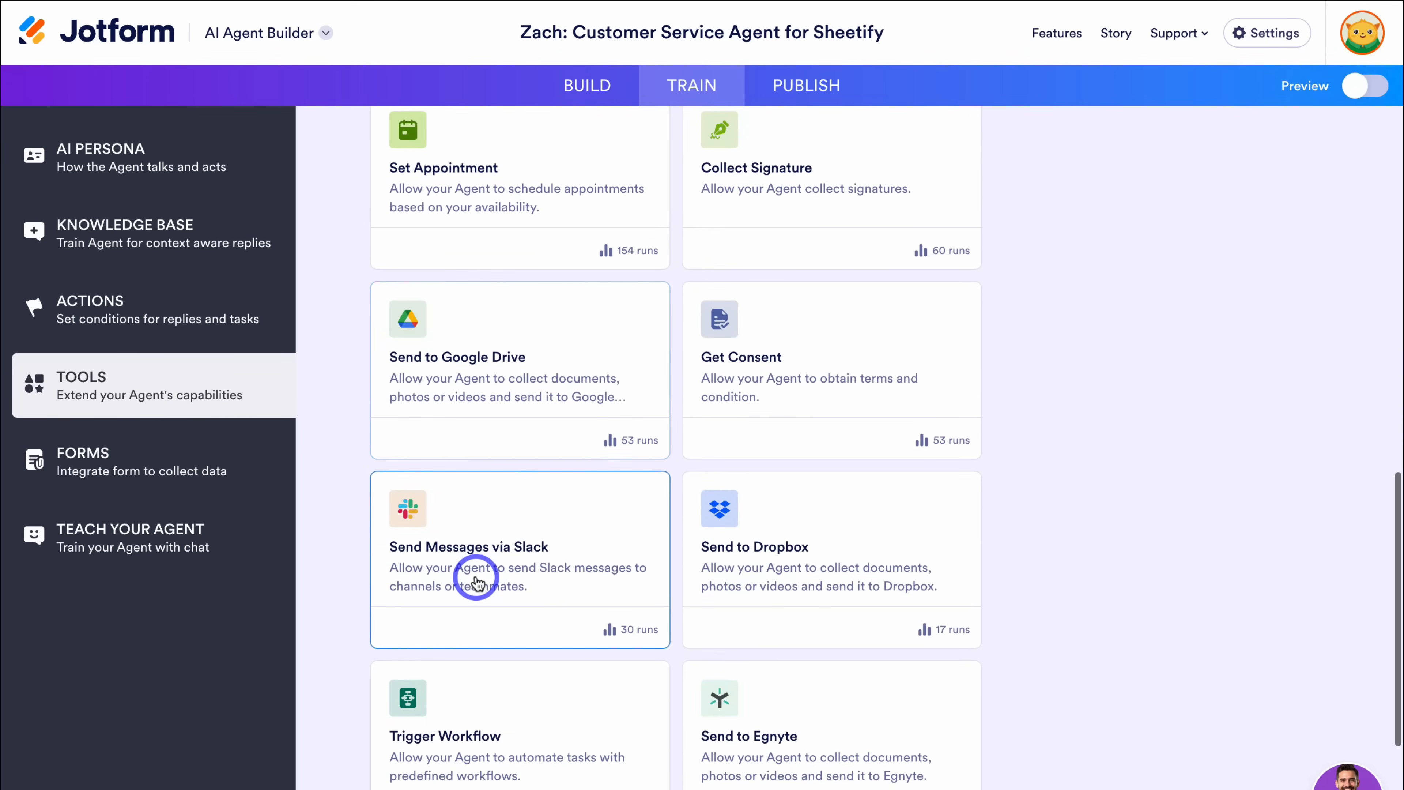
pyautogui.scroll(-6, 476, 578)
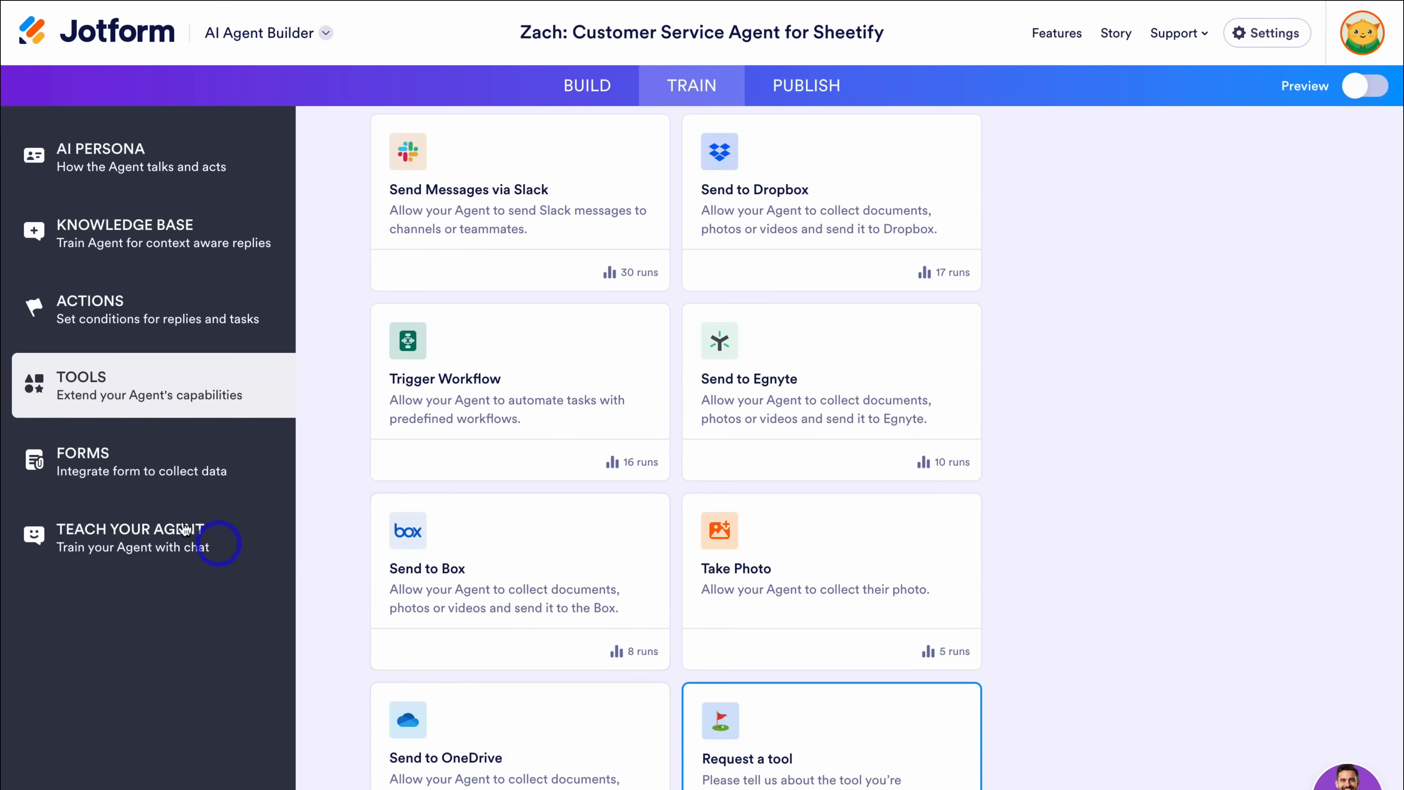
# - Generate a new form for the agent with Copilot from the suggested Feedback Form prompt, accepting the Beta Program Terms and Conditions
pyautogui.click(147, 474)
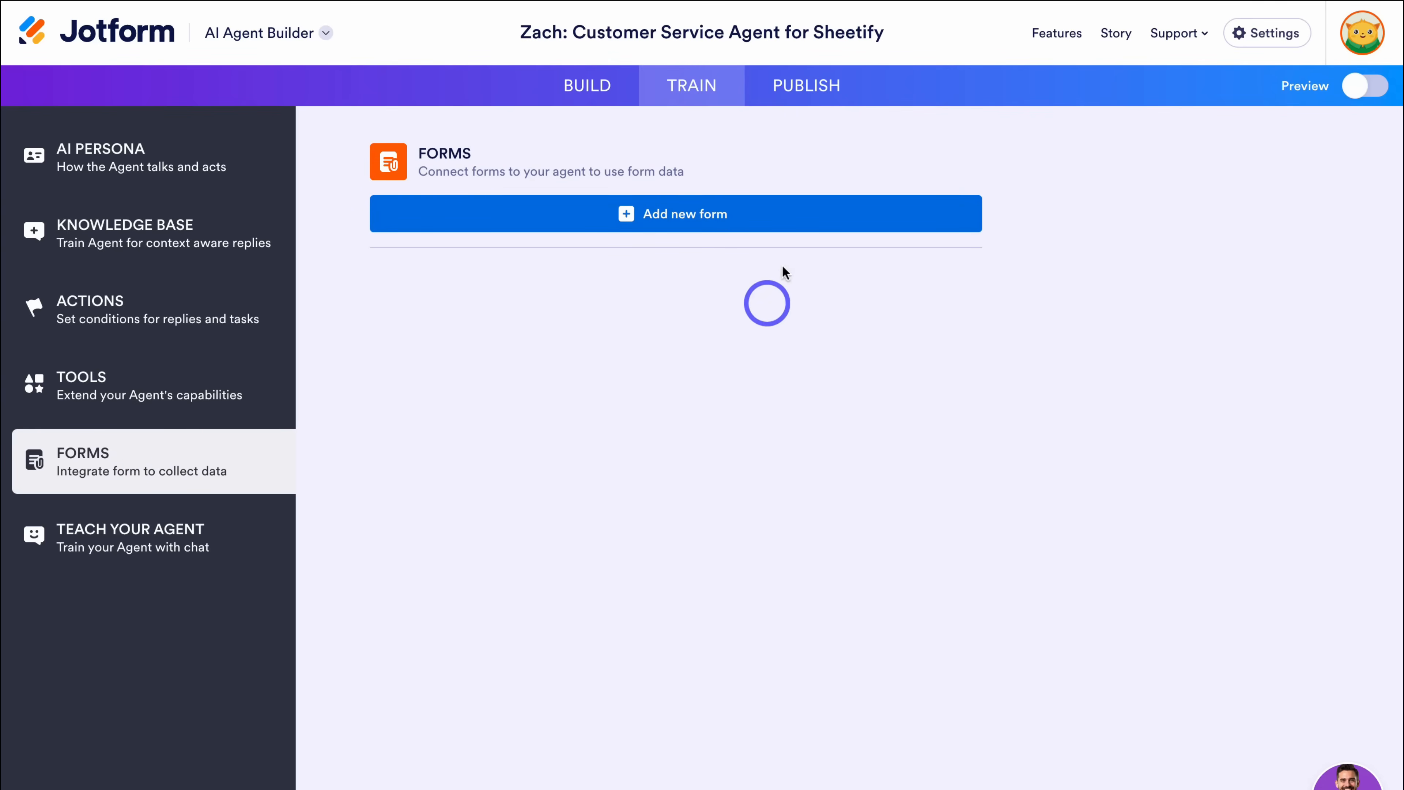
pyautogui.click(800, 222)
pyautogui.click(693, 261)
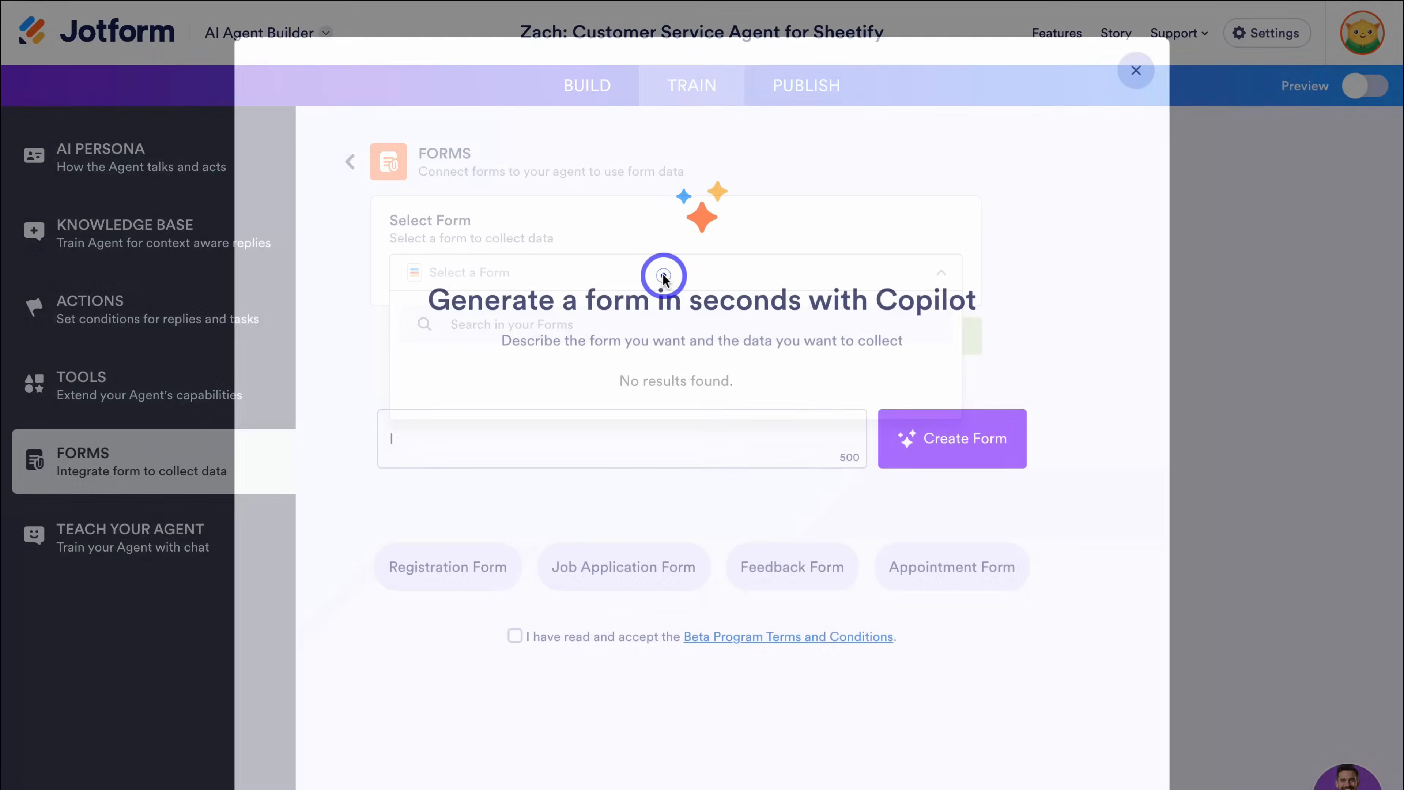
pyautogui.click(576, 414)
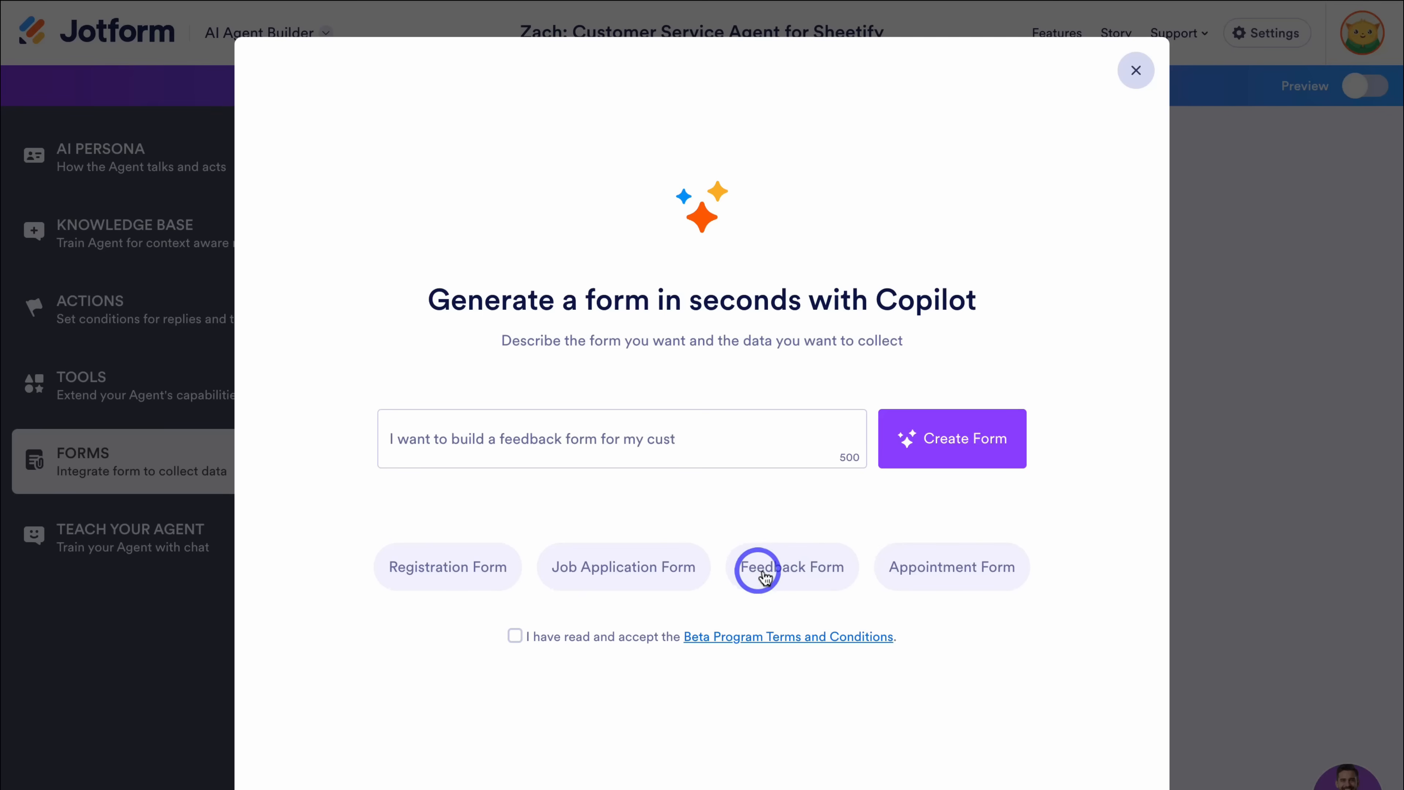
pyautogui.click(787, 570)
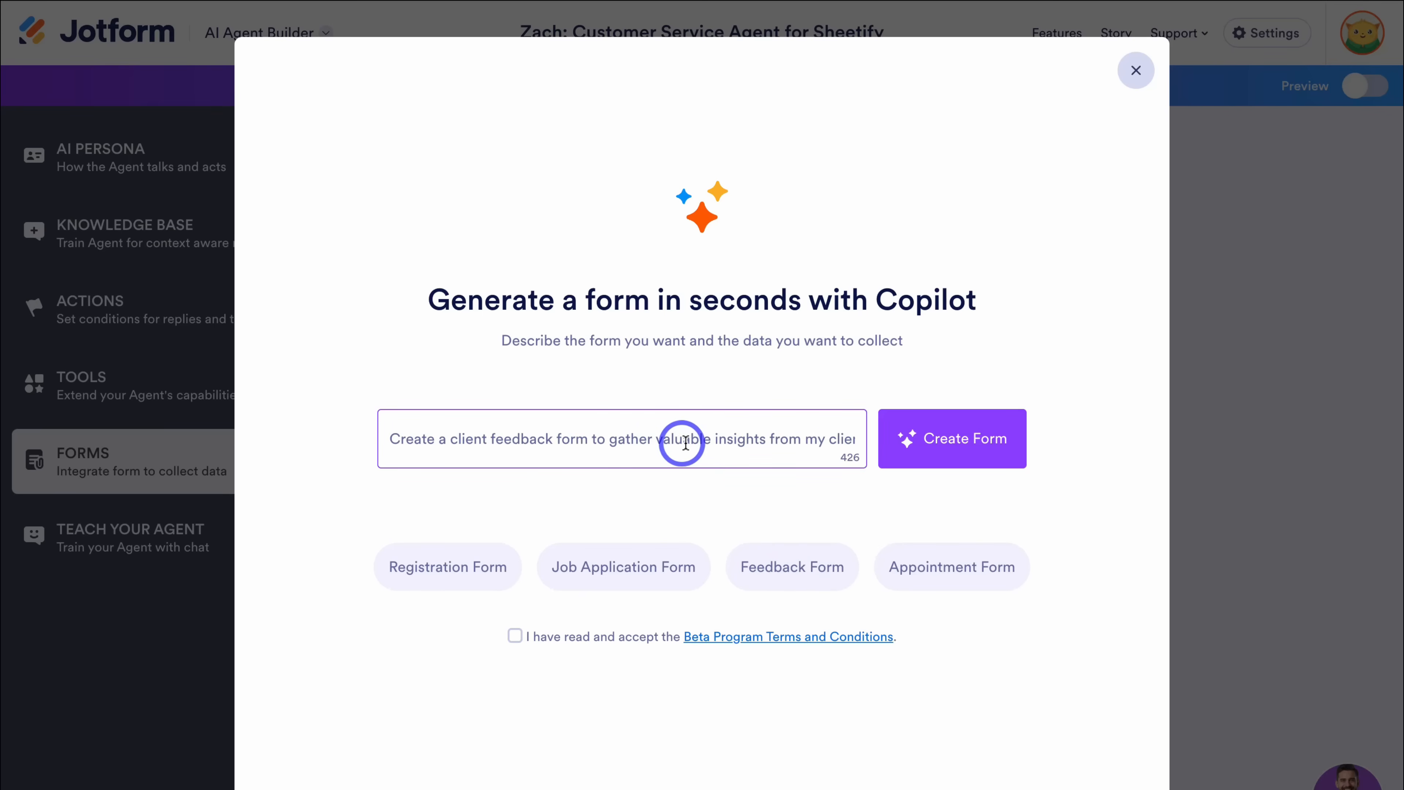
pyautogui.click(740, 445)
pyautogui.click(514, 635)
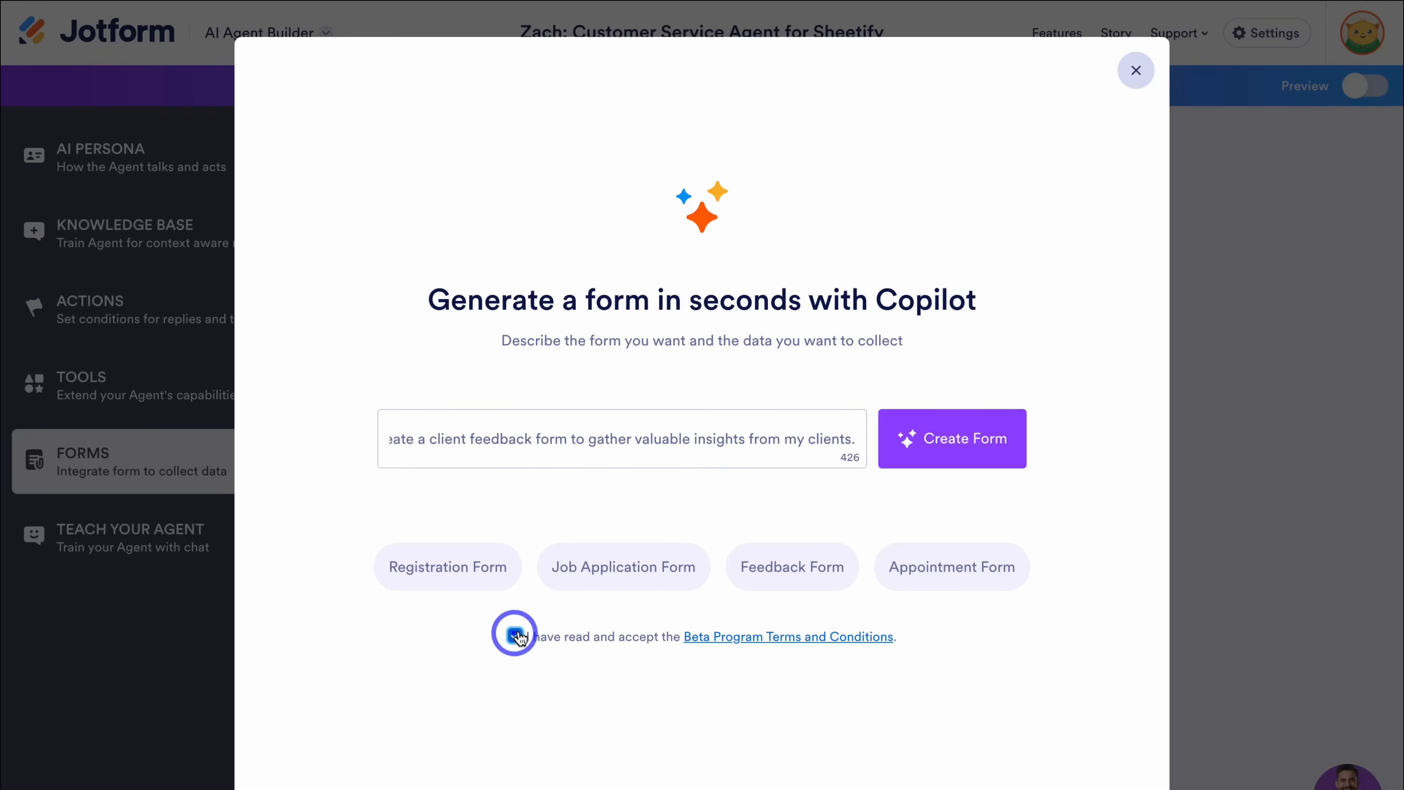
pyautogui.click(937, 436)
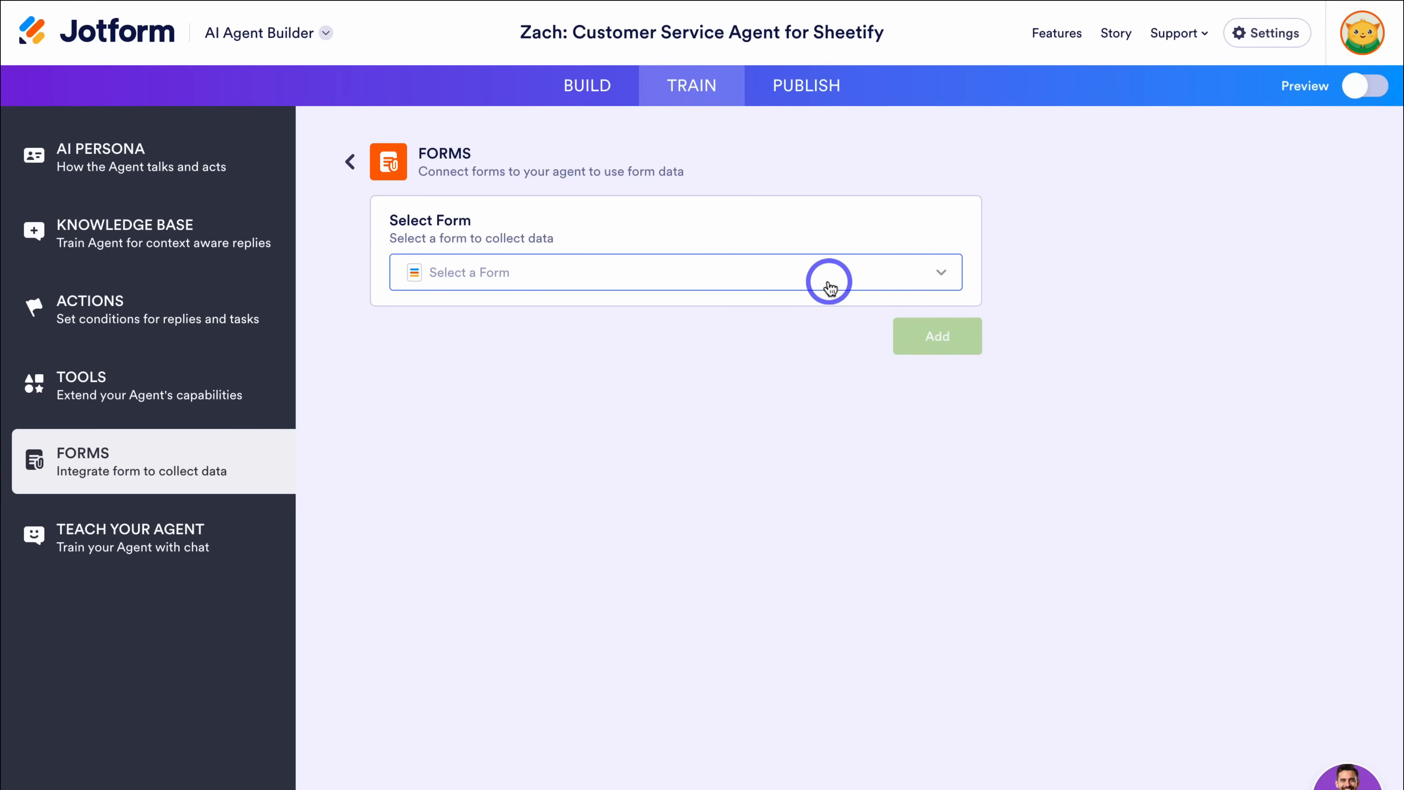
# - Select the Client Feedback Form as the data collection form and add it to the agent
pyautogui.click(826, 276)
pyautogui.click(712, 377)
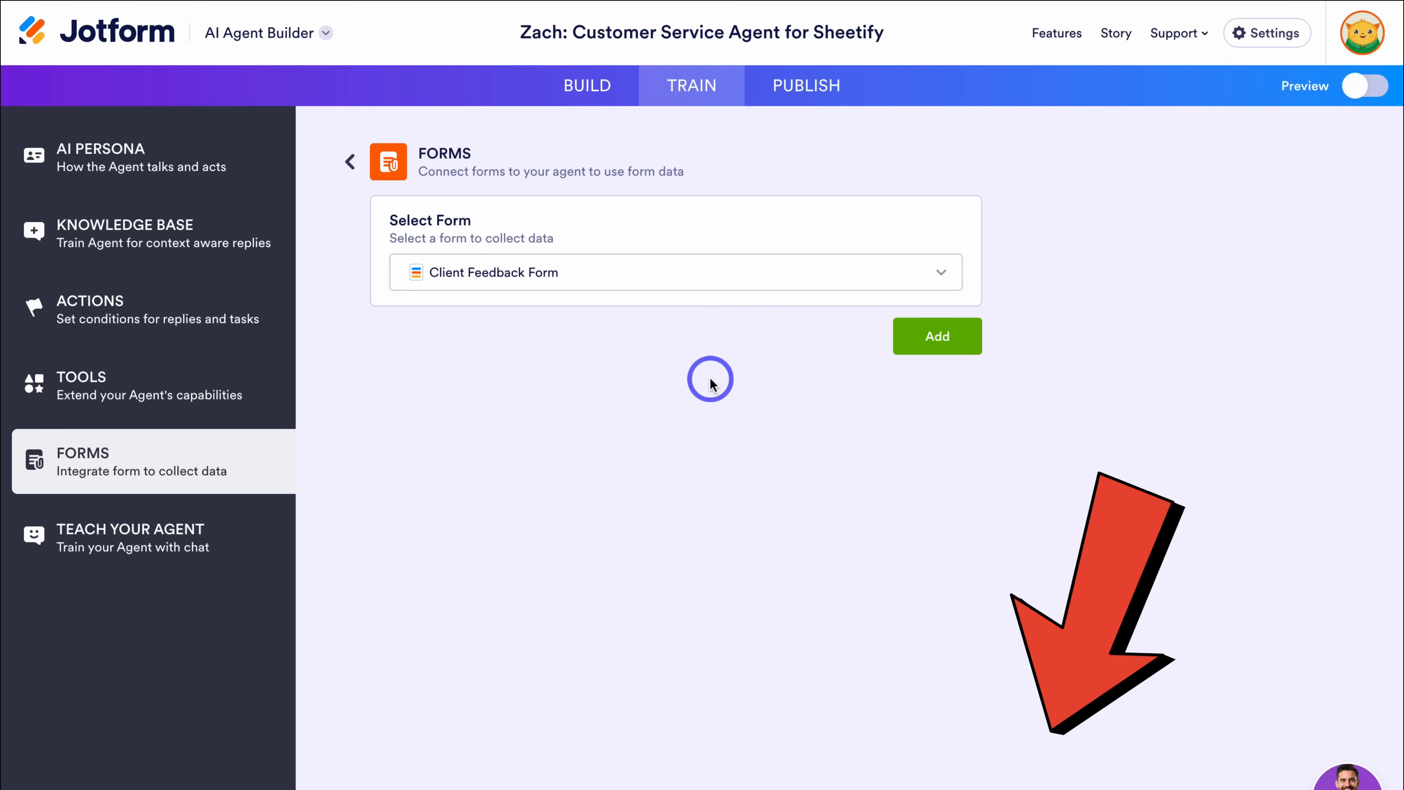
pyautogui.click(930, 339)
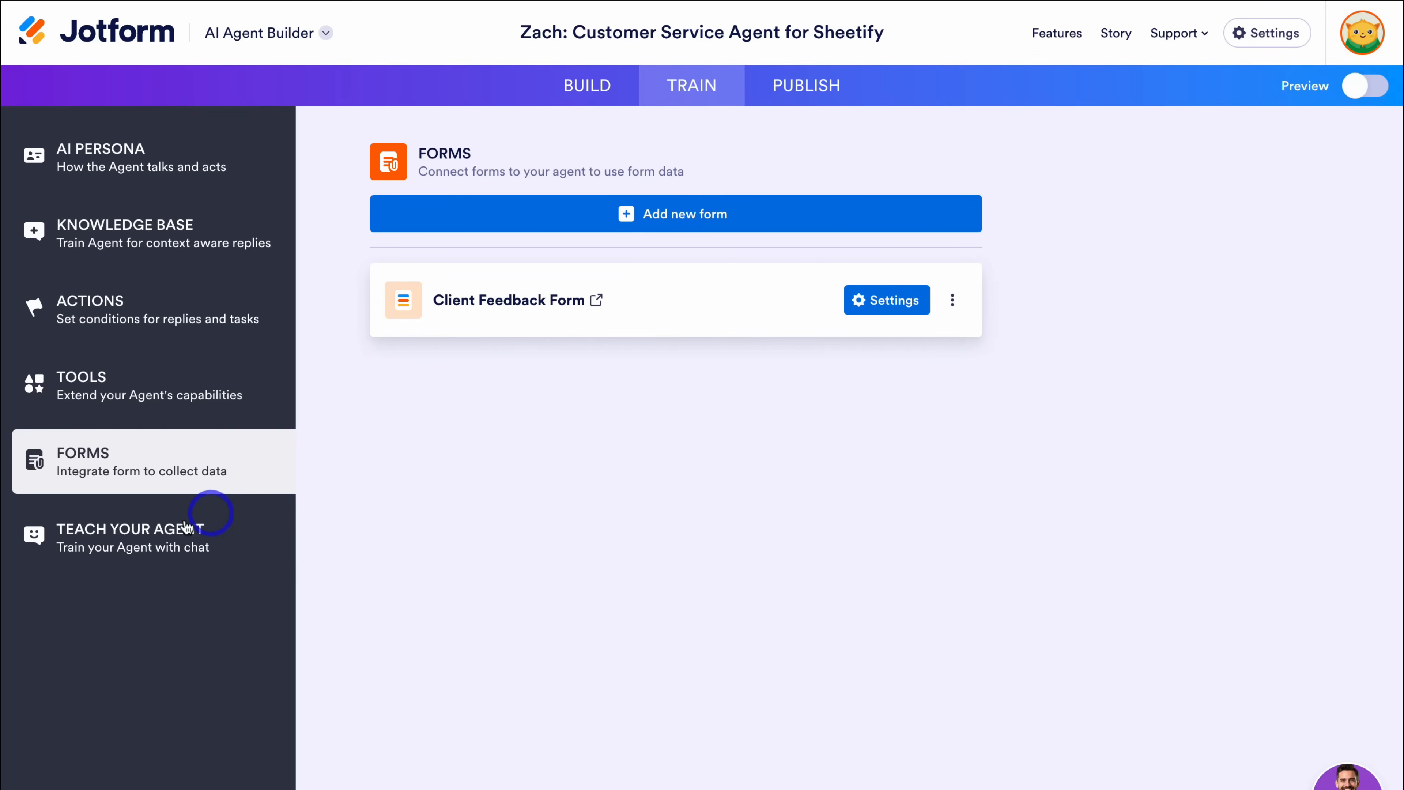
# - Ask the agent in its teaching chat: "Hey! What is the most affordable product that you offer?"
pyautogui.click(222, 545)
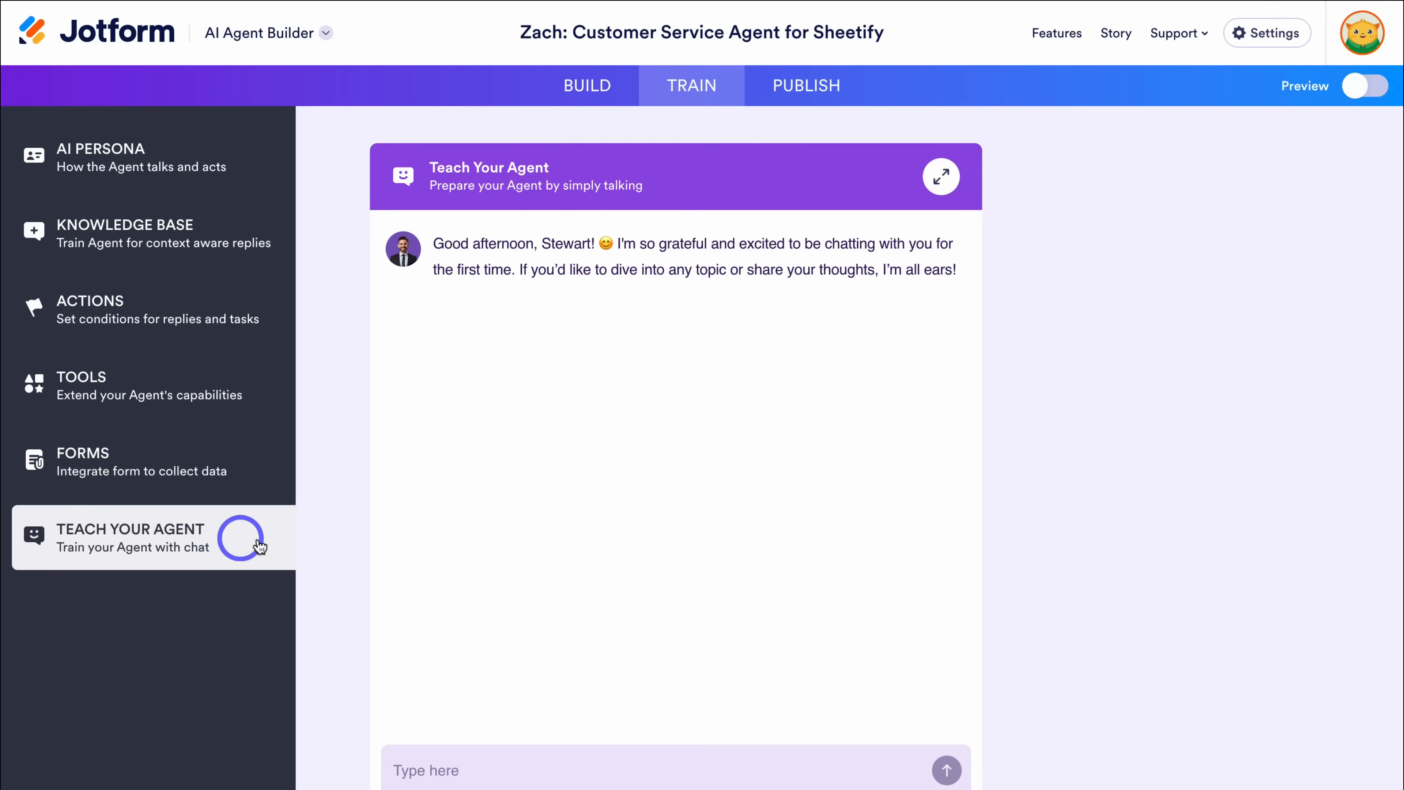
pyautogui.click(500, 768)
pyautogui.write('Hey! What is the most affordable product that you offer?')
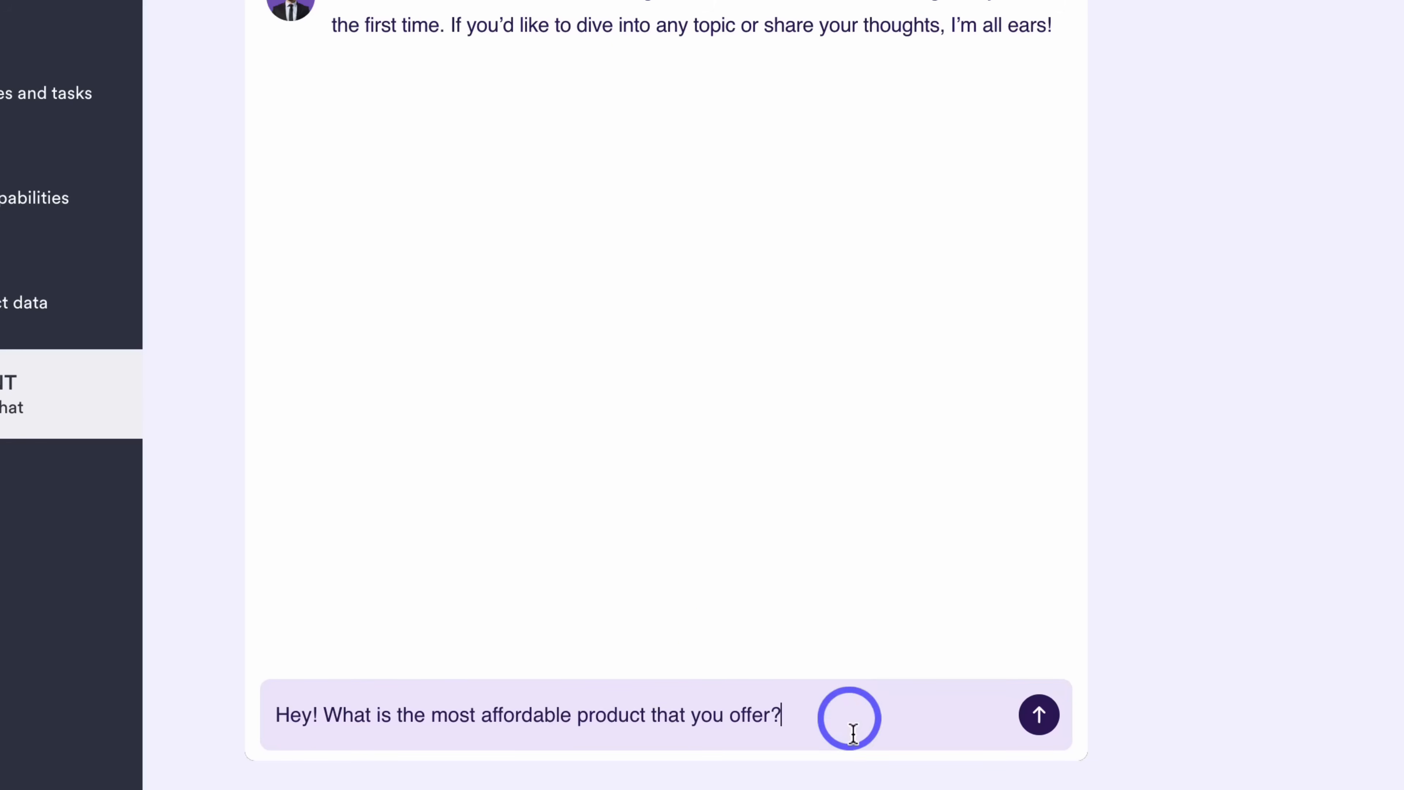
pyautogui.click(1039, 716)
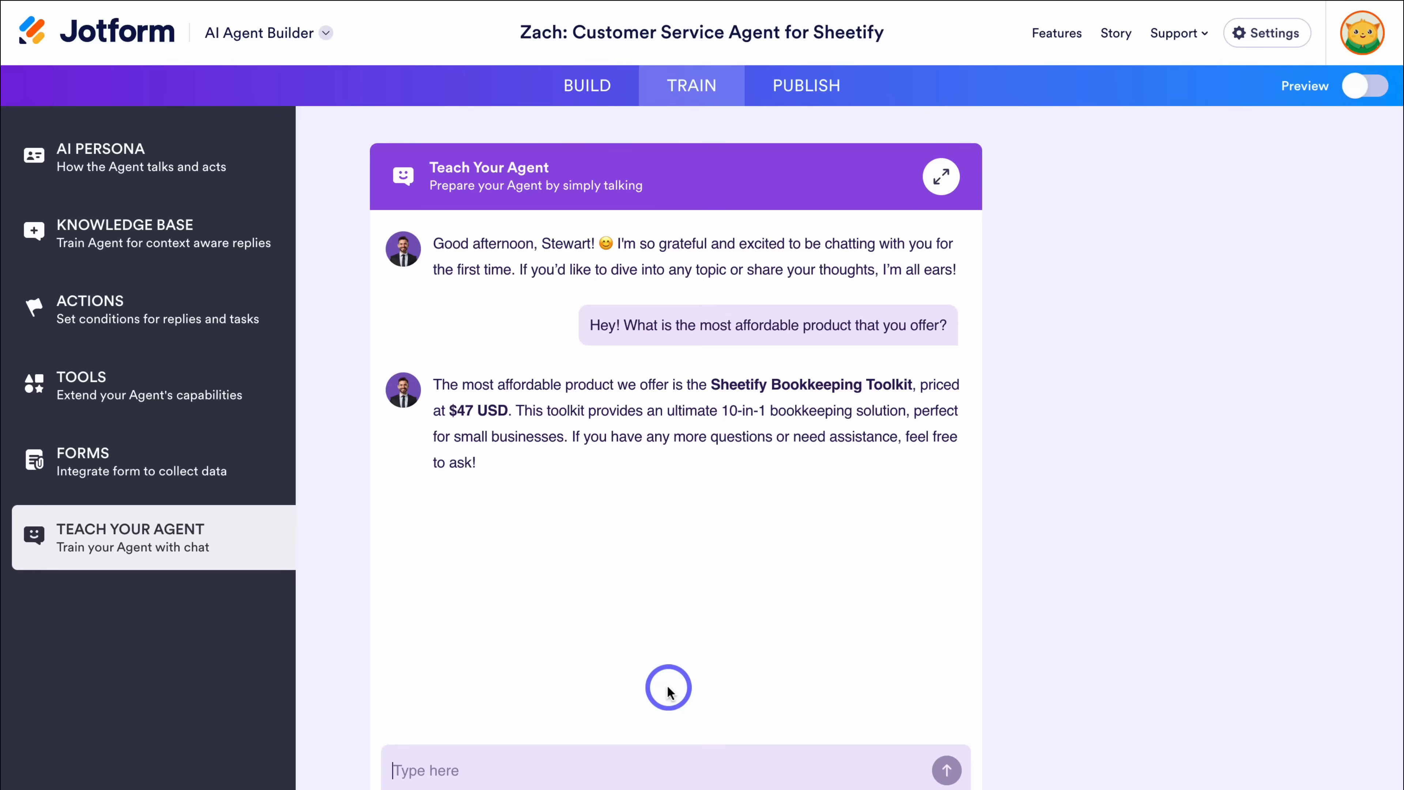
# - Send the agent the follow-up question "Can you manage tasks inside Sheetify Bookkeeping or only in Sheetify Projects?"
pyautogui.write('Can you manage tasks inside Sheetify Bookkeeping or only in Sheetify Projects?')
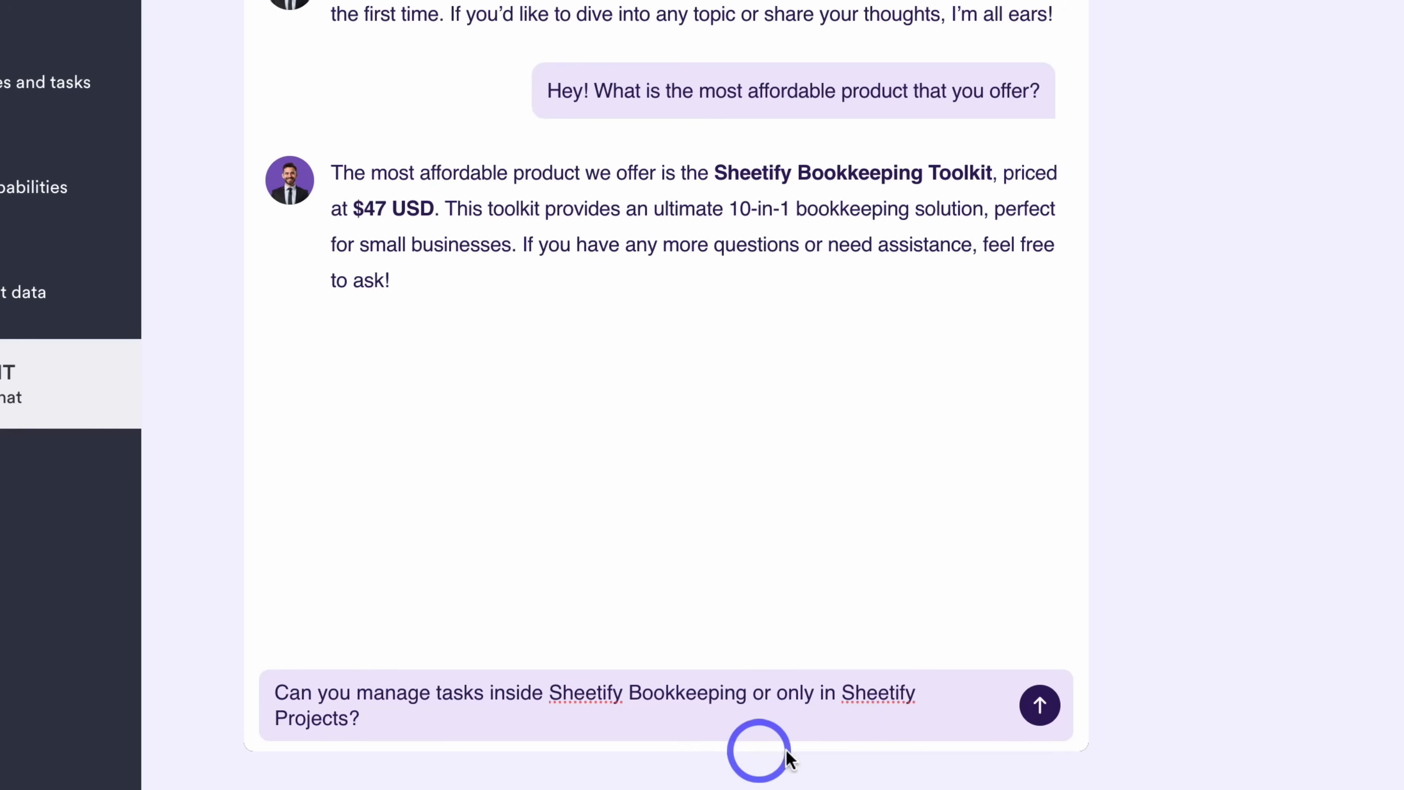
pyautogui.click(1038, 706)
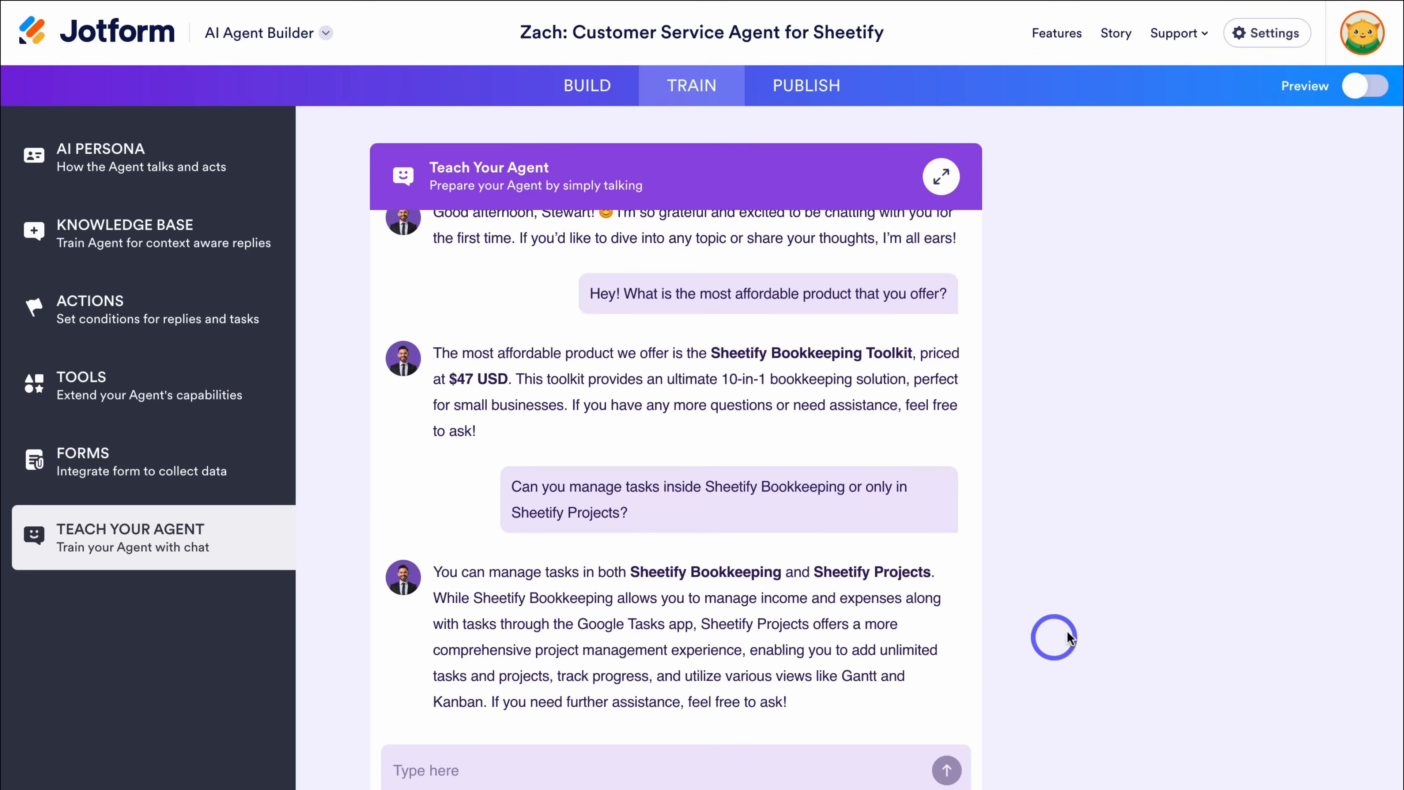
# - Open the agent's publishing options
pyautogui.click(800, 92)
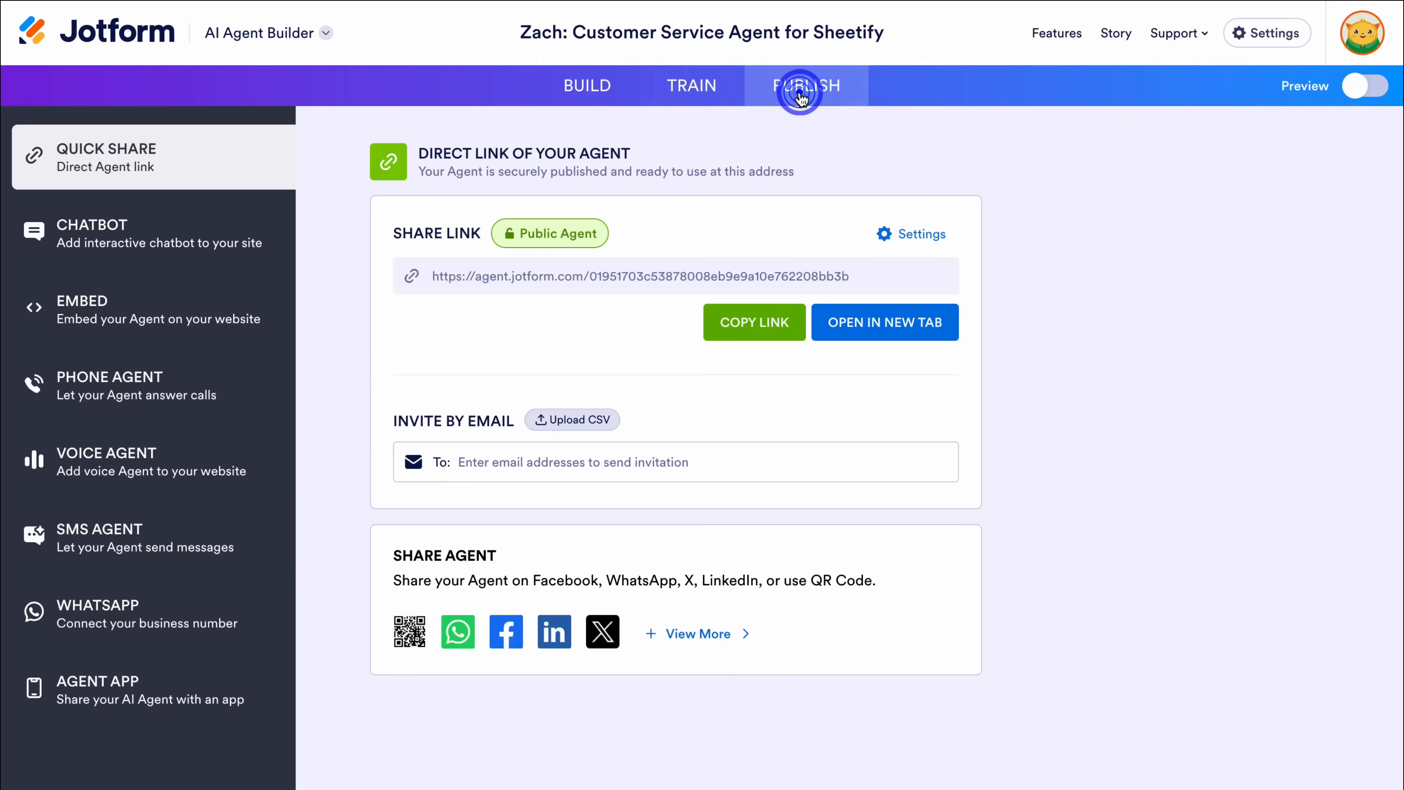